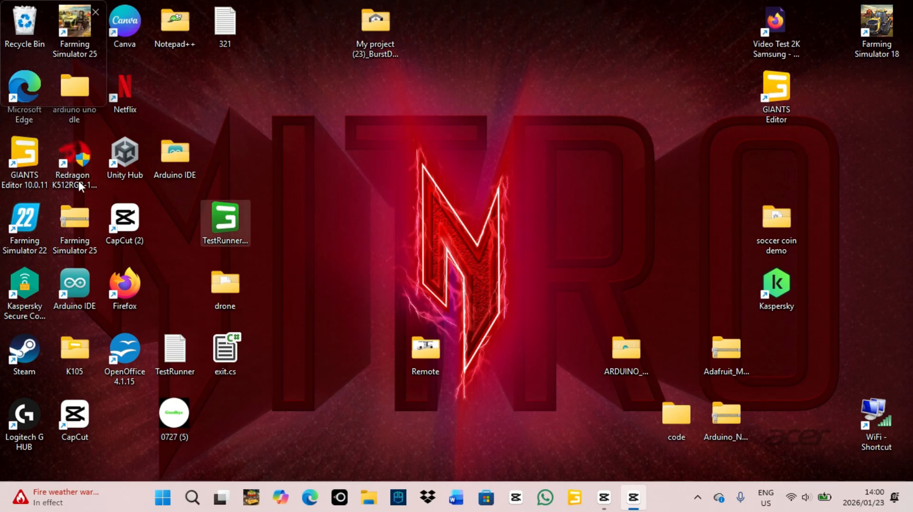
# Step: Launch GIANTS Editor 10.0.11 and start creating a new mod from the game's content
pyautogui.doubleClick(30, 178)
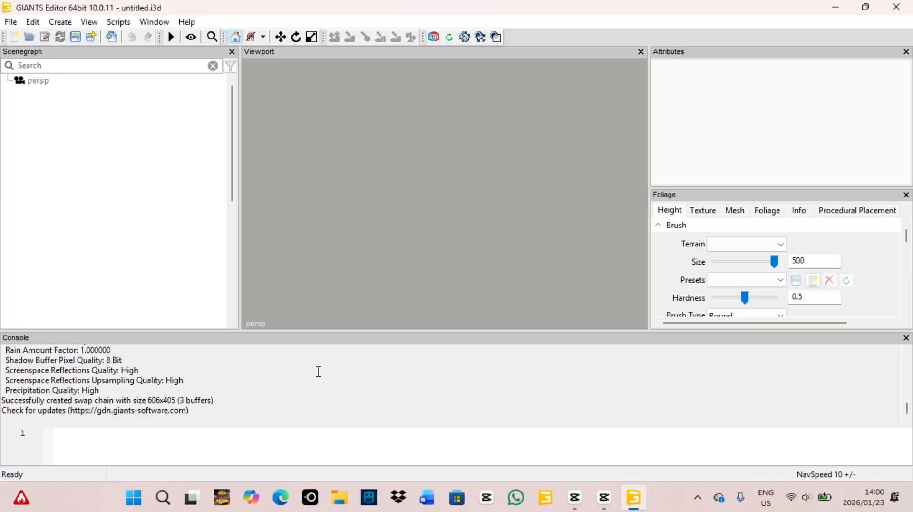
pyautogui.click(11, 22)
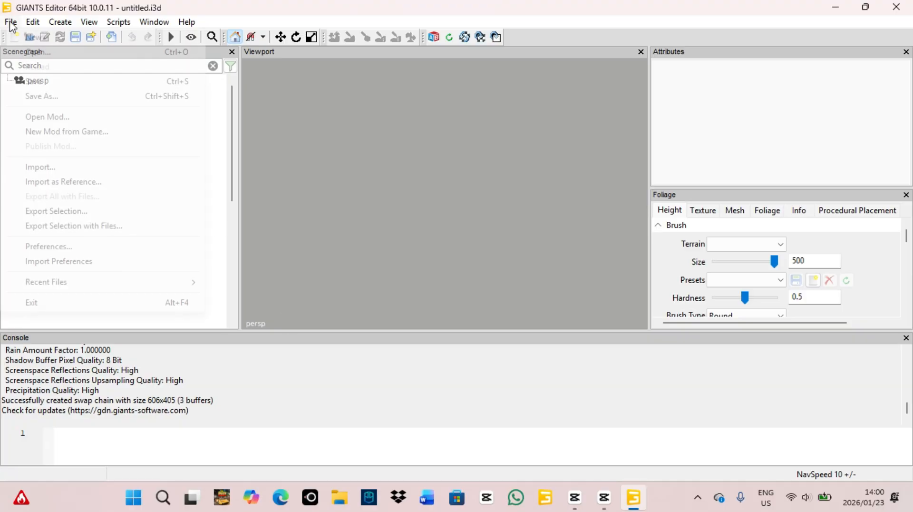
pyautogui.click(225, 229)
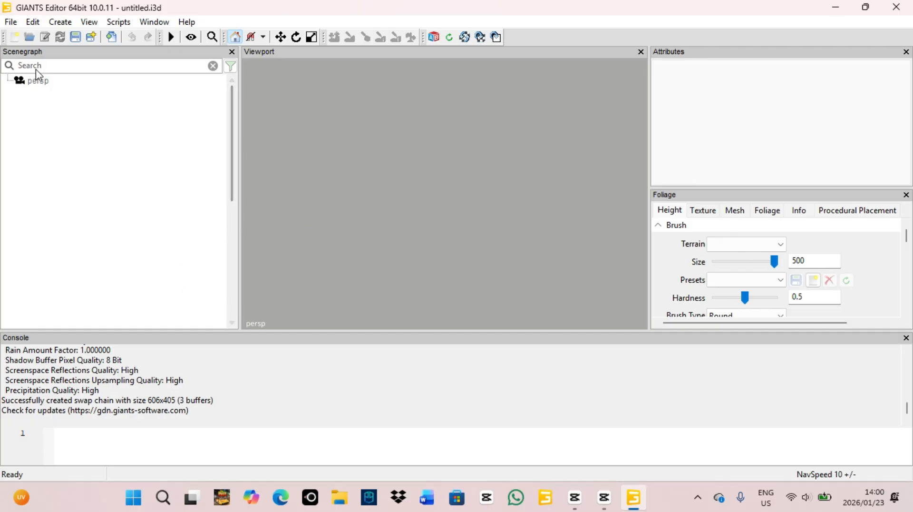
pyautogui.click(10, 22)
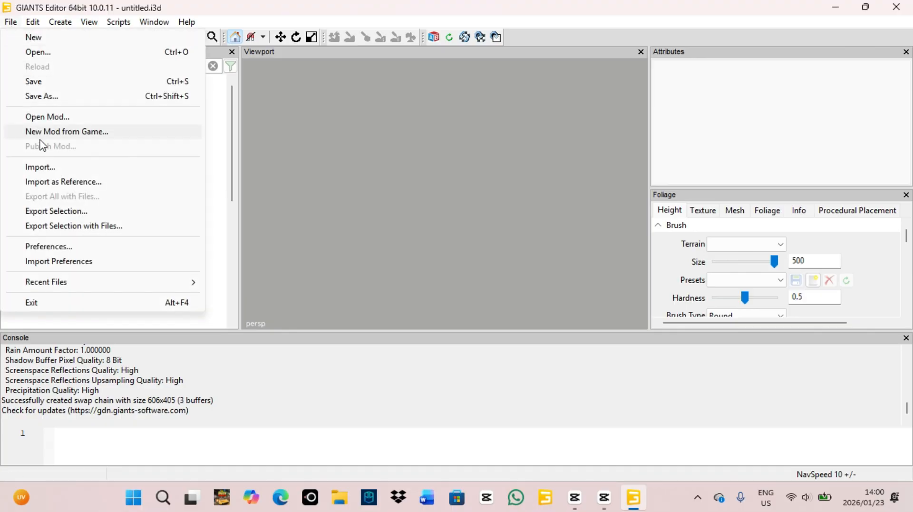
pyautogui.click(60, 133)
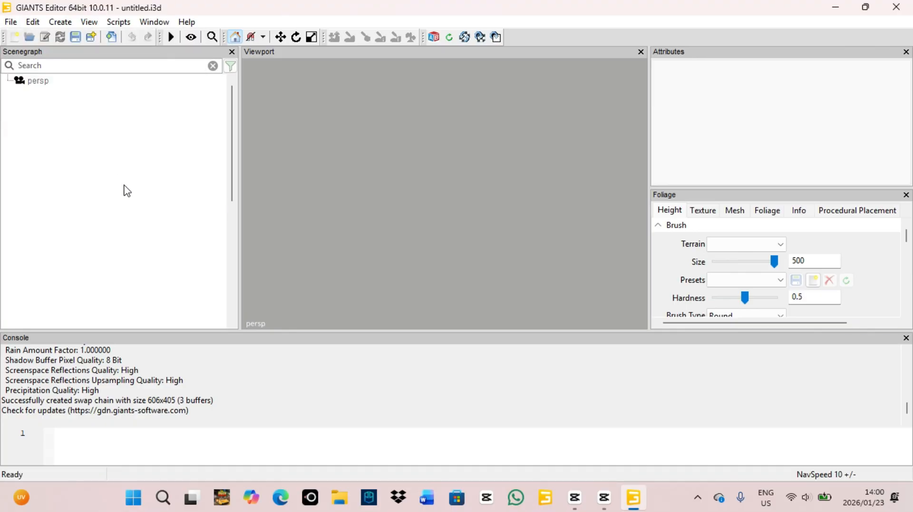
# Step: Restrict the game items to Map Items and choose Mod Map AS as the base for the new mod
pyautogui.click(80, 87)
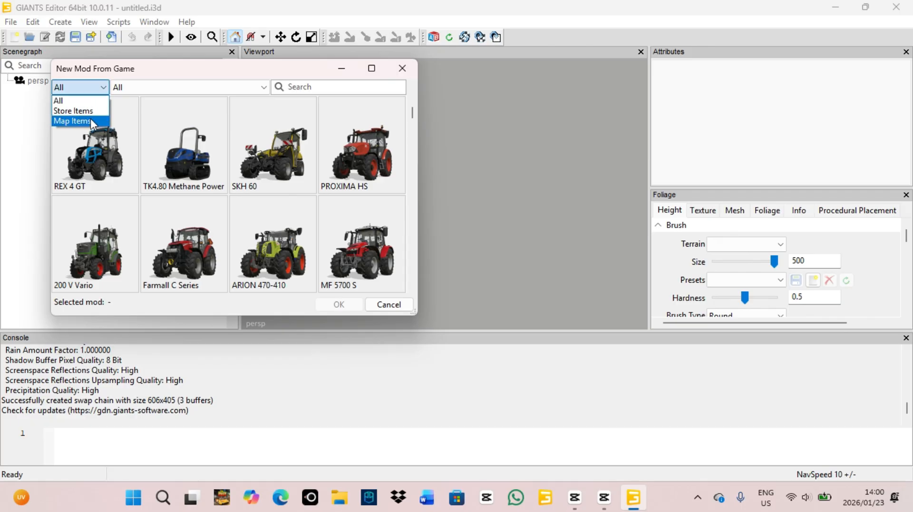
pyautogui.click(90, 118)
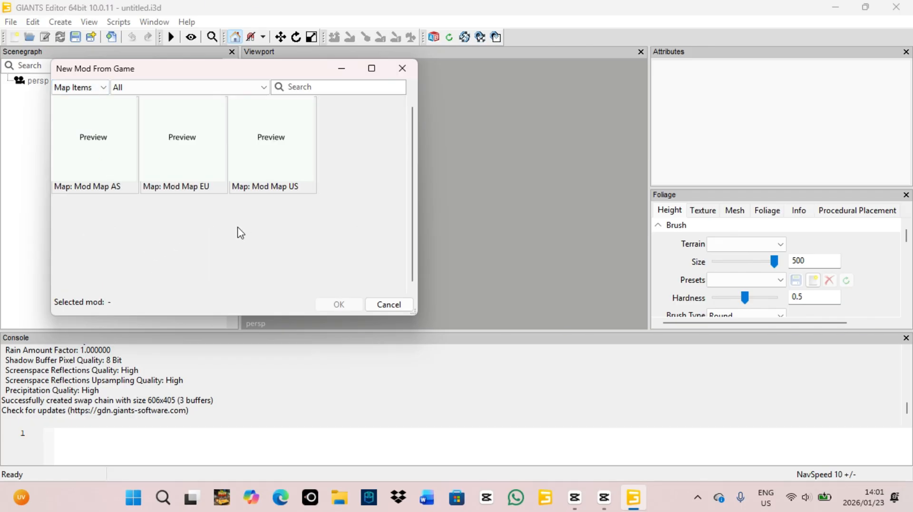
pyautogui.click(118, 186)
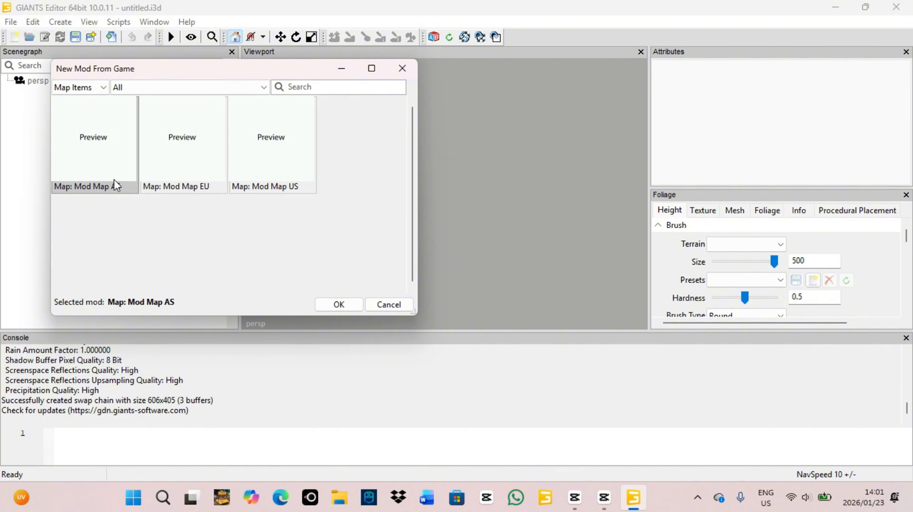
pyautogui.click(207, 167)
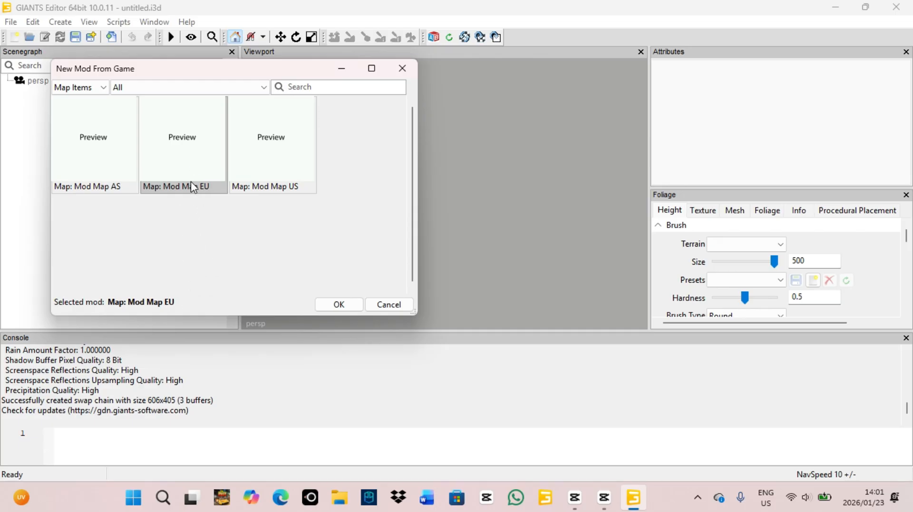
pyautogui.click(82, 179)
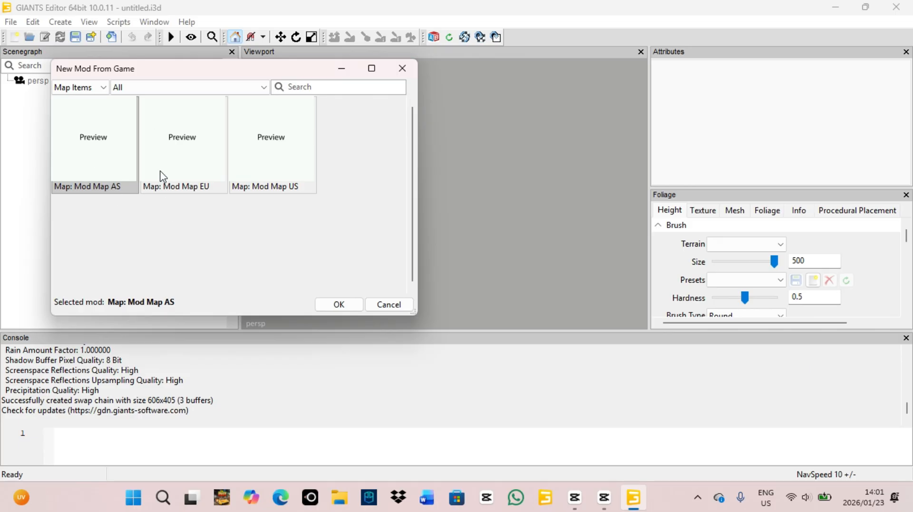
pyautogui.click(174, 191)
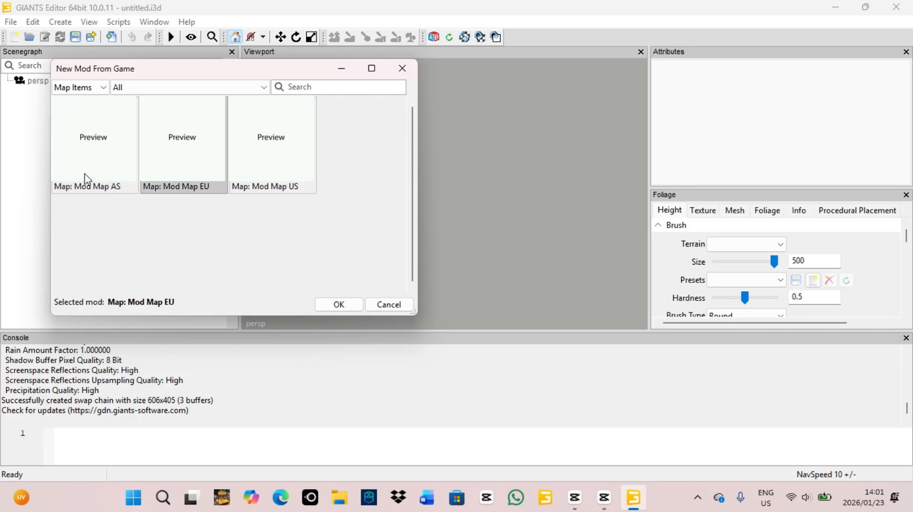
pyautogui.click(87, 180)
pyautogui.click(176, 191)
pyautogui.click(89, 180)
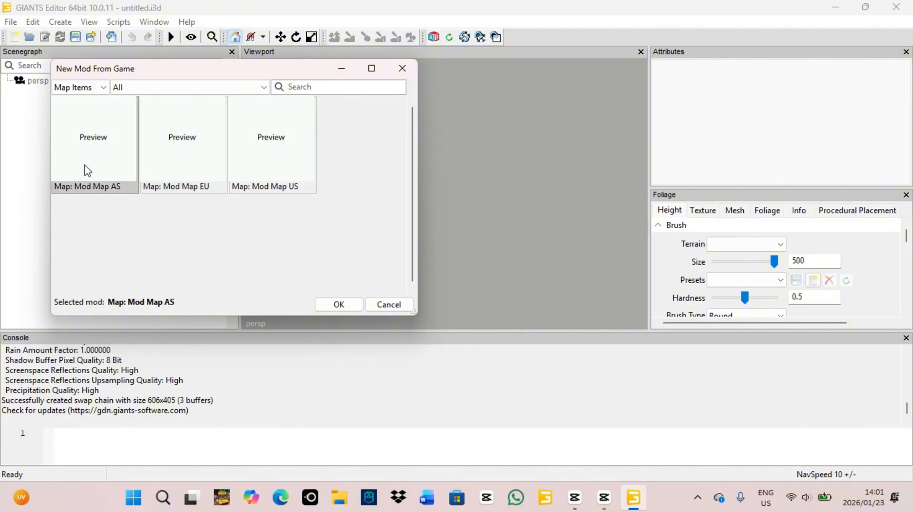
pyautogui.click(343, 305)
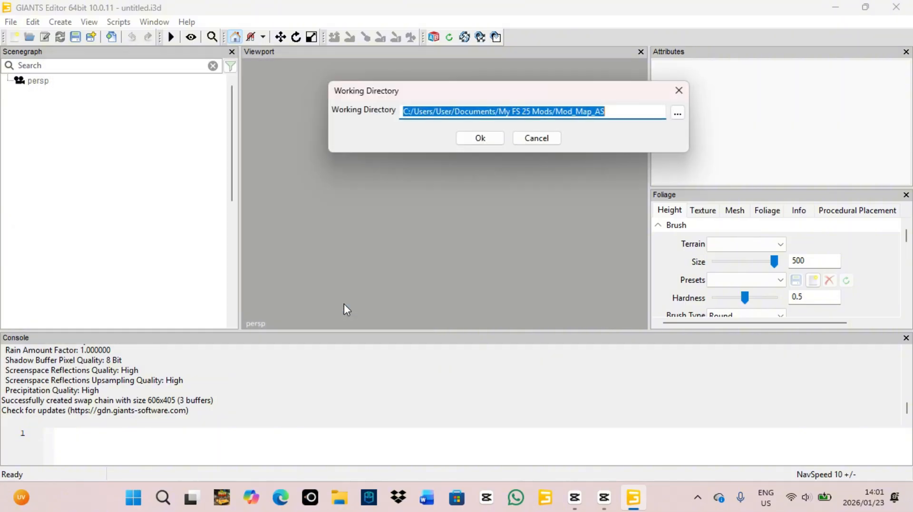
# Step: Set the mod's working directory to C:/Users/User/Documents/My FS 25 Mods/Assets and create the map mod
pyautogui.moveTo(617, 113); pyautogui.dragTo(558, 111)
pyautogui.press('BackSpace')
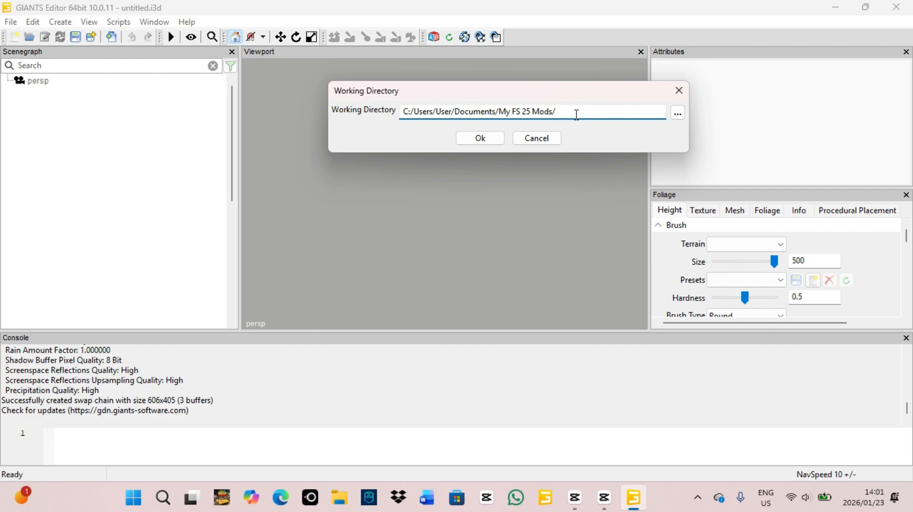
pyautogui.write('Assets')
pyautogui.click(480, 138)
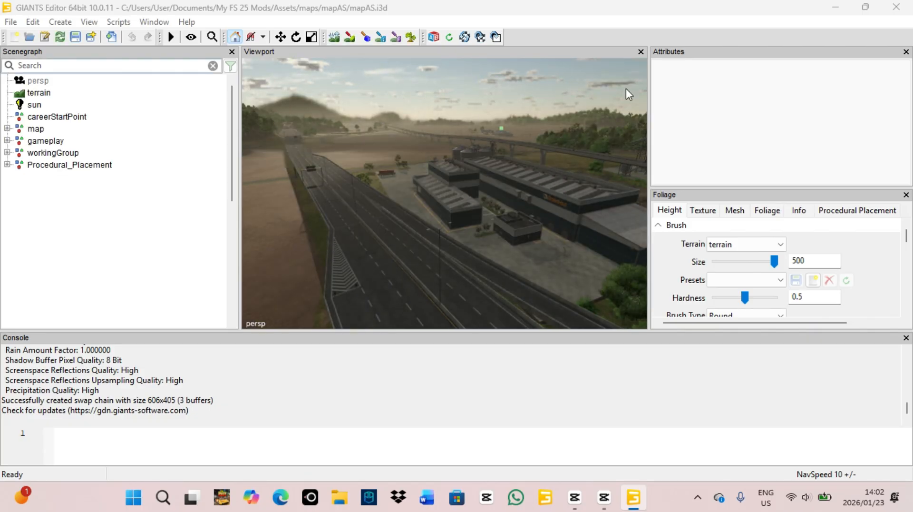
# Step: Look around the loaded AS map, examining its roads, fields, farm buildings and forested hills
pyautogui.keyDown('alt'); pyautogui.moveTo(414, 194); pyautogui.dragTo(379, 183); pyautogui.keyUp('alt')
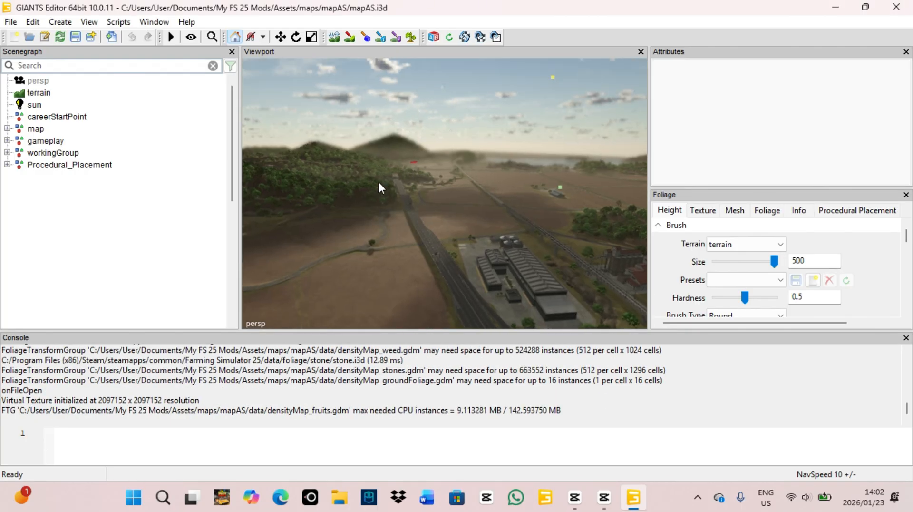
pyautogui.keyDown('alt'); pyautogui.moveTo(425, 276); pyautogui.dragTo(474, 273); pyautogui.keyUp('alt')
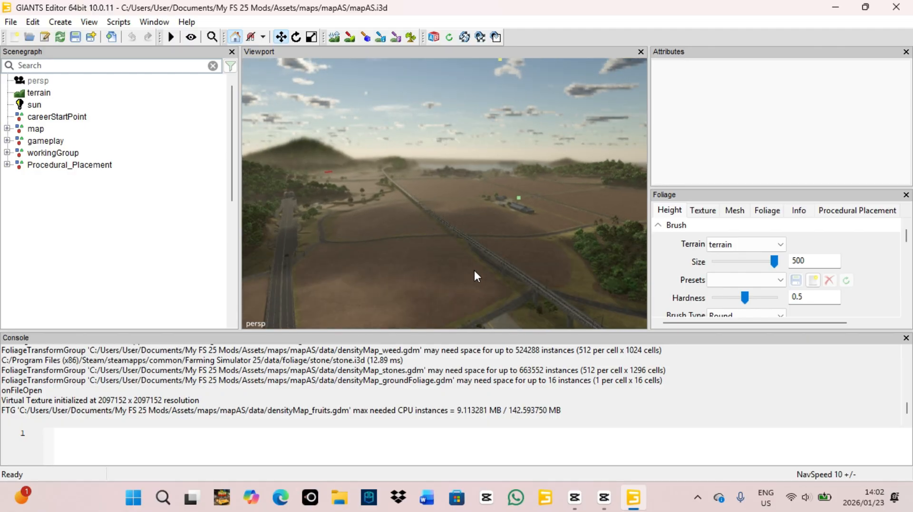
pyautogui.scroll(4, 418, 237)
pyautogui.keyDown('alt'); pyautogui.moveTo(418, 237); pyautogui.dragTo(746, 300); pyautogui.keyUp('alt')
pyautogui.keyDown('alt'); pyautogui.moveTo(480, 264); pyautogui.dragTo(295, 224); pyautogui.keyUp('alt')
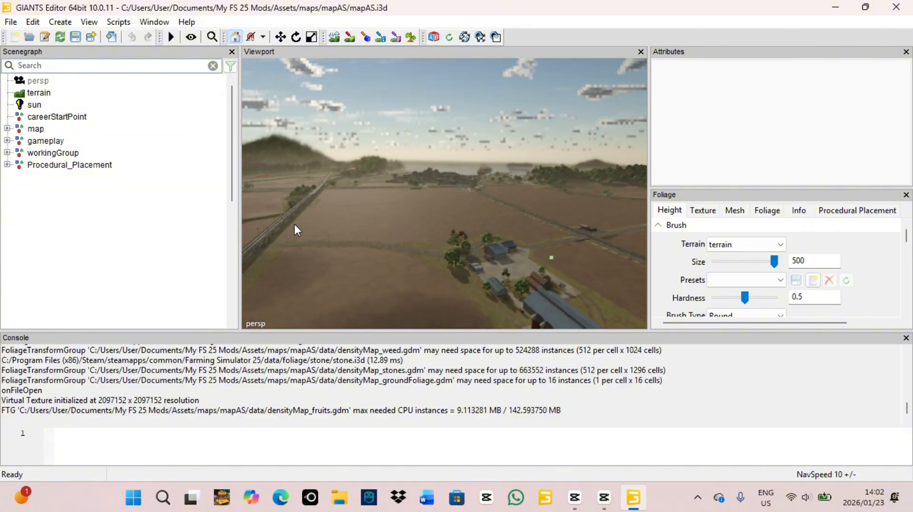
pyautogui.keyDown('alt'); pyautogui.moveTo(480, 223); pyautogui.dragTo(616, 233); pyautogui.keyUp('alt')
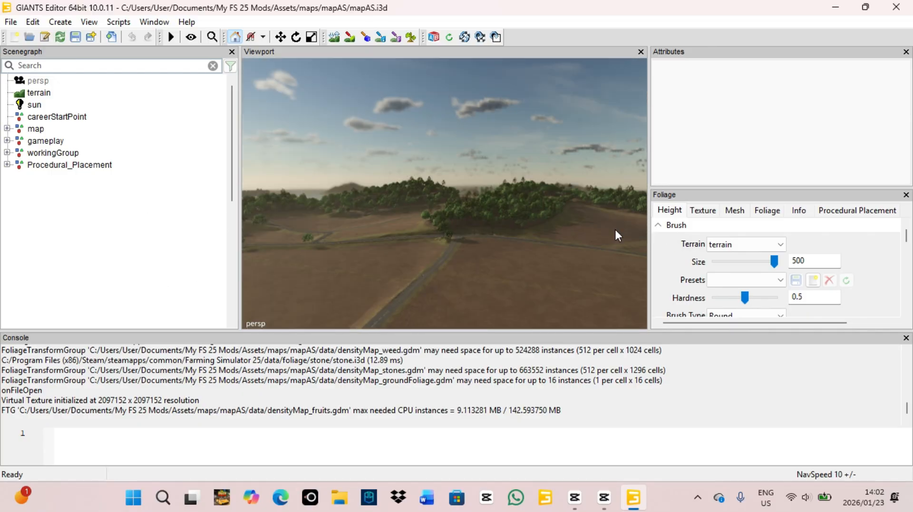
# Step: Expand the gameplay group and frame its vehicleShop group up close in the viewport
pyautogui.click(7, 141)
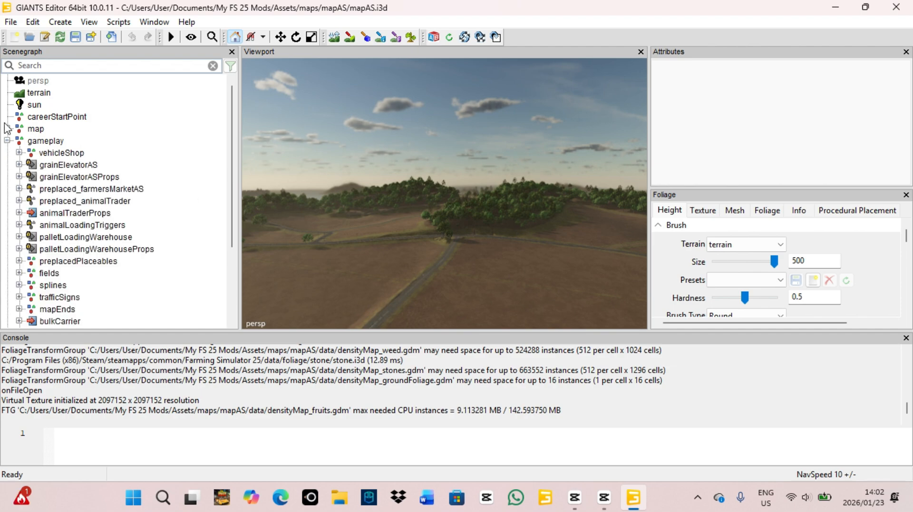
pyautogui.click(46, 153)
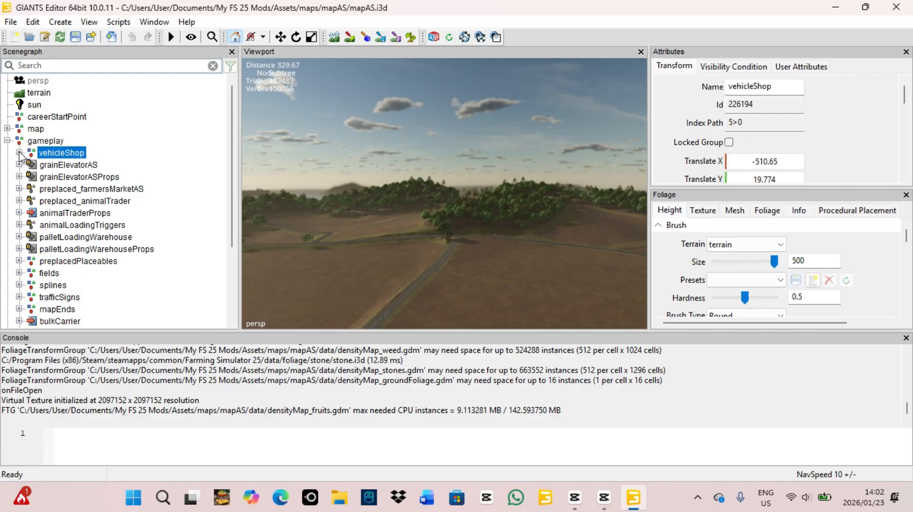
pyautogui.press('f')
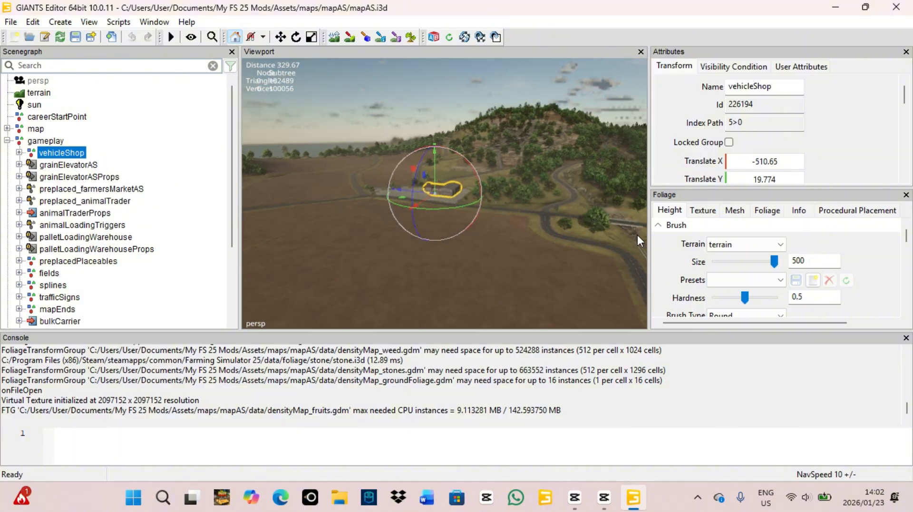
pyautogui.keyDown('alt'); pyautogui.moveTo(504, 245); pyautogui.dragTo(585, 257); pyautogui.keyUp('alt')
pyautogui.scroll(12, 478, 256)
# Step: Expand the vehicleShop group and examine where vehicleShopTrigger and storeSpawnPlace1Start sit around the shop
pyautogui.click(19, 153)
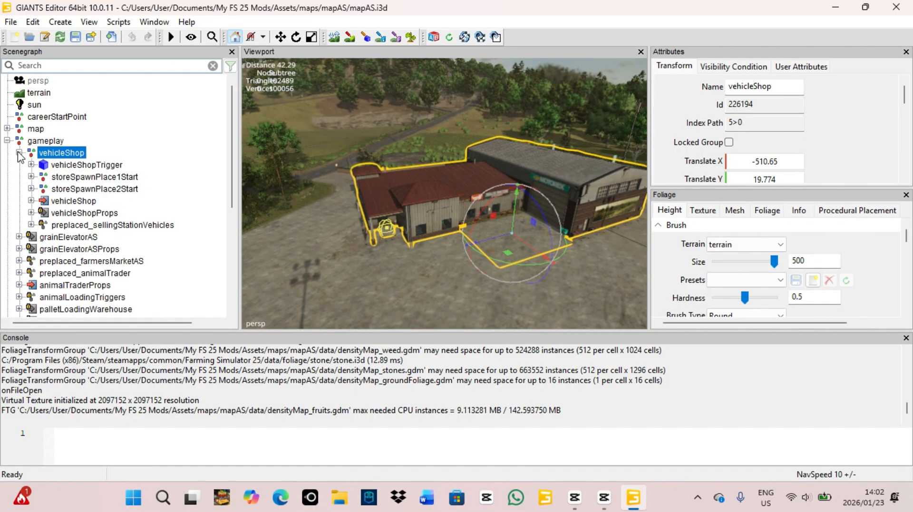
pyautogui.click(69, 166)
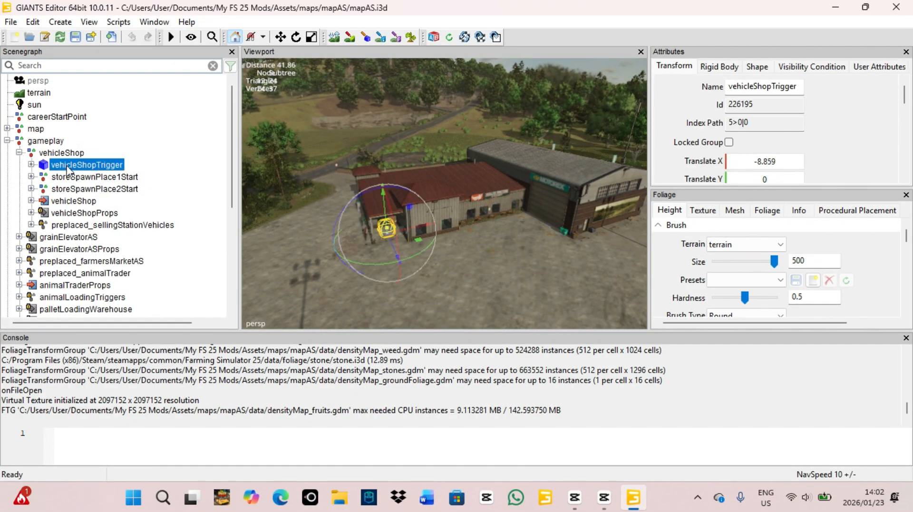
pyautogui.keyDown('alt'); pyautogui.moveTo(510, 289); pyautogui.dragTo(604, 318); pyautogui.keyUp('alt')
pyautogui.scroll(-4, 507, 303)
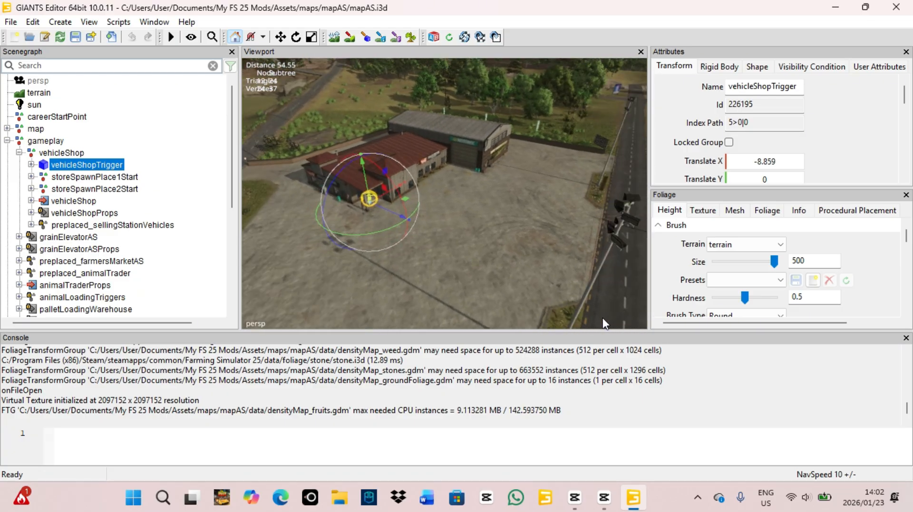
pyautogui.click(90, 179)
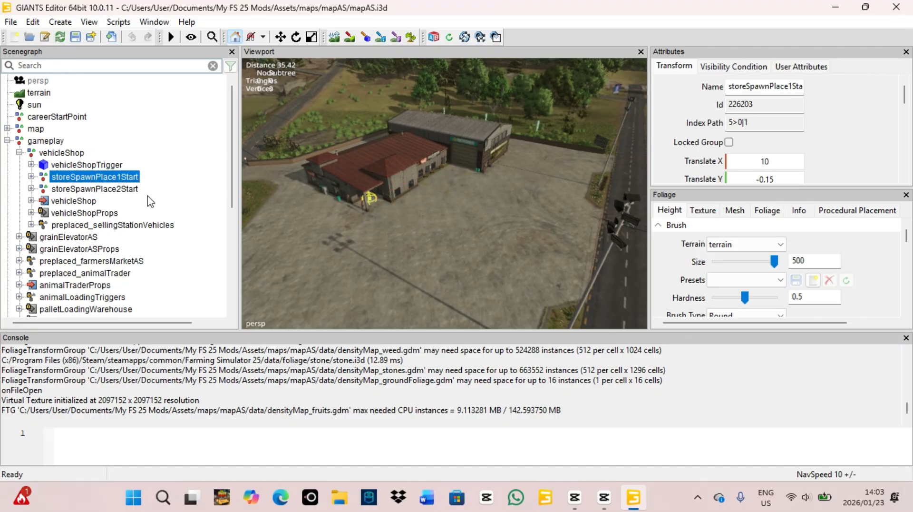
pyautogui.press('f')
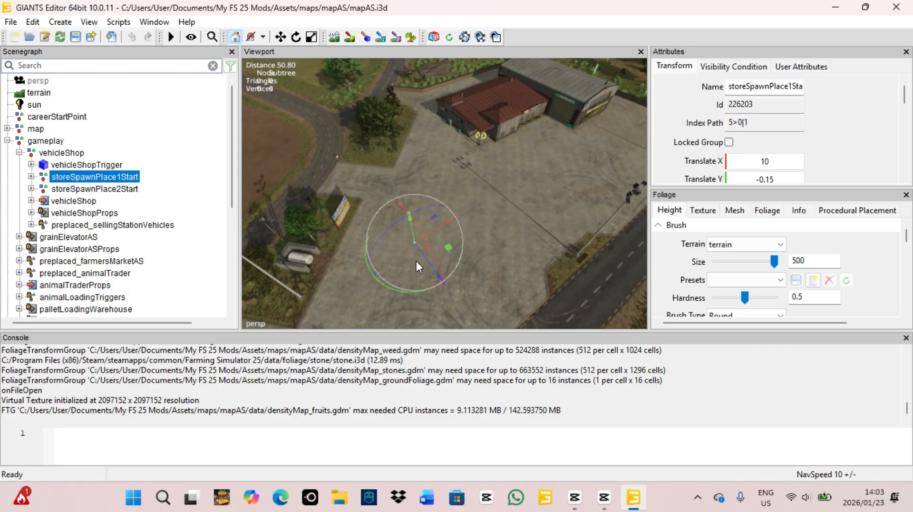
# Step: Select storeSpawnPlace2Start and examine its location and axis directions in the shop yard from several angles
pyautogui.click(108, 190)
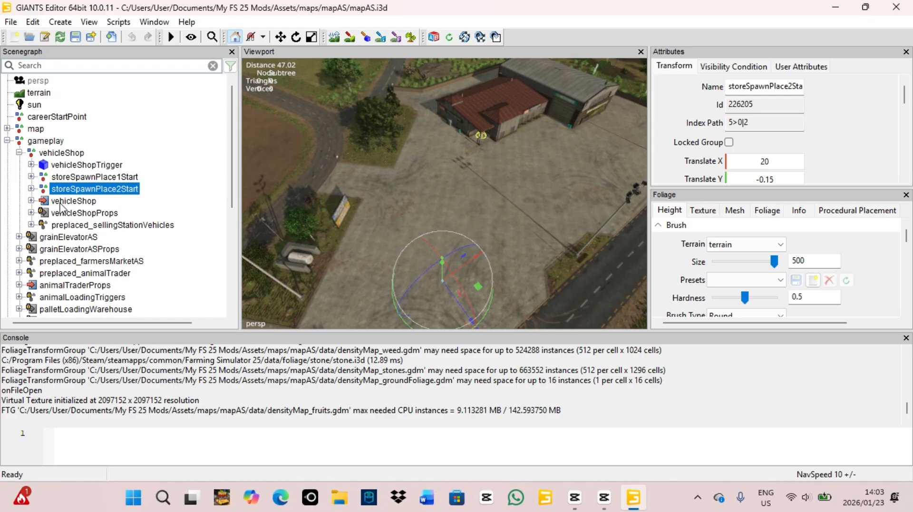
pyautogui.press('w')
pyautogui.keyDown('alt'); pyautogui.moveTo(548, 243); pyautogui.dragTo(641, 286); pyautogui.keyUp('alt')
pyautogui.keyDown('alt'); pyautogui.moveTo(481, 259); pyautogui.dragTo(490, 240); pyautogui.keyUp('alt')
pyautogui.scroll(5, 538, 271)
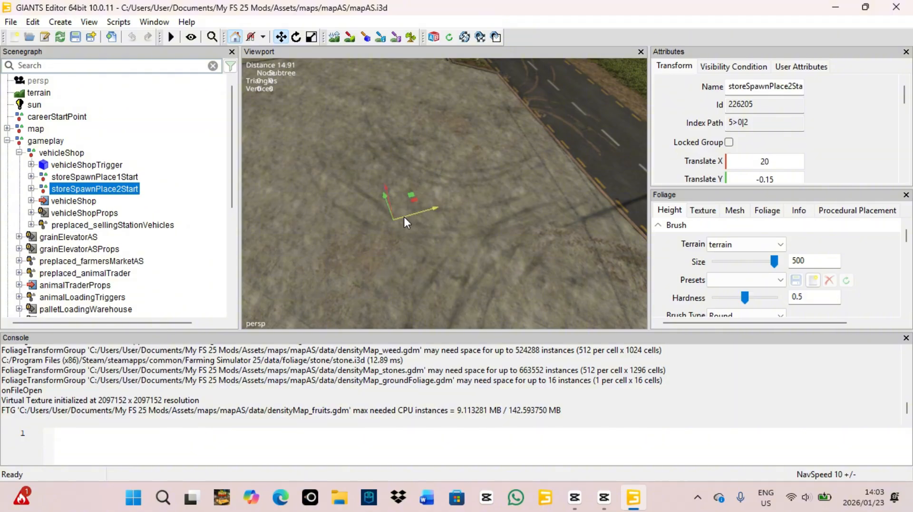
pyautogui.keyDown('alt'); pyautogui.moveTo(436, 238); pyautogui.dragTo(460, 245); pyautogui.keyUp('alt')
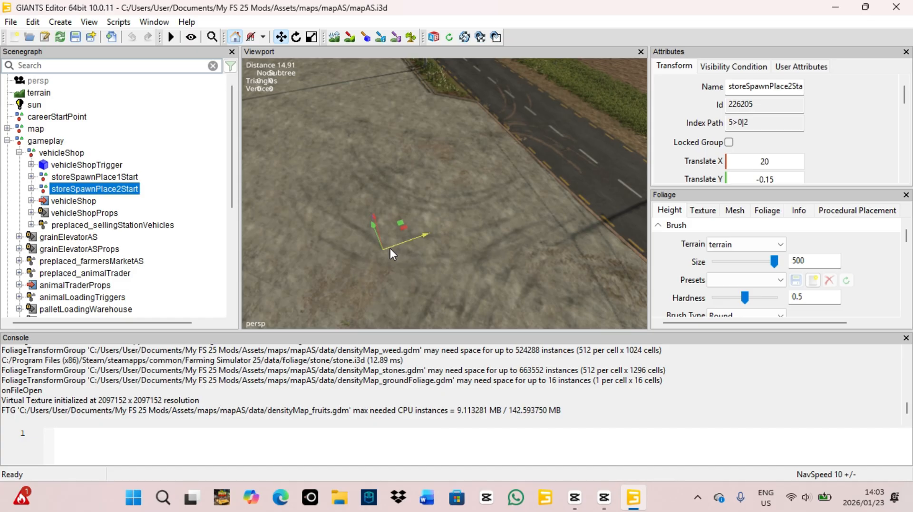
pyautogui.keyDown('alt'); pyautogui.moveTo(536, 218); pyautogui.dragTo(243, 192); pyautogui.keyUp('alt')
pyautogui.keyDown('alt'); pyautogui.moveTo(506, 246); pyautogui.dragTo(395, 219); pyautogui.keyUp('alt')
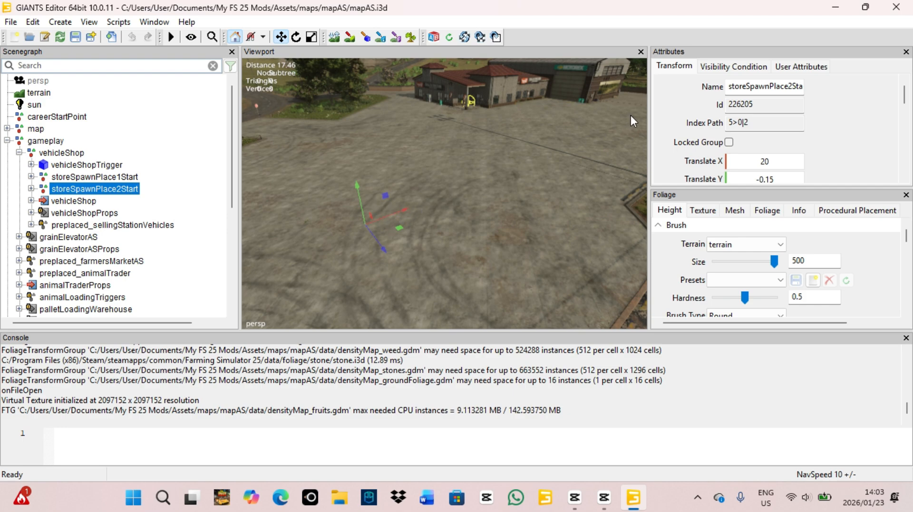
pyautogui.scroll(-10, 497, 255)
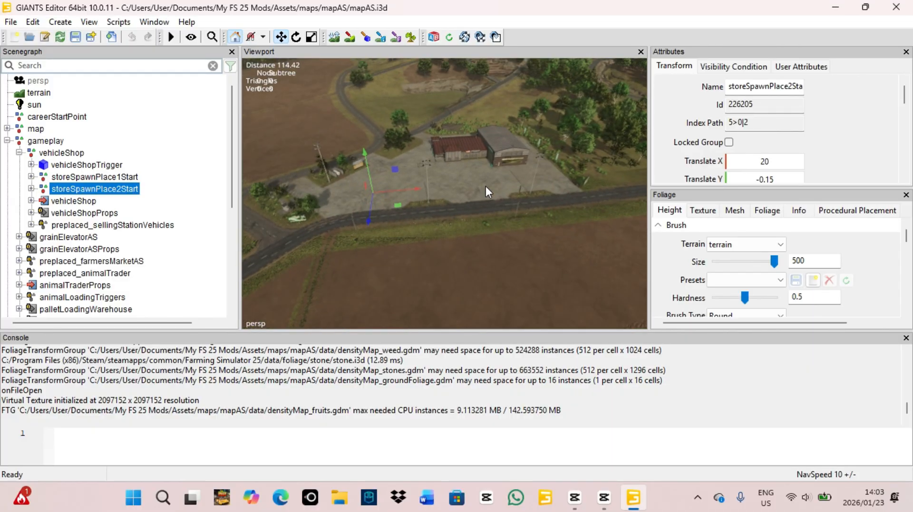
pyautogui.moveTo(485, 265); pyautogui.dragTo(473, 239, button='right')
pyautogui.scroll(5, 437, 220)
pyautogui.scroll(6, 442, 247)
# Step: Select the vehicleShop building and vehicleShopProps in turn to examine which parts of the shop each covers
pyautogui.click(82, 204)
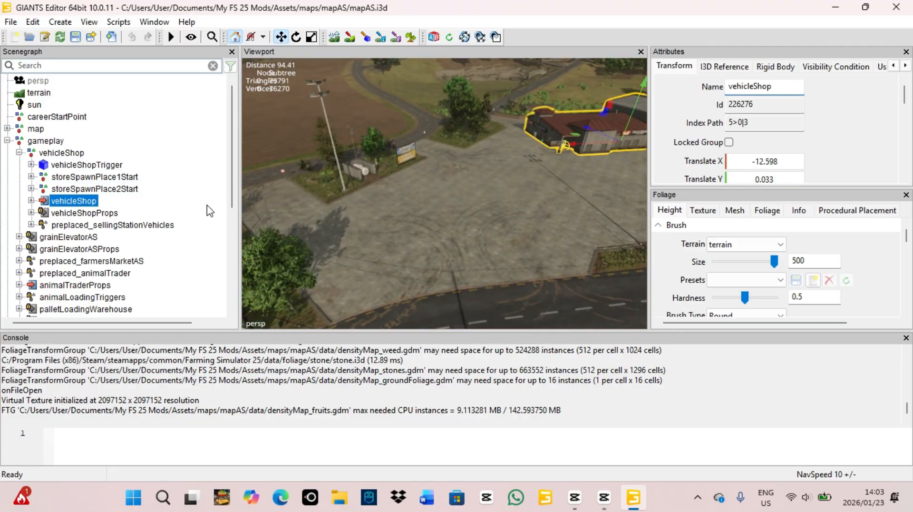
pyautogui.moveTo(487, 203); pyautogui.dragTo(558, 199, button='right')
pyautogui.scroll(3, 541, 192)
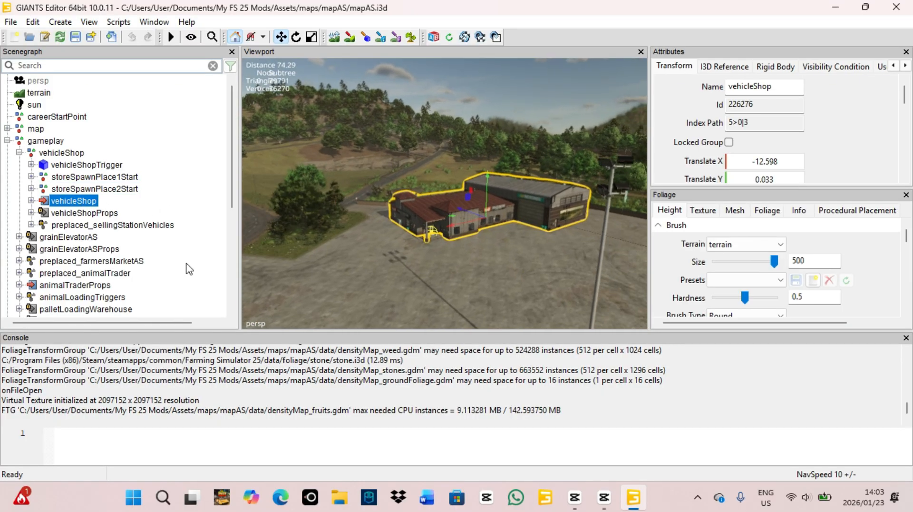
pyautogui.click(72, 214)
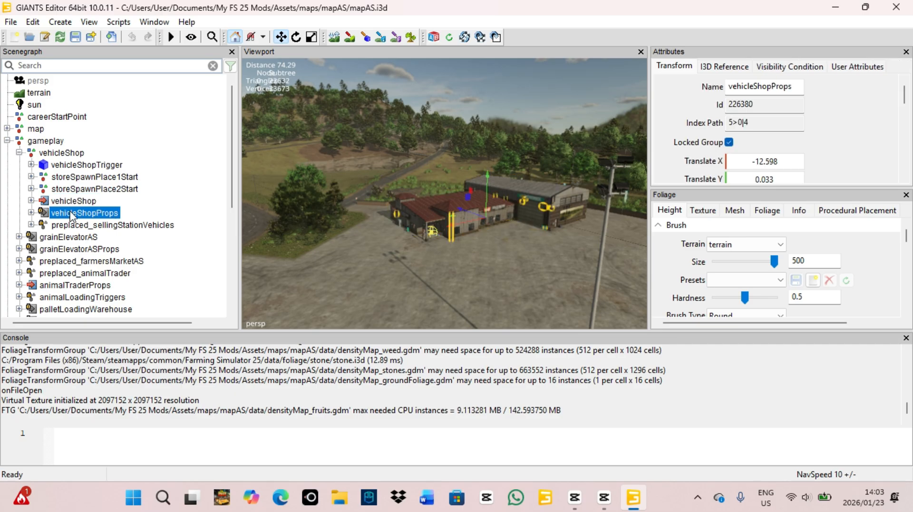
# Step: Select preplaced_sellingStationVehicles in the vehicleShop group and examine which area beside the shop building it covers
pyautogui.click(88, 226)
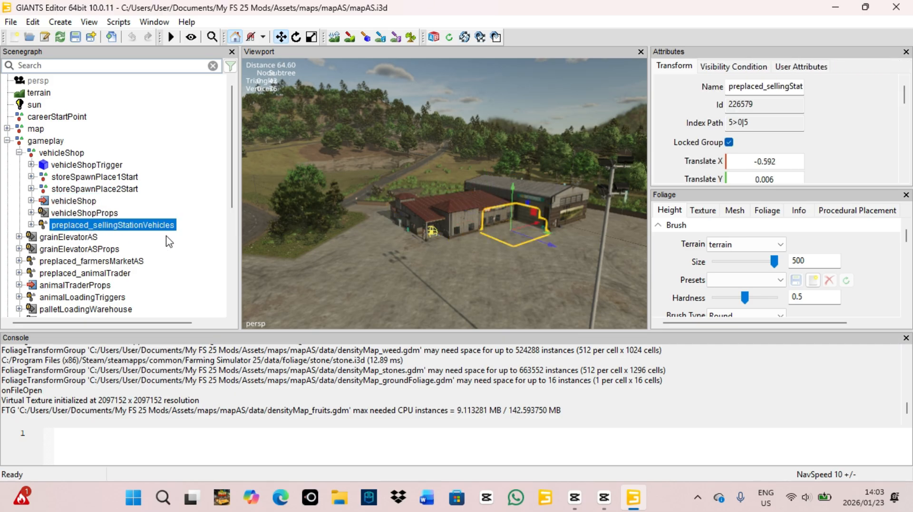
pyautogui.keyDown('alt'); pyautogui.moveTo(416, 248); pyautogui.dragTo(398, 274); pyautogui.keyUp('alt')
pyautogui.click(71, 213)
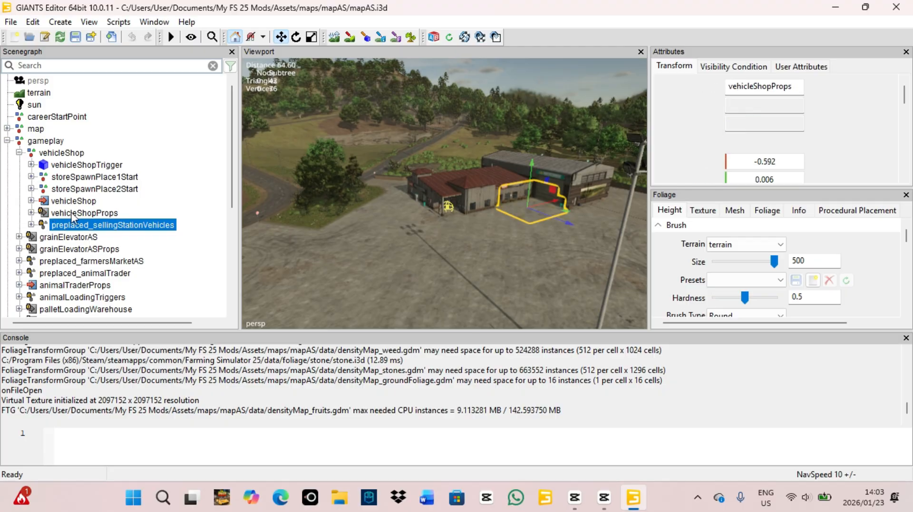
pyautogui.click(77, 227)
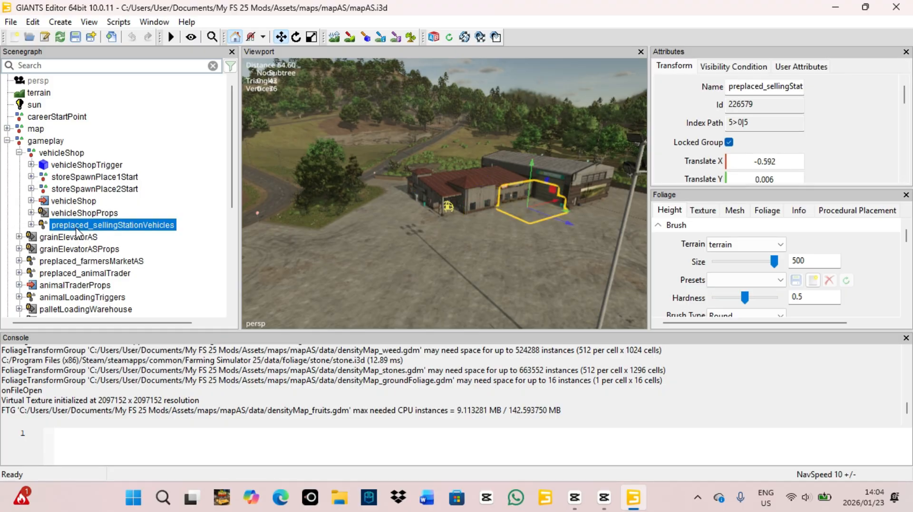
# Step: Delete vehicleShopProps and preplaced_sellingStationVehicles from the vehicleShop group
pyautogui.click(67, 213)
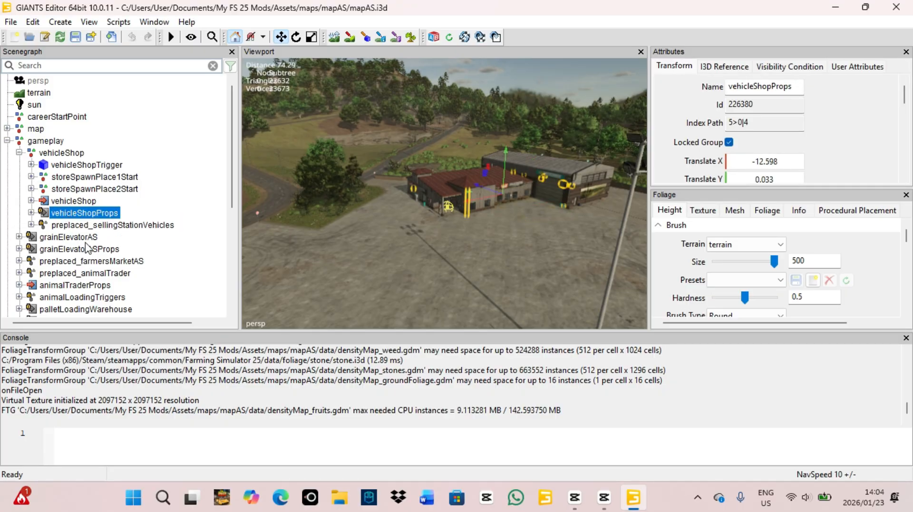
pyautogui.press('Delete')
pyautogui.click(71, 213)
pyautogui.press('Delete')
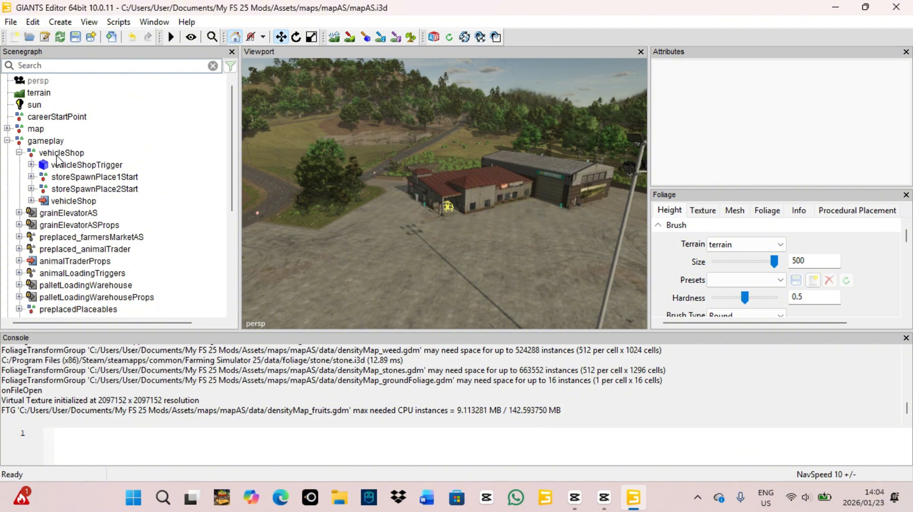
# Step: Check the remaining vehicleShop children in turn: the shop building, both store spawn places and vehicleShopTrigger
pyautogui.click(62, 201)
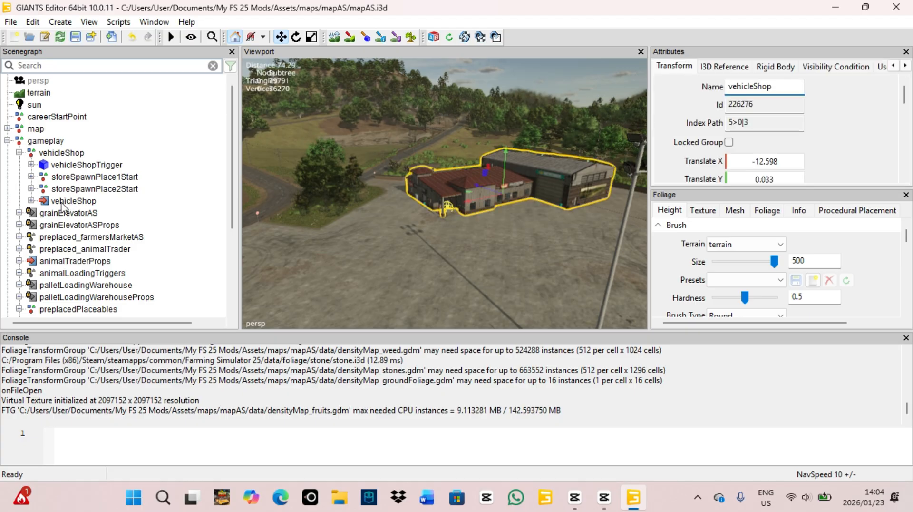
pyautogui.click(68, 188)
pyautogui.click(77, 177)
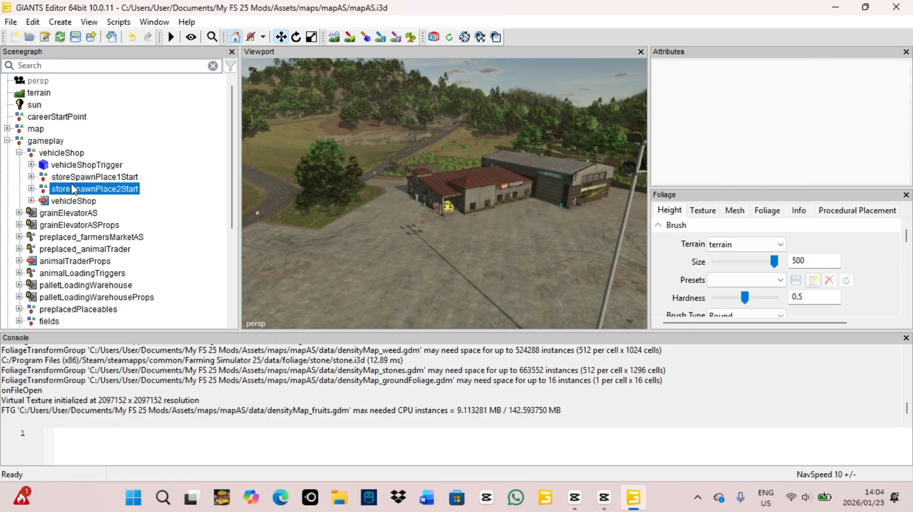
pyautogui.click(68, 166)
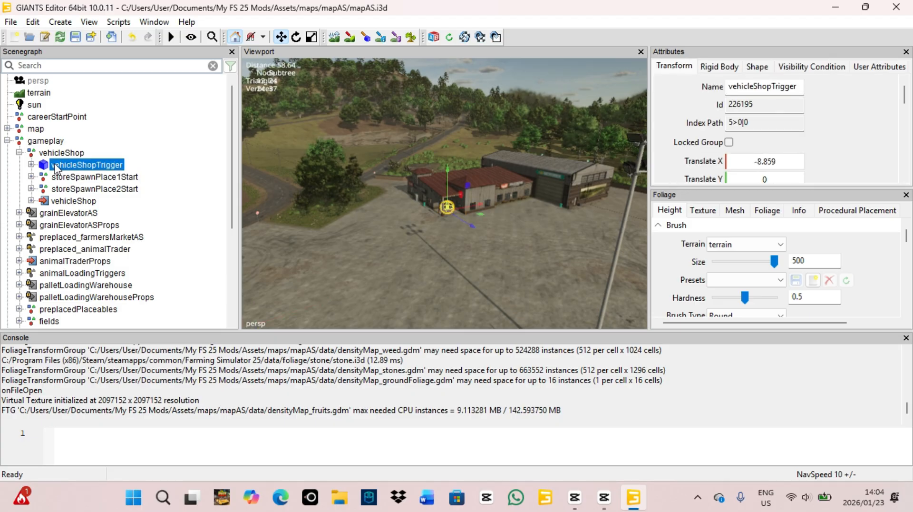
# Step: Collapse and select the whole vehicleShop group, and start exporting the selection with its files
pyautogui.click(19, 153)
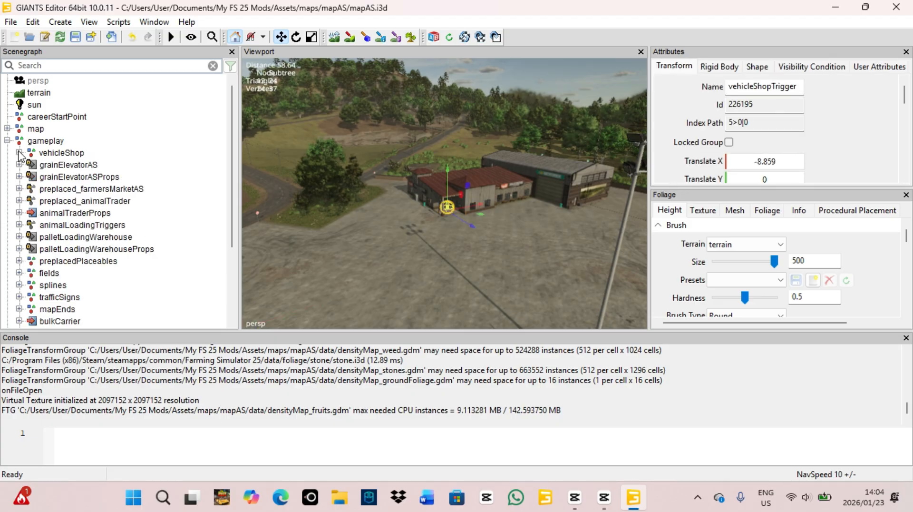
pyautogui.click(50, 154)
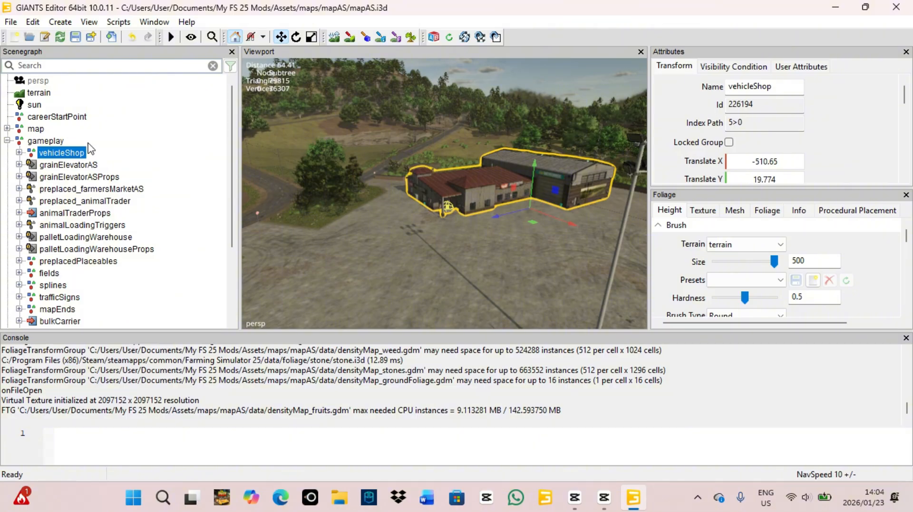
pyautogui.click(12, 22)
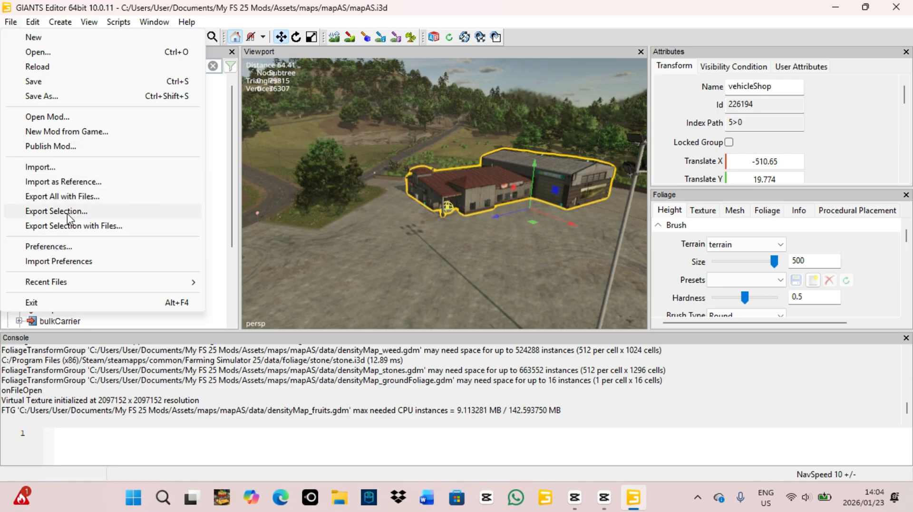
pyautogui.click(95, 226)
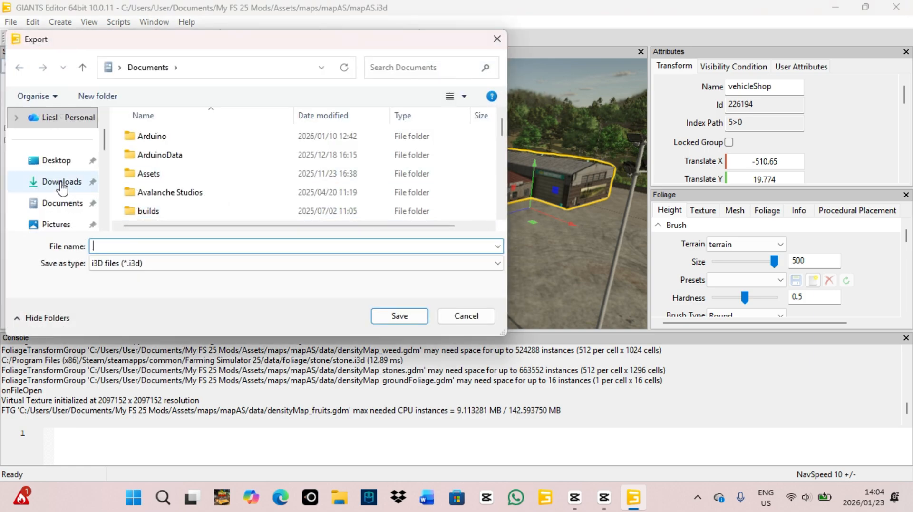
# Step: Set the export location to the FS25_Theflatmap folder inside Documents > My FS 25 Mods
pyautogui.scroll(-1, 67, 193)
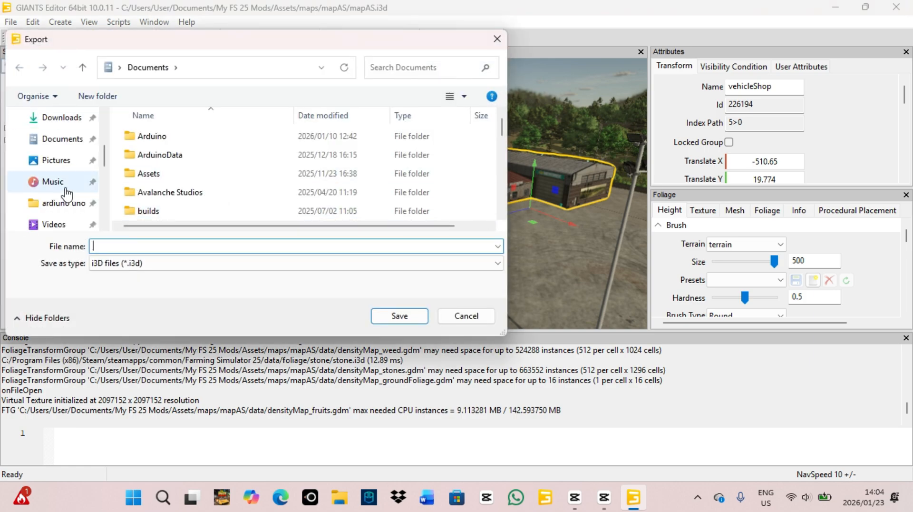
pyautogui.click(69, 144)
pyautogui.scroll(-4, 176, 181)
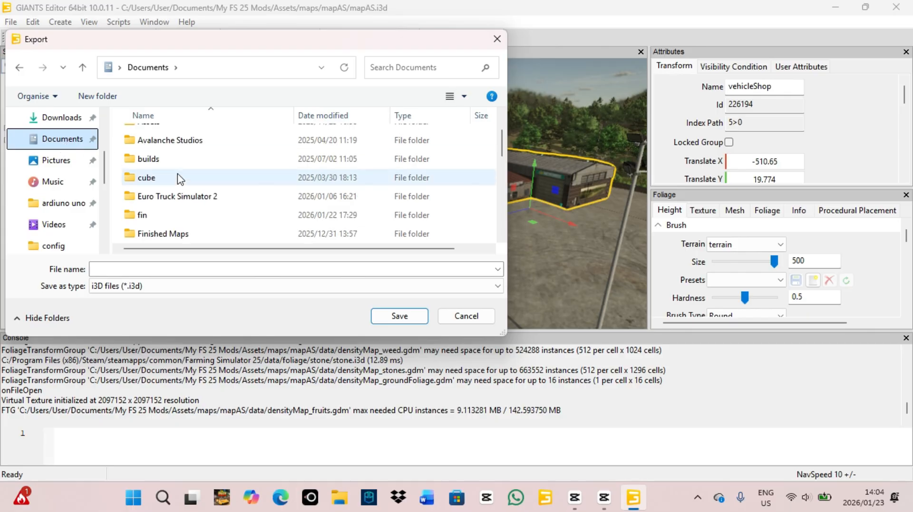
pyautogui.doubleClick(178, 196)
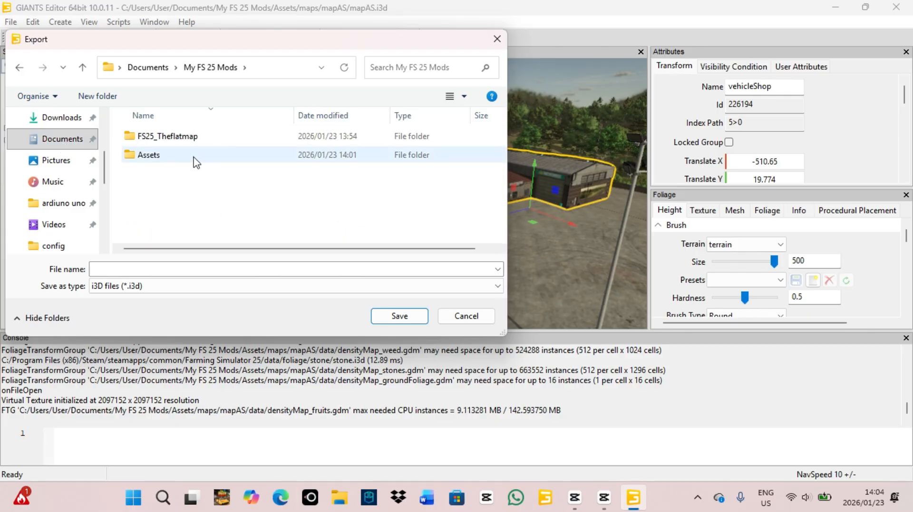
pyautogui.click(161, 163)
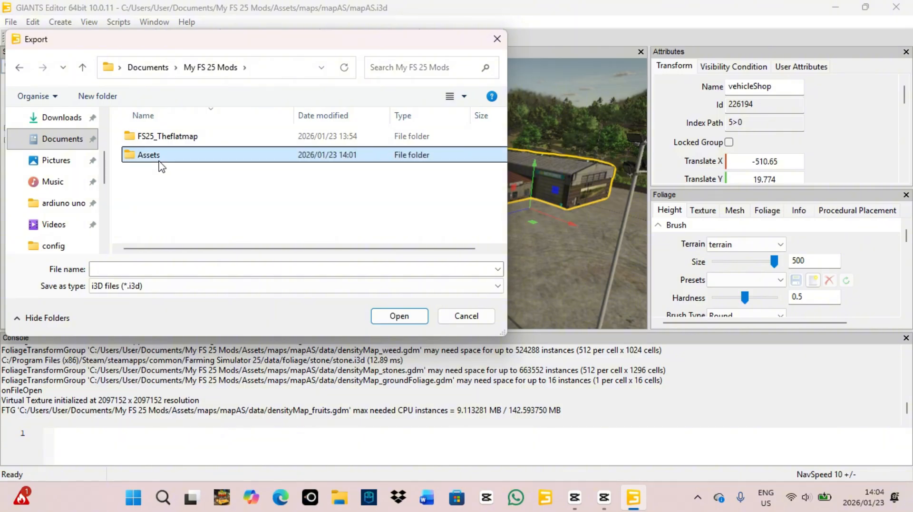
pyautogui.doubleClick(172, 138)
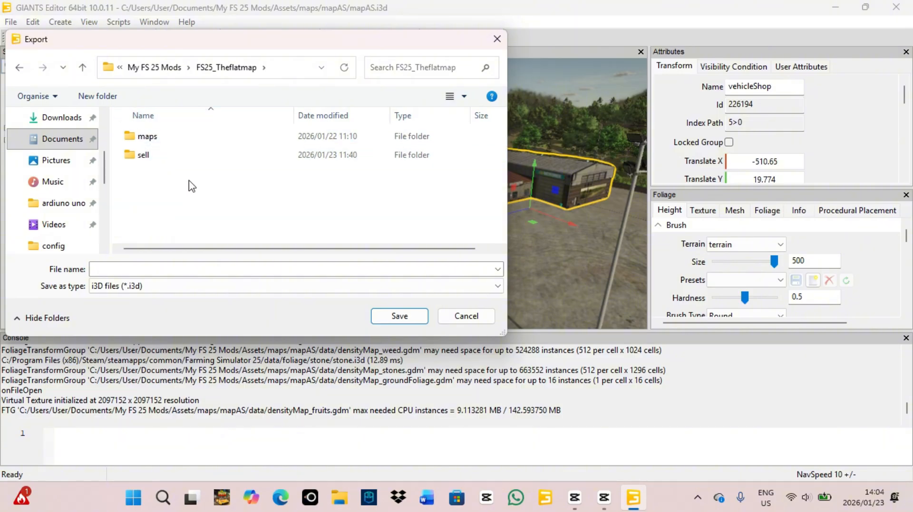
# Step: Create a folder named Assets inside FS25_Theflatmap and open it as the export destination
pyautogui.click(97, 96)
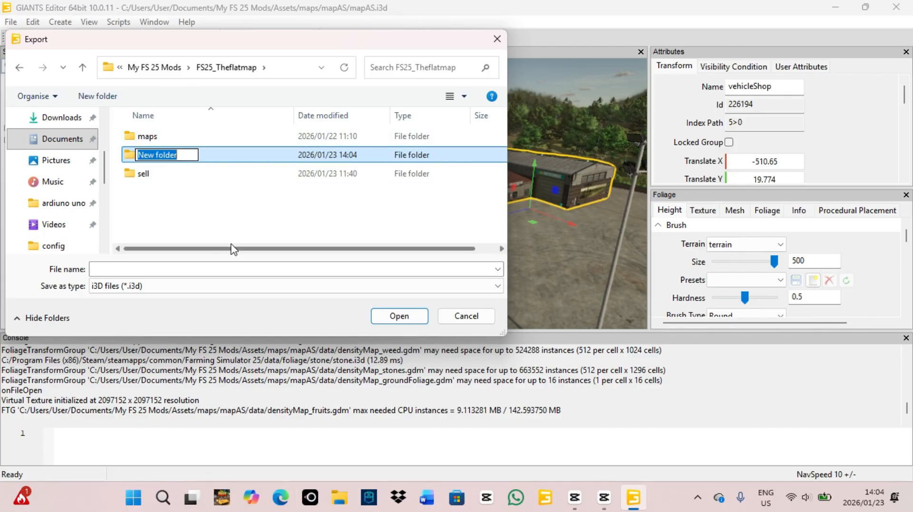
pyautogui.write('Asse')
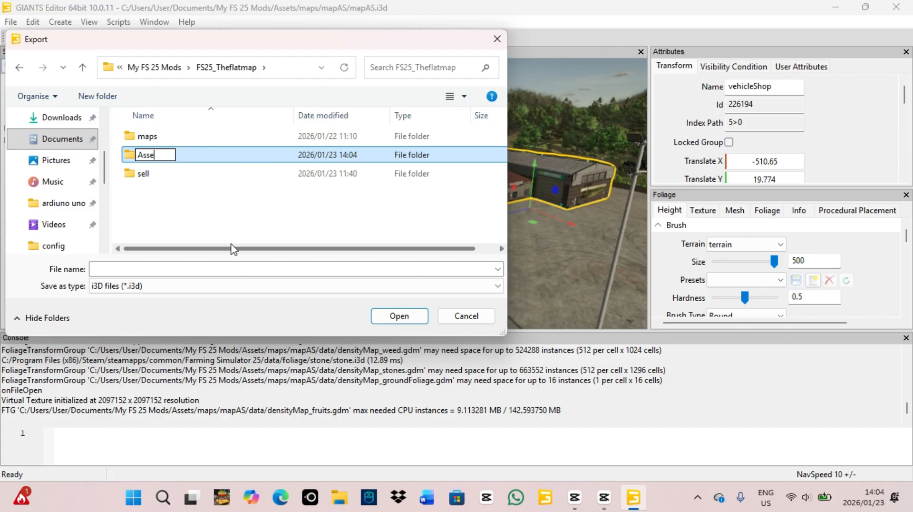
pyautogui.write('ts')
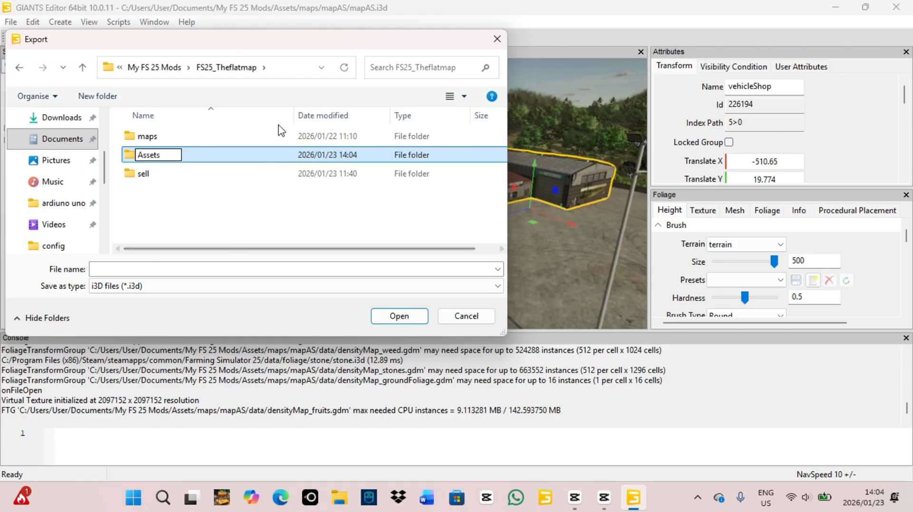
pyautogui.press('Return')
pyautogui.doubleClick(157, 137)
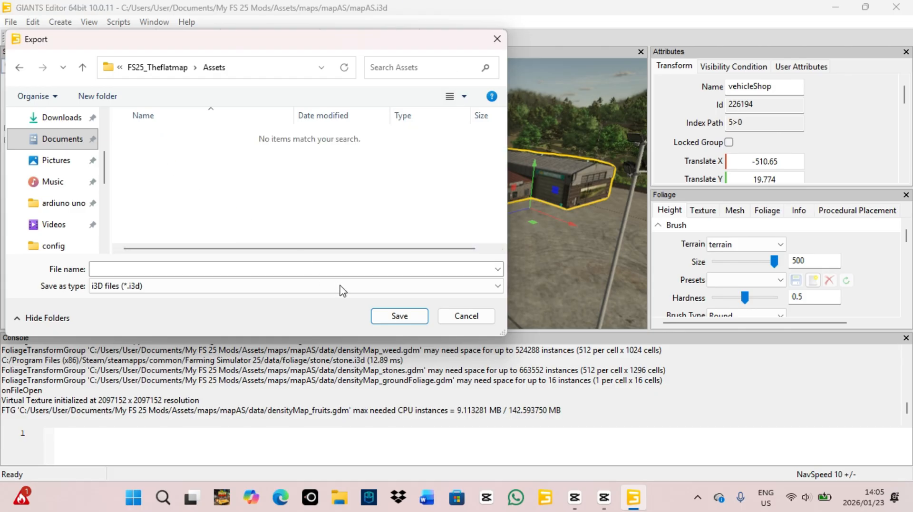
# Step: Export the vehicle shop as an i3D file named Shop, including the parent directory structure
pyautogui.click(169, 270)
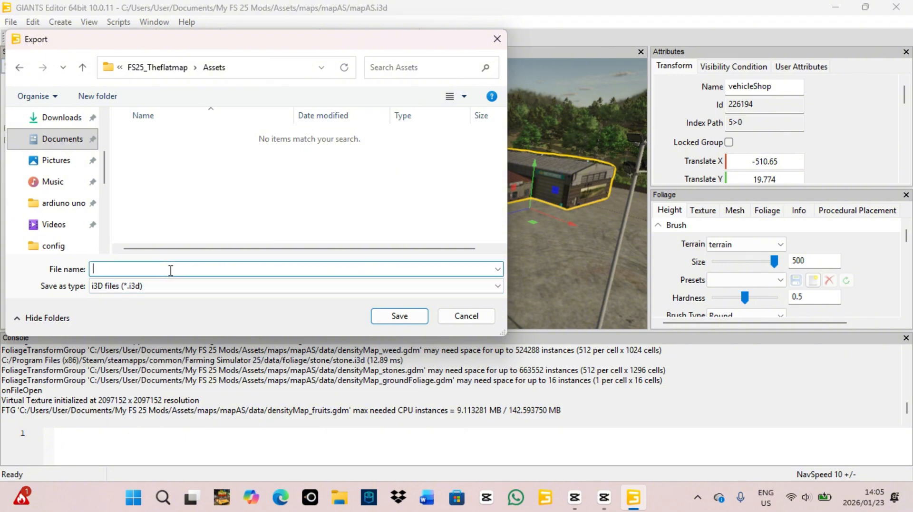
pyautogui.write('Shop')
pyautogui.click(385, 317)
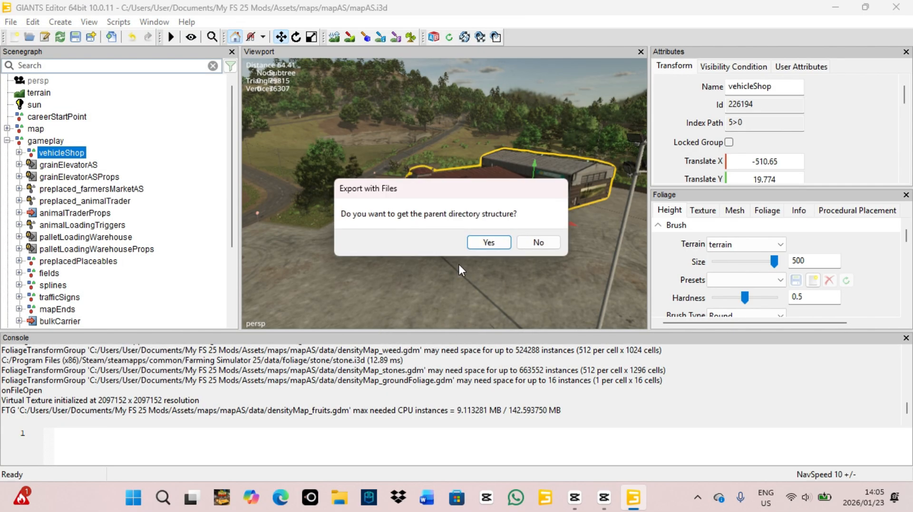
pyautogui.click(489, 242)
pyautogui.click(489, 242)
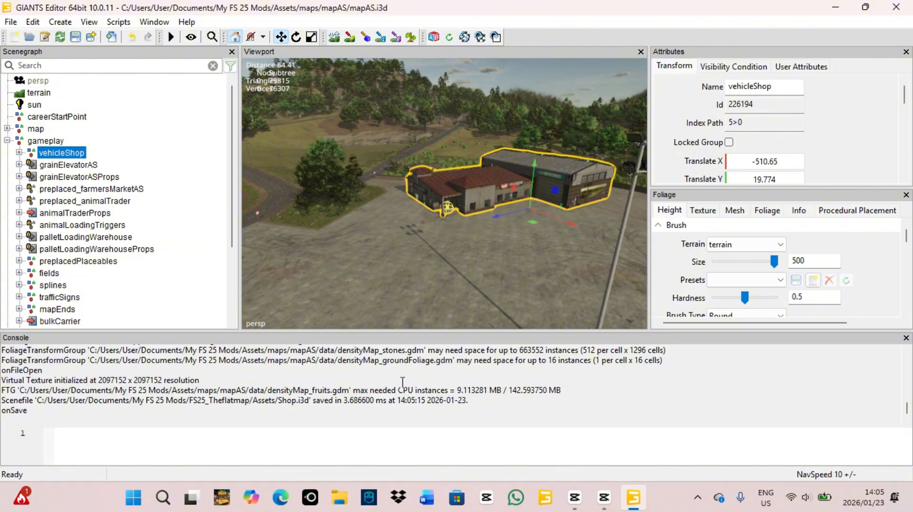
# Step: Close the source map without saving its changes, and open Documents > My FS 25 Mods > FS25_Theflatmap in File Explorer
pyautogui.click(900, 6)
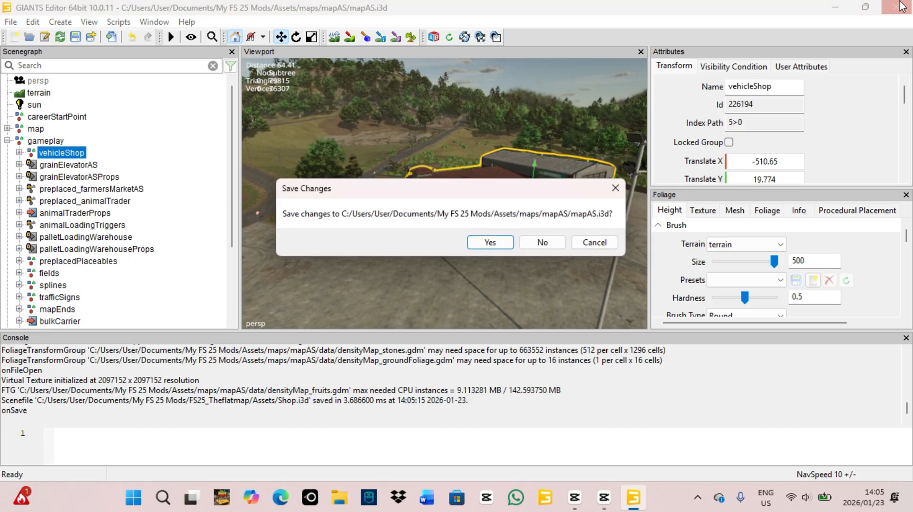
pyautogui.click(542, 242)
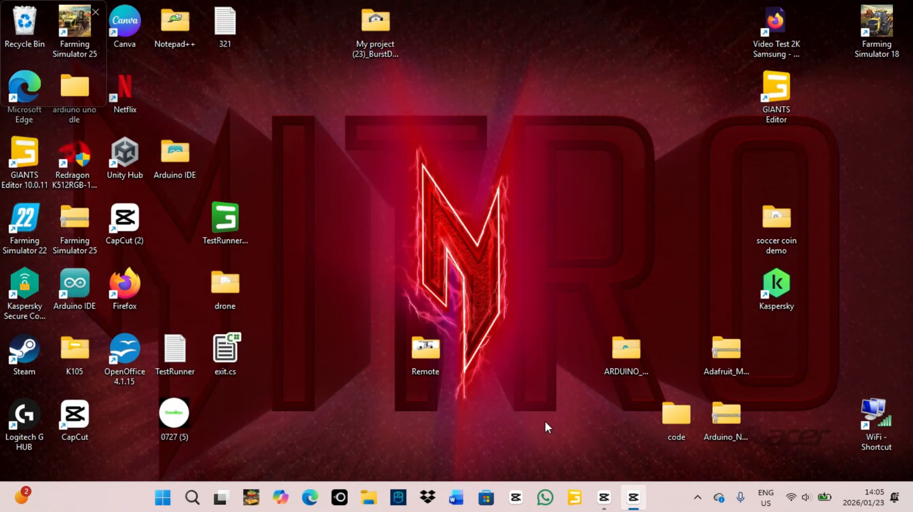
pyautogui.click(368, 497)
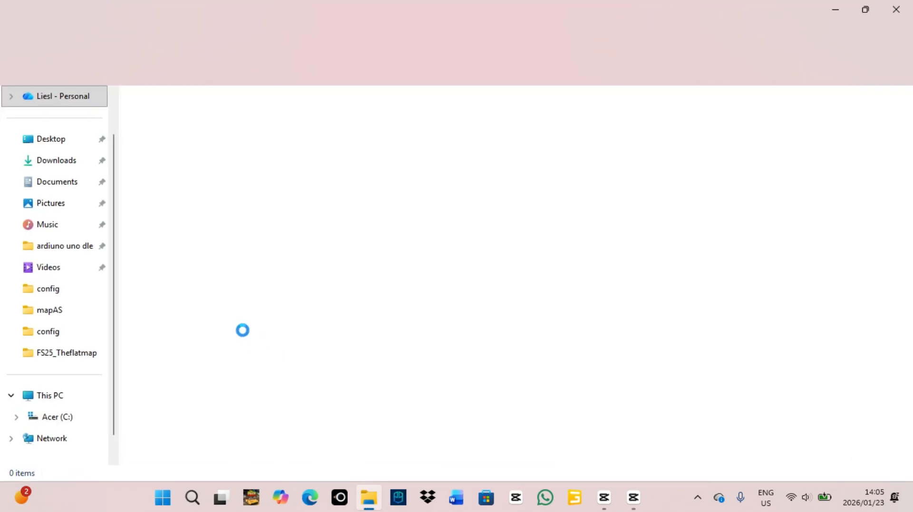
pyautogui.click(52, 181)
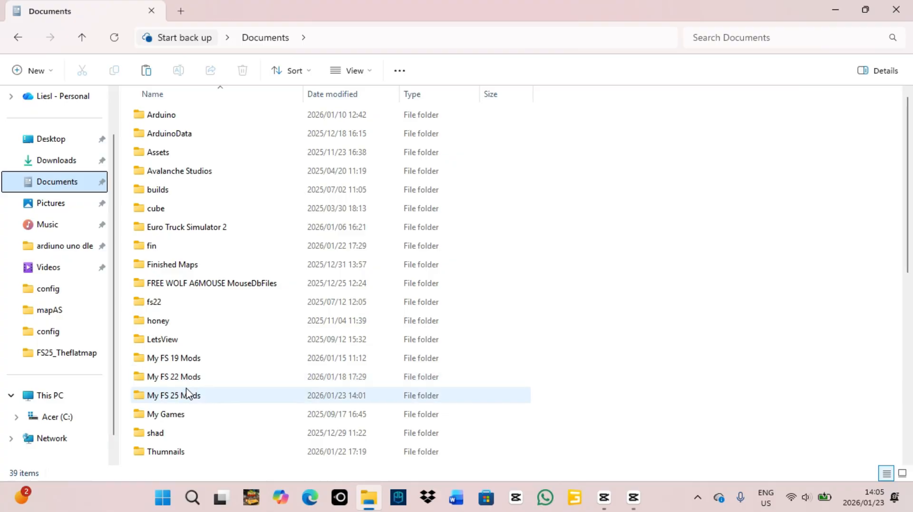
pyautogui.doubleClick(185, 393)
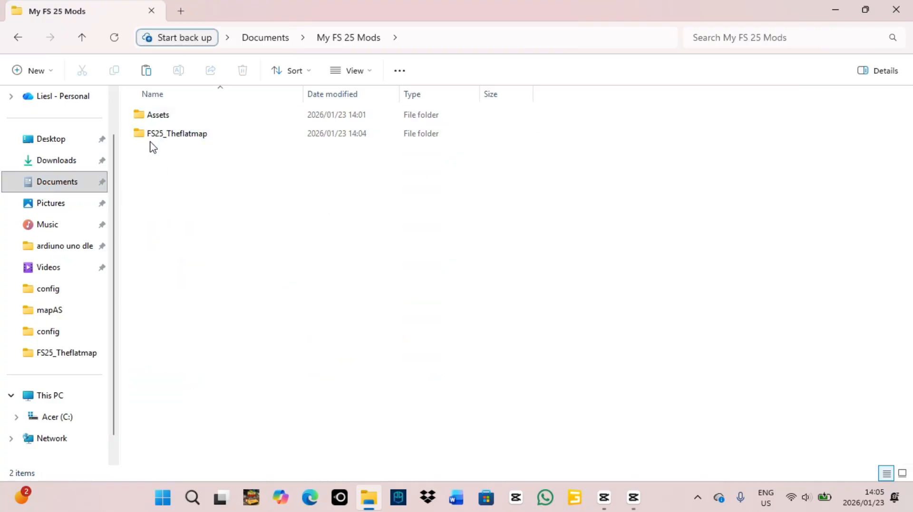
pyautogui.doubleClick(176, 134)
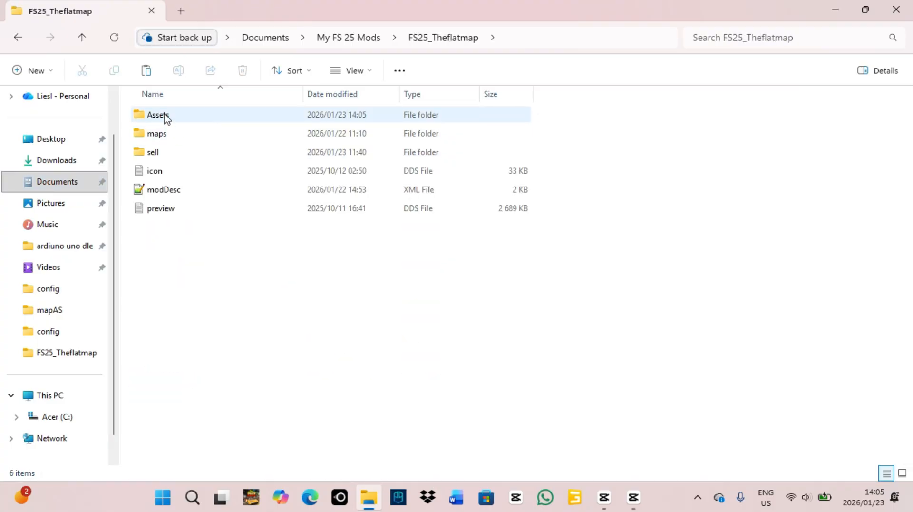
# Step: Open the mapAS i3D file from the flat map's maps > mapAS folder in GIANTS Editor version 10.0.11
pyautogui.click(171, 135)
pyautogui.doubleClick(171, 135)
pyautogui.doubleClick(171, 116)
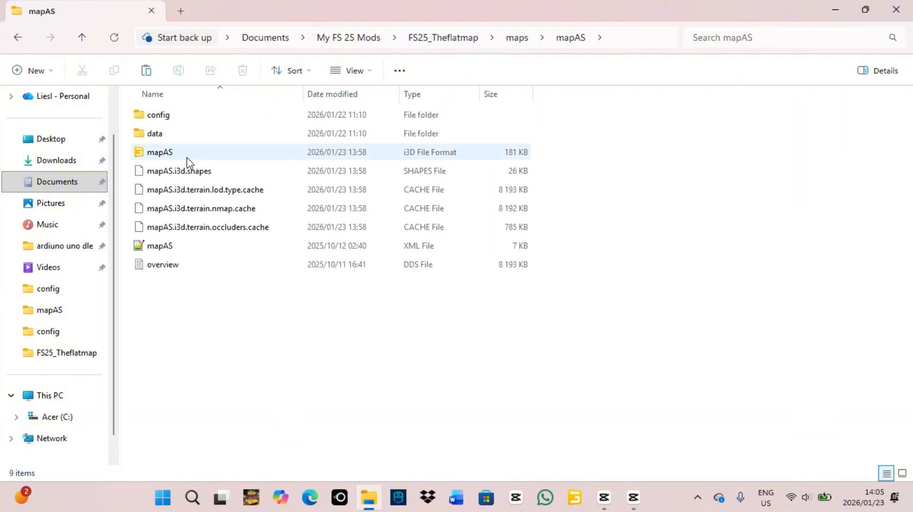
pyautogui.doubleClick(186, 153)
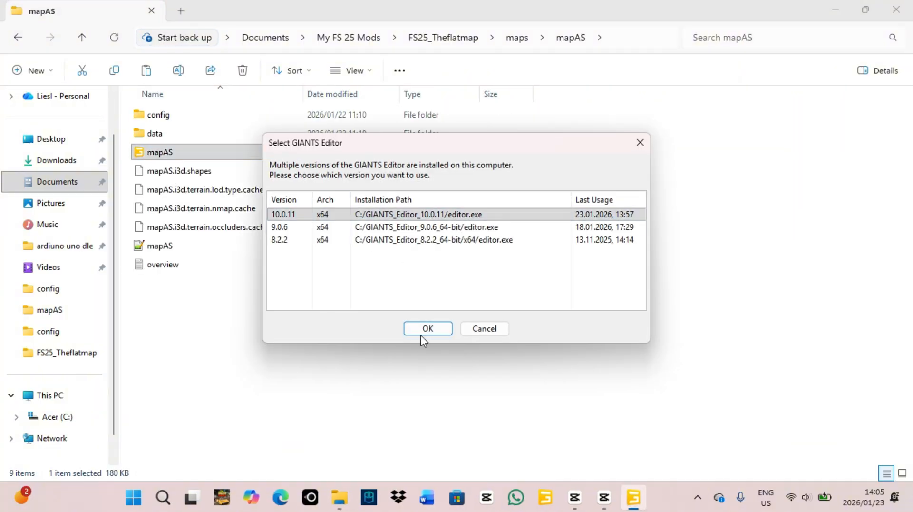
pyautogui.click(421, 328)
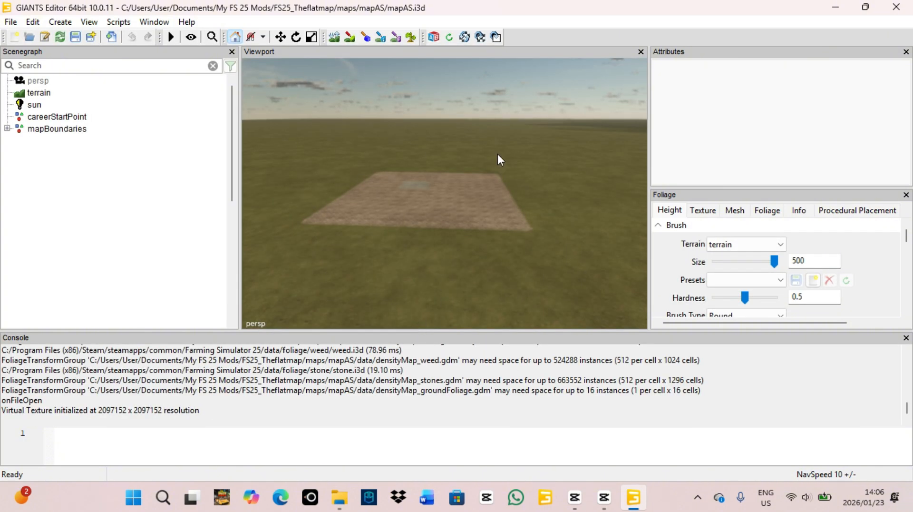
# Step: Examine the paved square on the flat map's terrain up close and from an angle
pyautogui.scroll(10, 452, 228)
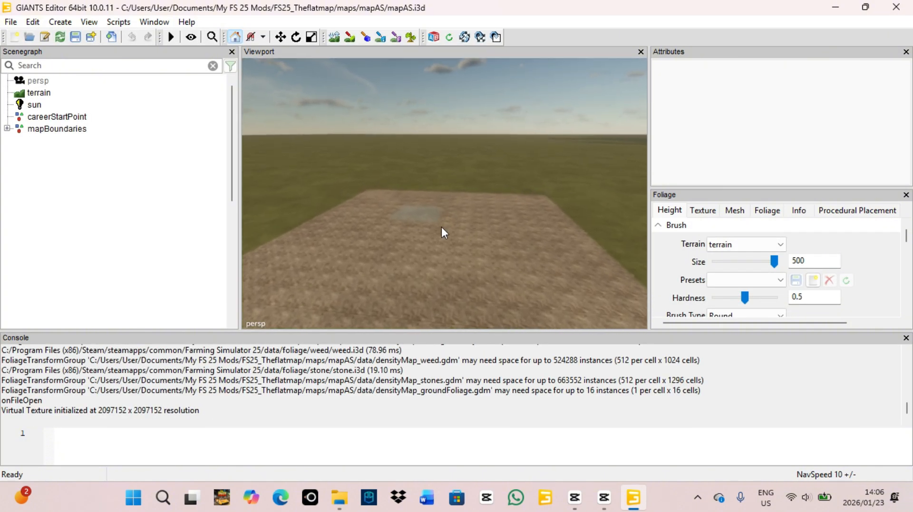
pyautogui.moveTo(455, 225); pyautogui.dragTo(412, 215, button='right')
pyautogui.scroll(-10, 532, 304)
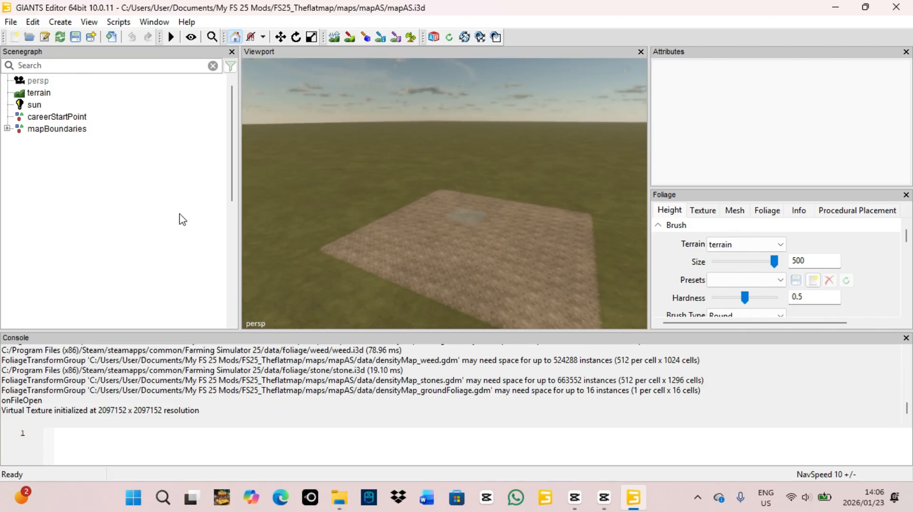
# Step: Import the Shop i3D file from the FS25_Theflatmap Assets folder into the flat map
pyautogui.scroll(8, 544, 241)
pyautogui.moveTo(541, 254); pyautogui.dragTo(570, 272, button='right')
pyautogui.scroll(-8, 574, 283)
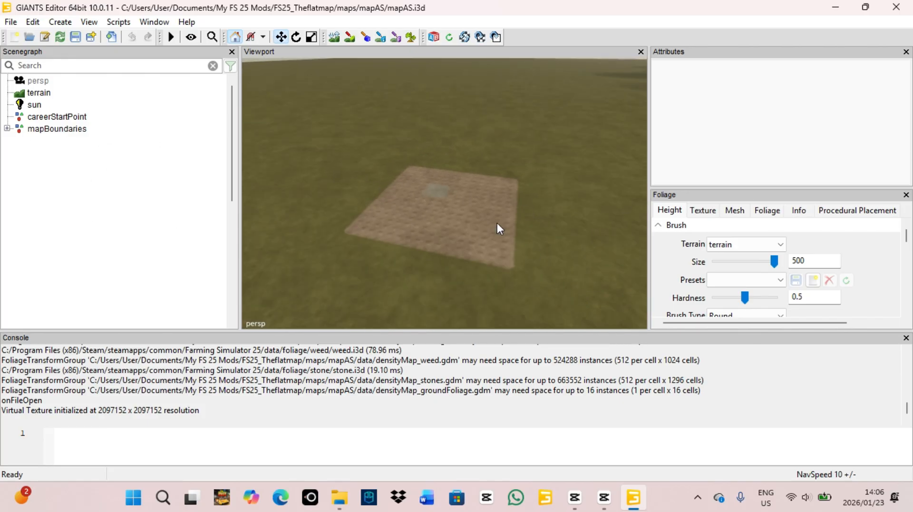
pyautogui.scroll(6, 514, 204)
pyautogui.moveTo(497, 222)
pyautogui.mouseDown(button='right')
pyautogui.moveTo(514, 204)
pyautogui.moveTo(498, 216)
pyautogui.mouseUp(button='right')
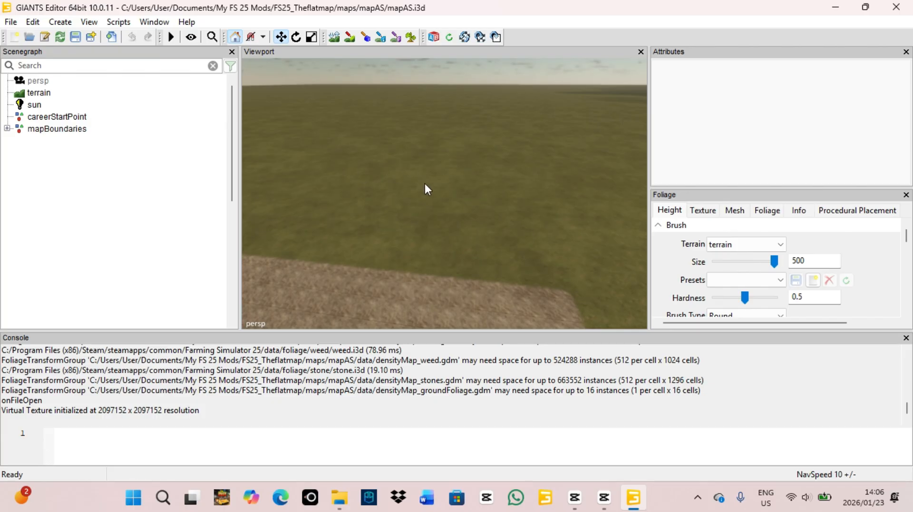
pyautogui.moveTo(424, 185); pyautogui.dragTo(447, 242, button='right')
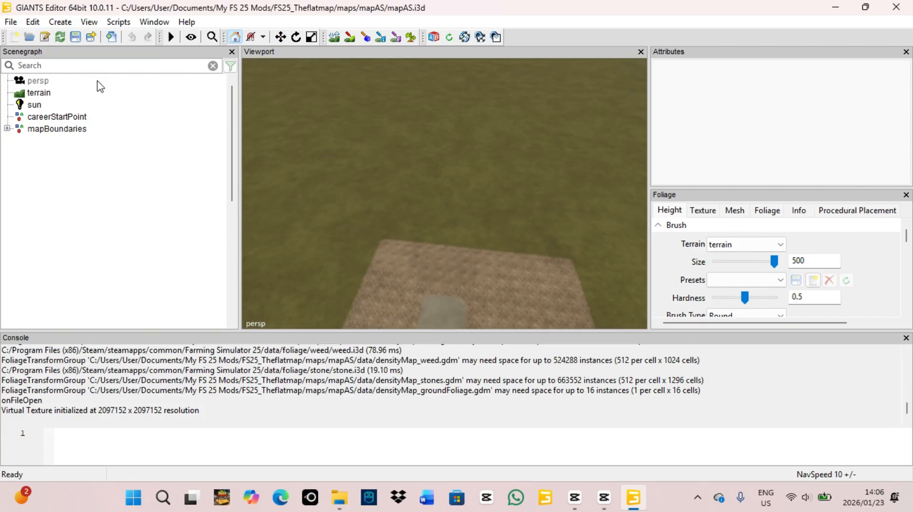
pyautogui.click(9, 22)
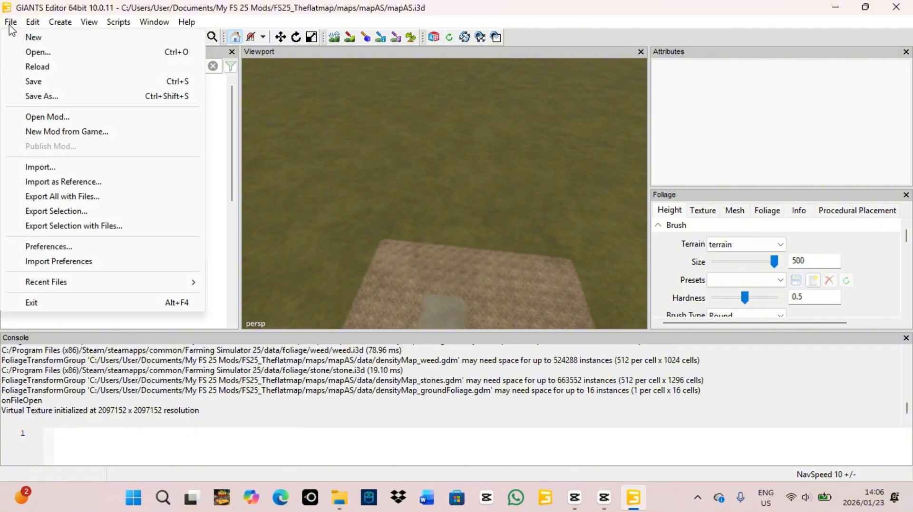
pyautogui.click(83, 165)
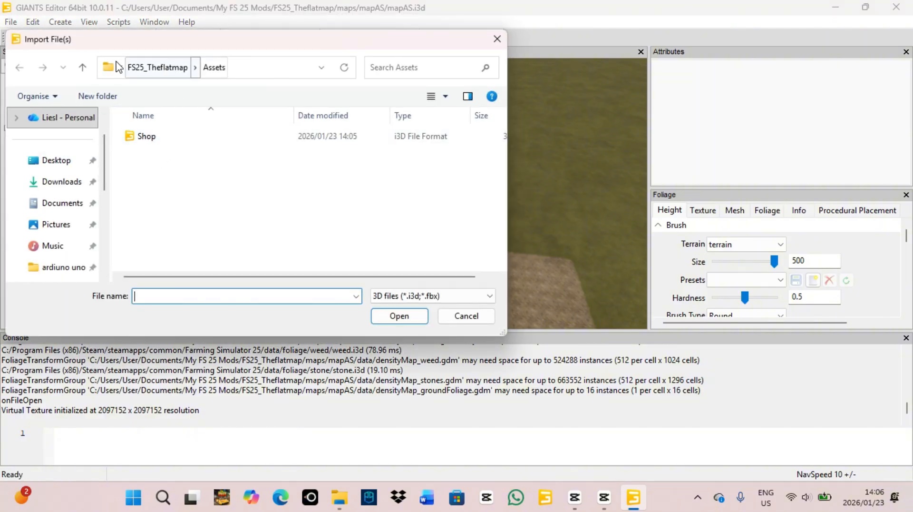
pyautogui.click(162, 139)
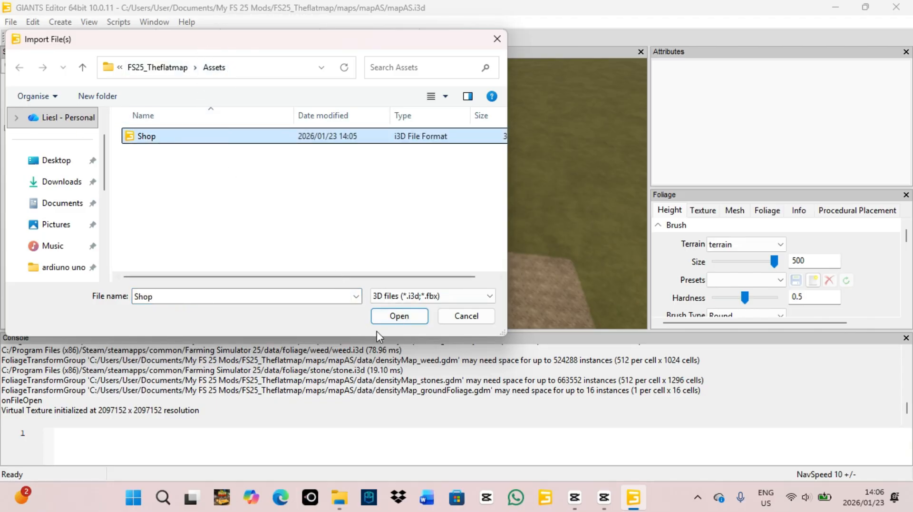
pyautogui.click(383, 316)
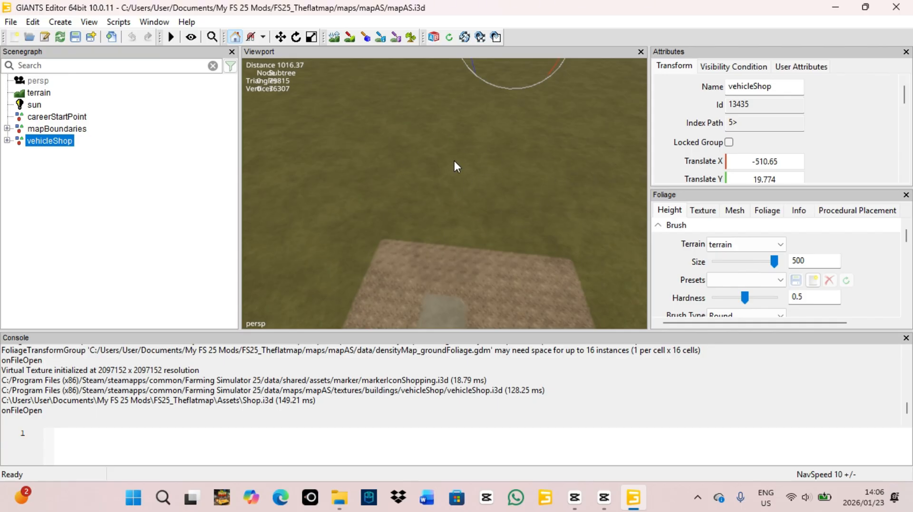
# Step: Switch to terrain texture painting and choose GRAVEL_SMALL as the texture layer
pyautogui.click(350, 37)
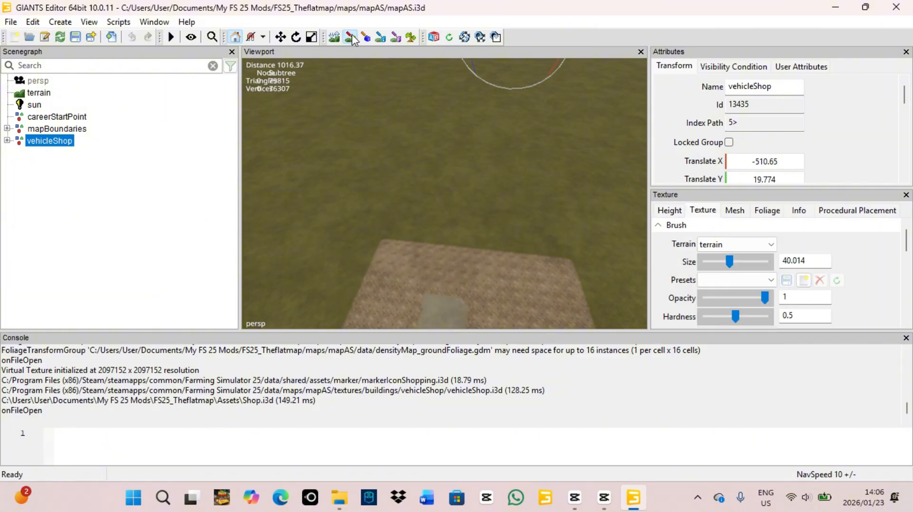
pyautogui.scroll(-1, 675, 275)
pyautogui.scroll(-2, 676, 275)
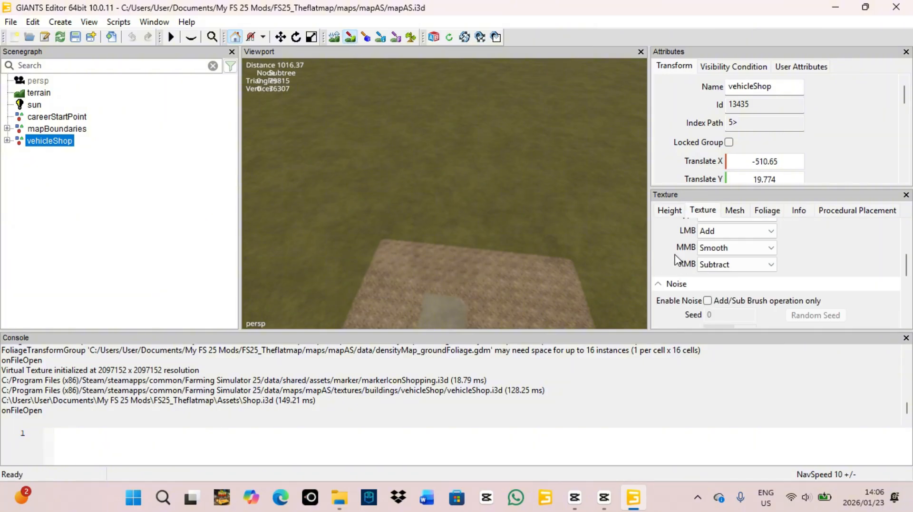
pyautogui.scroll(-3, 675, 261)
pyautogui.click(742, 276)
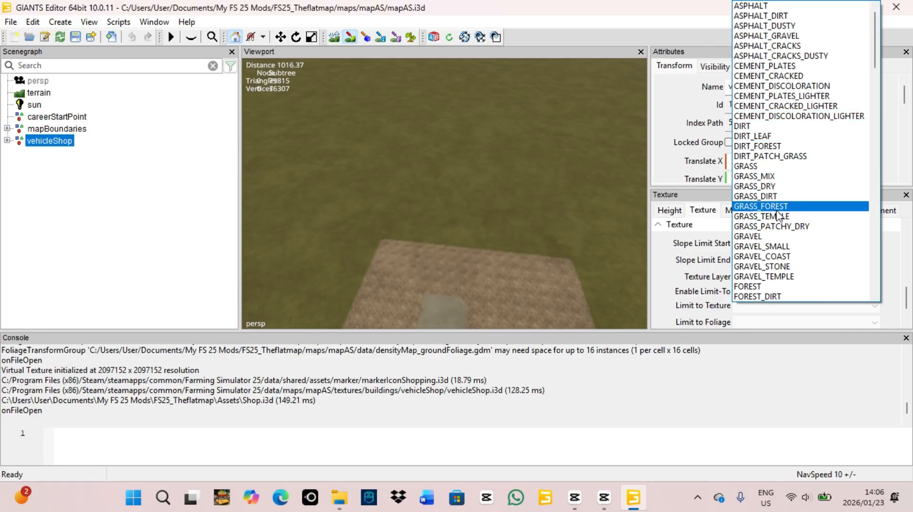
pyautogui.click(767, 247)
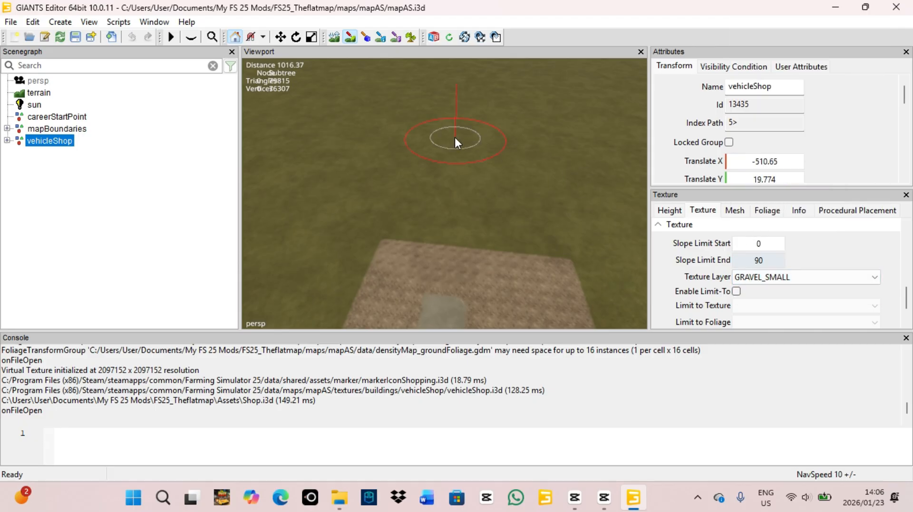
# Step: Change to a square brush sized about 61.5 and paint one gravel patch on the grass beyond the paved square
pyautogui.scroll(6, 682, 259)
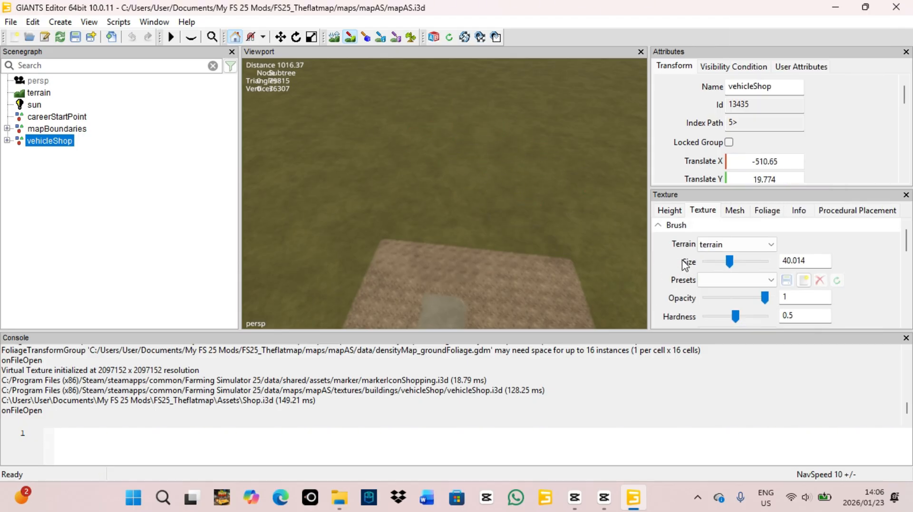
pyautogui.scroll(-4, 732, 288)
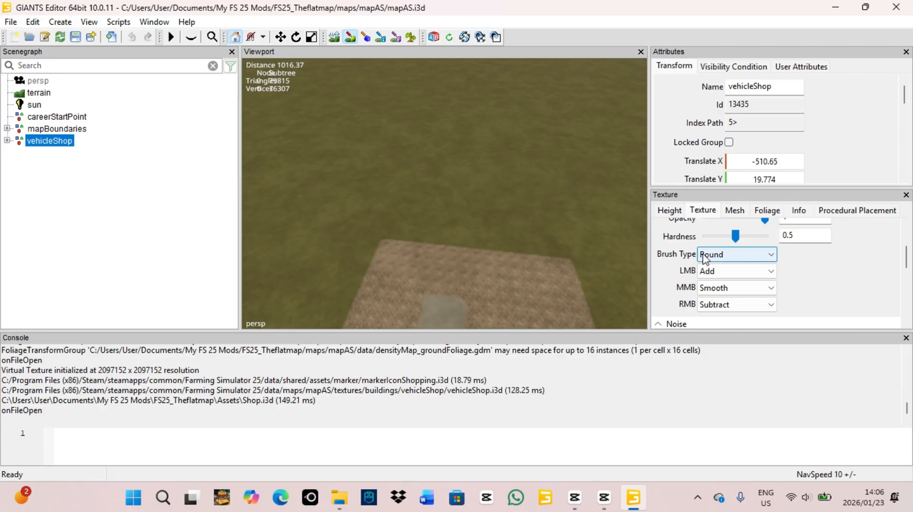
pyautogui.click(708, 256)
pyautogui.click(711, 277)
pyautogui.scroll(3, 713, 269)
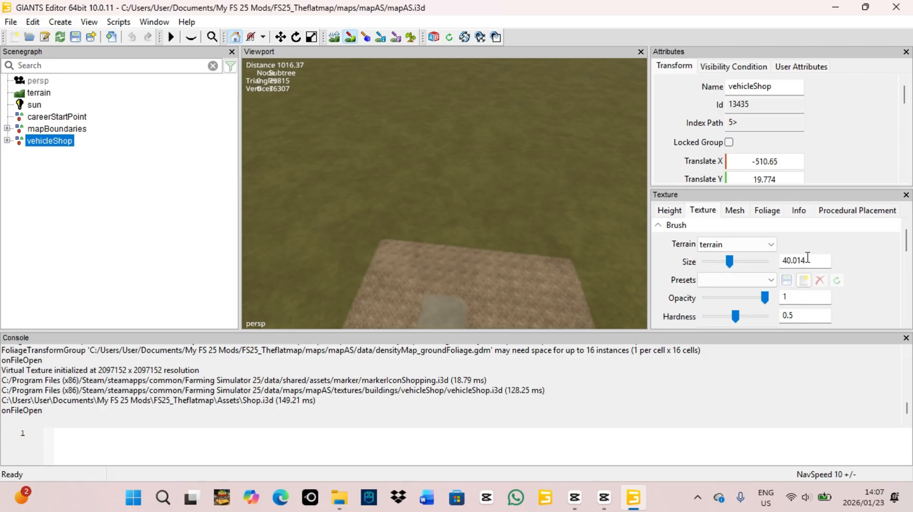
pyautogui.moveTo(729, 262); pyautogui.dragTo(746, 268)
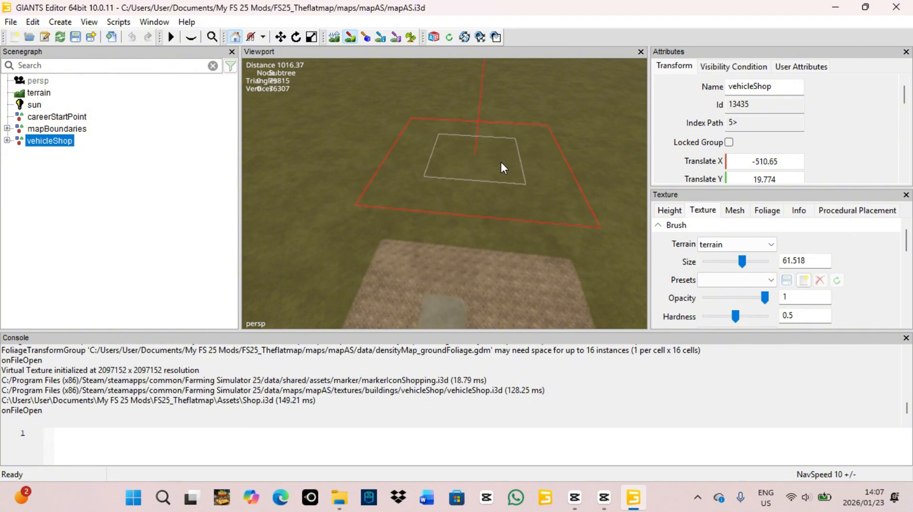
pyautogui.click(479, 151)
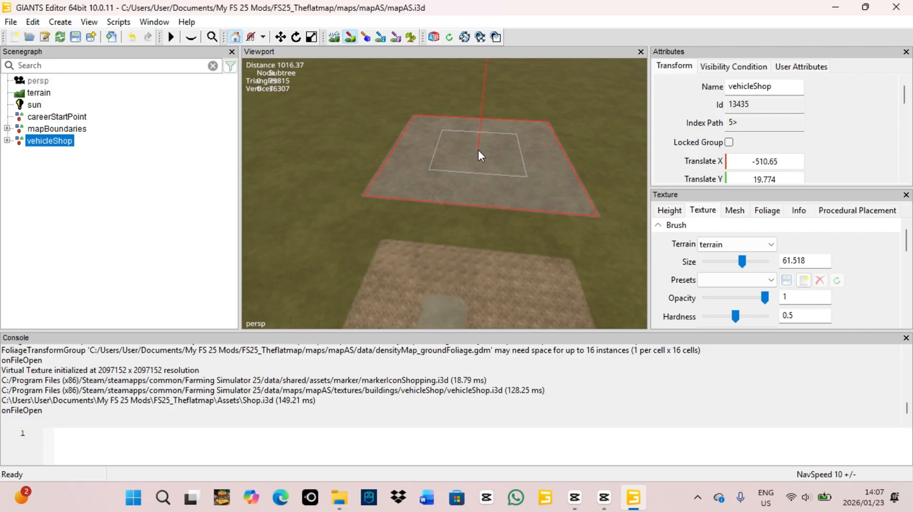
pyautogui.press('Escape')
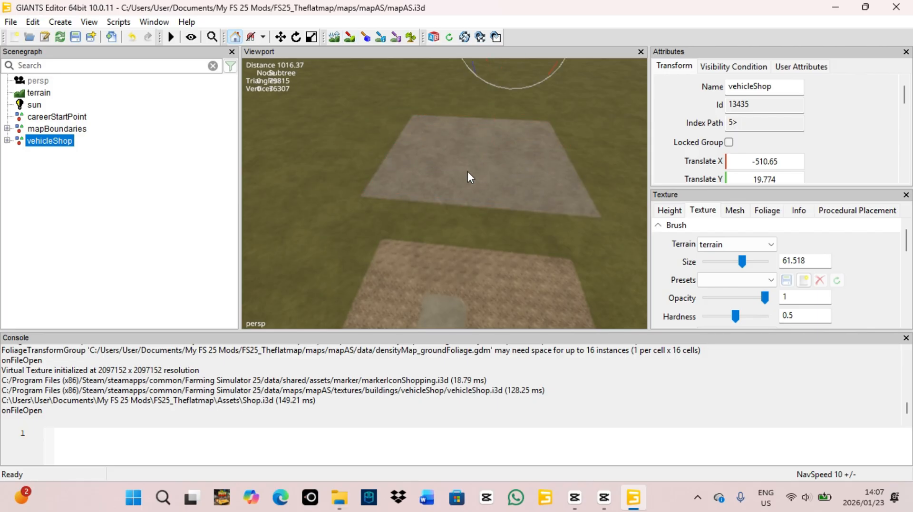
# Step: Place the nested vehicleShop building at the far side of the gravel patch with interactive placement
pyautogui.moveTo(467, 172); pyautogui.dragTo(435, 164, button='right')
pyautogui.click(7, 141)
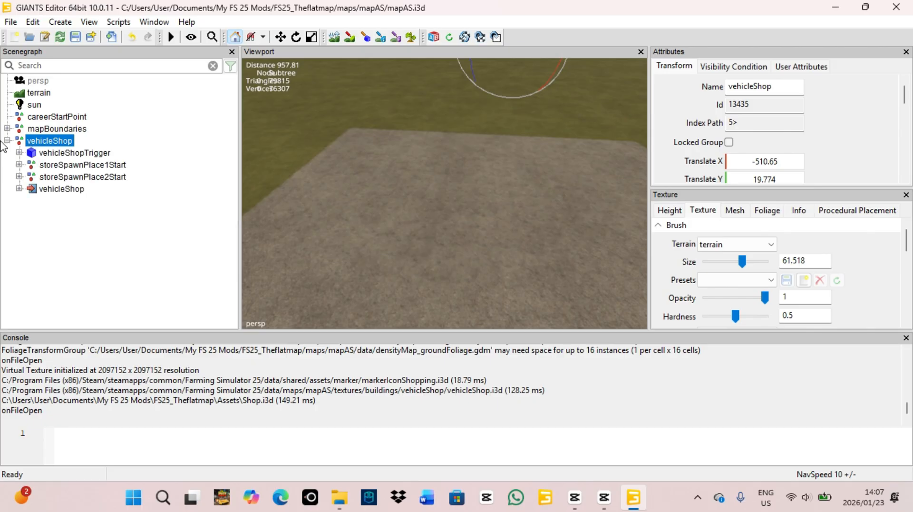
pyautogui.click(62, 190)
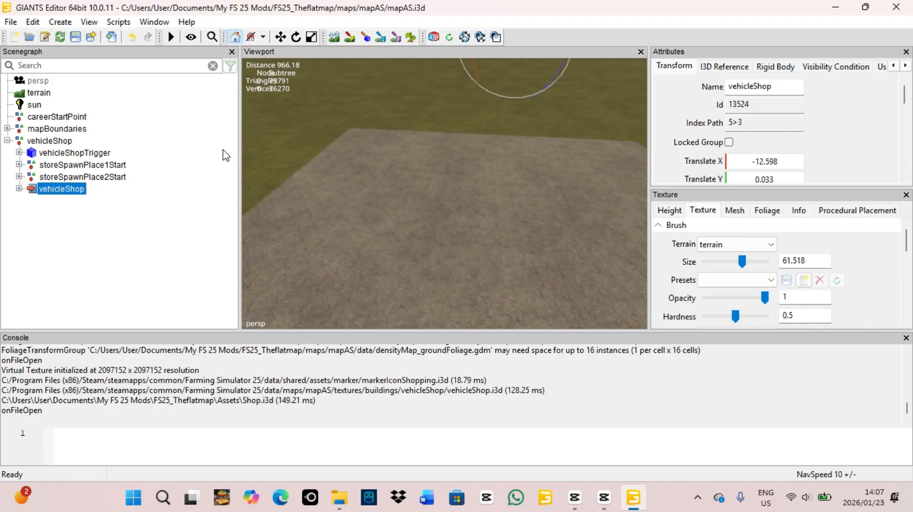
pyautogui.hotkey('ctrl', 'b')
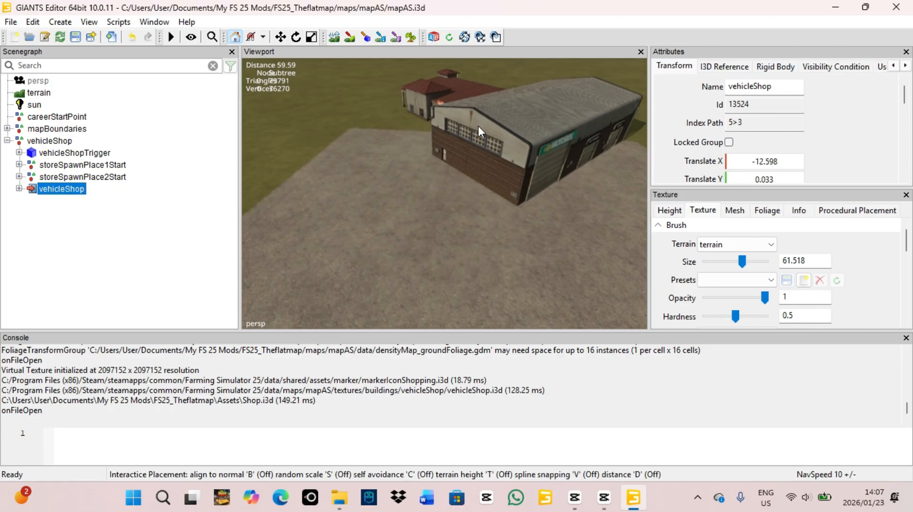
pyautogui.click(478, 126)
# Step: Align the vehicleShop building along the far edge of the gravel patch, at a Translate X of about 704.6
pyautogui.moveTo(472, 154); pyautogui.dragTo(404, 233)
pyautogui.scroll(-3, 366, 245)
pyautogui.moveTo(513, 121); pyautogui.dragTo(566, 115)
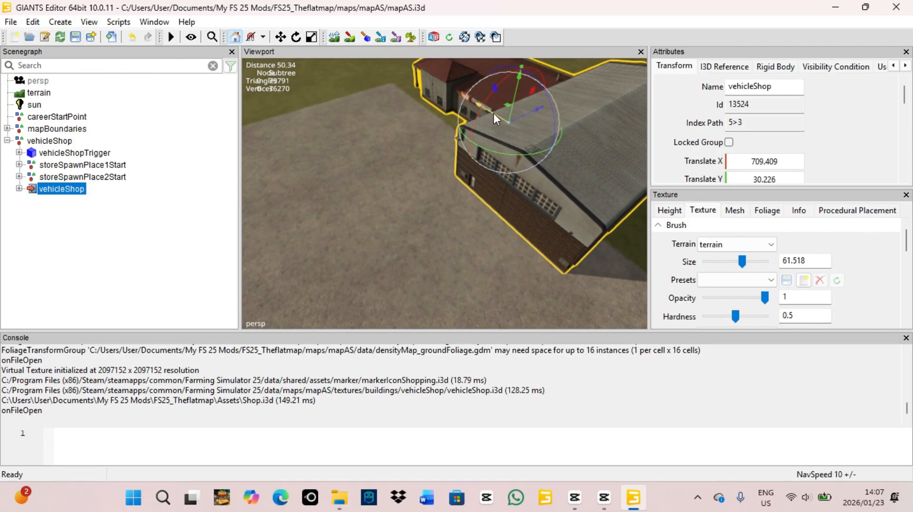
pyautogui.moveTo(494, 113); pyautogui.dragTo(532, 137)
pyautogui.keyDown('alt'); pyautogui.moveTo(381, 174); pyautogui.dragTo(503, 167); pyautogui.keyUp('alt')
pyautogui.scroll(-2, 503, 167)
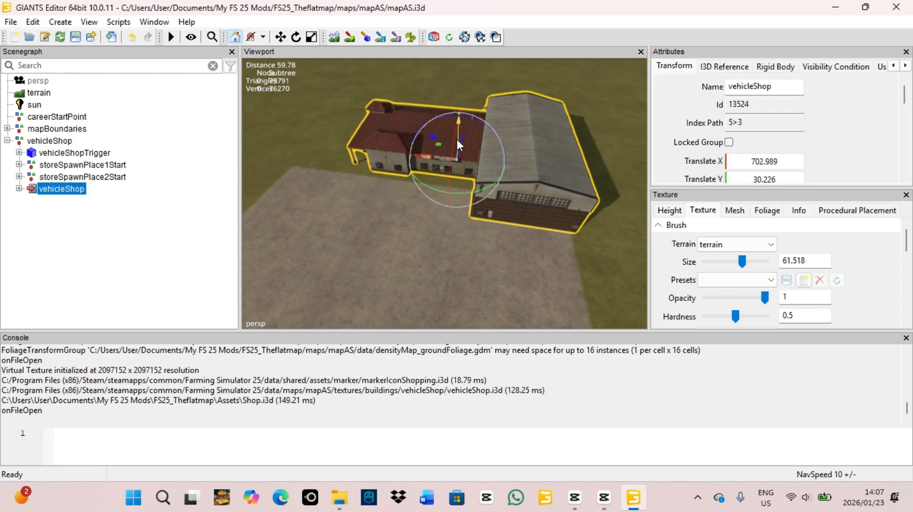
pyautogui.moveTo(461, 140); pyautogui.dragTo(457, 161)
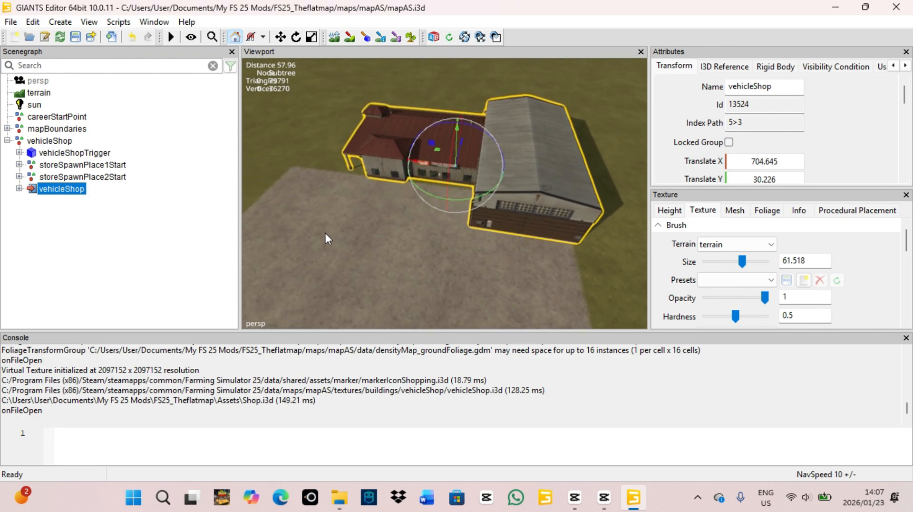
pyautogui.keyDown('alt'); pyautogui.moveTo(325, 233); pyautogui.dragTo(423, 168); pyautogui.keyUp('alt')
pyautogui.scroll(2, 409, 241)
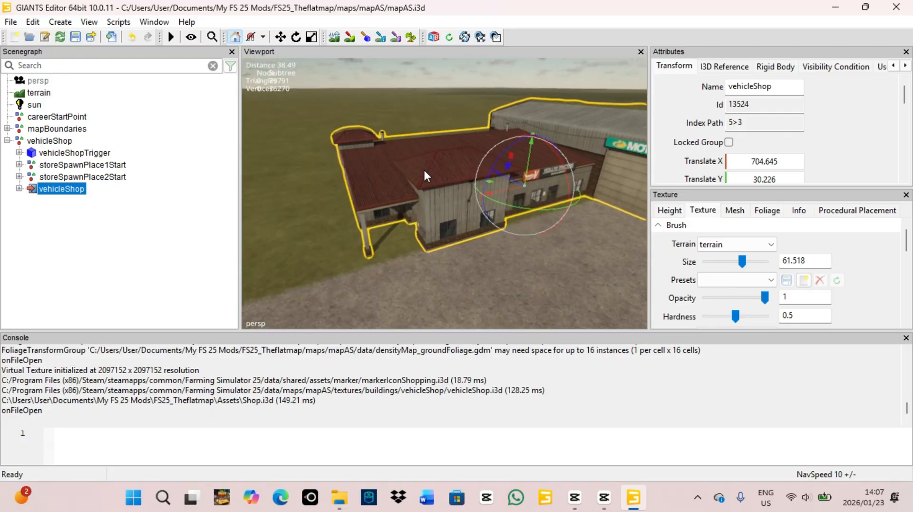
pyautogui.scroll(-2, 423, 167)
# Step: Place the vehicleShopTrigger on the ground under the porch at the shop's office entrance using interactive placement
pyautogui.click(76, 152)
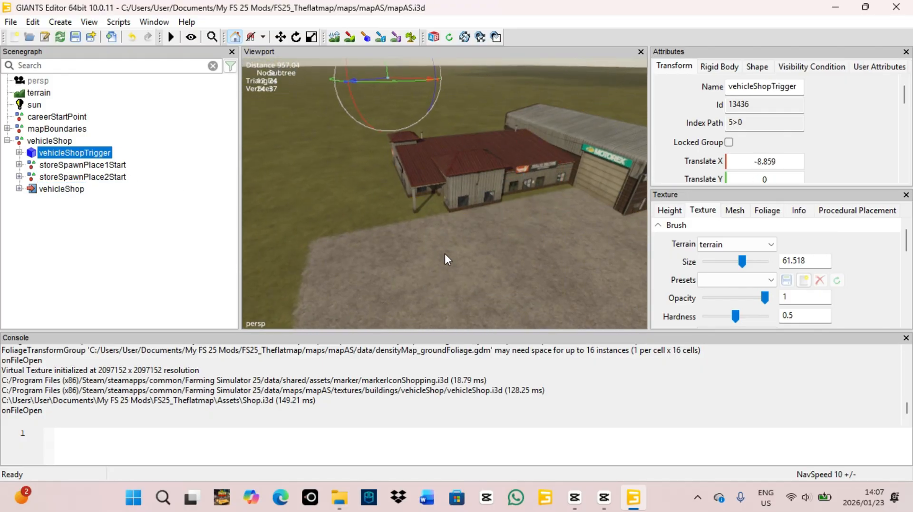
pyautogui.scroll(2, 444, 253)
pyautogui.scroll(3, 431, 257)
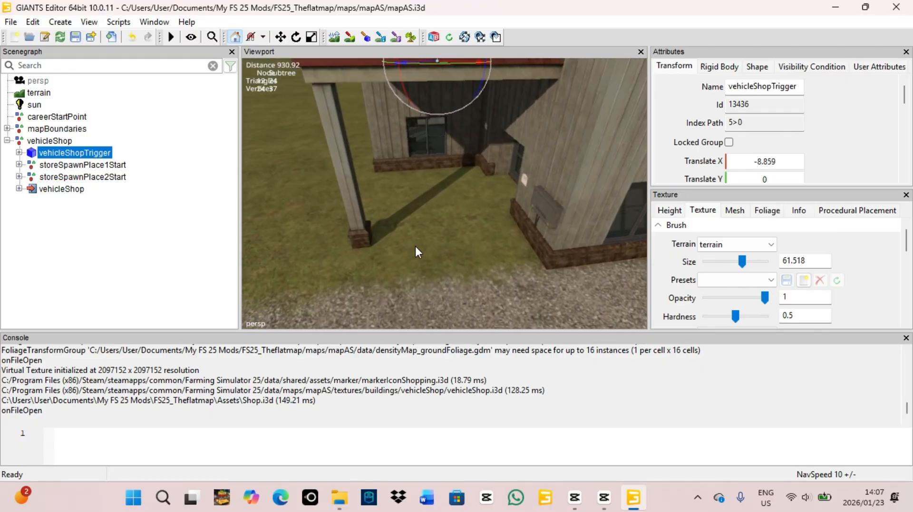
pyautogui.hotkey('ctrl', 'b')
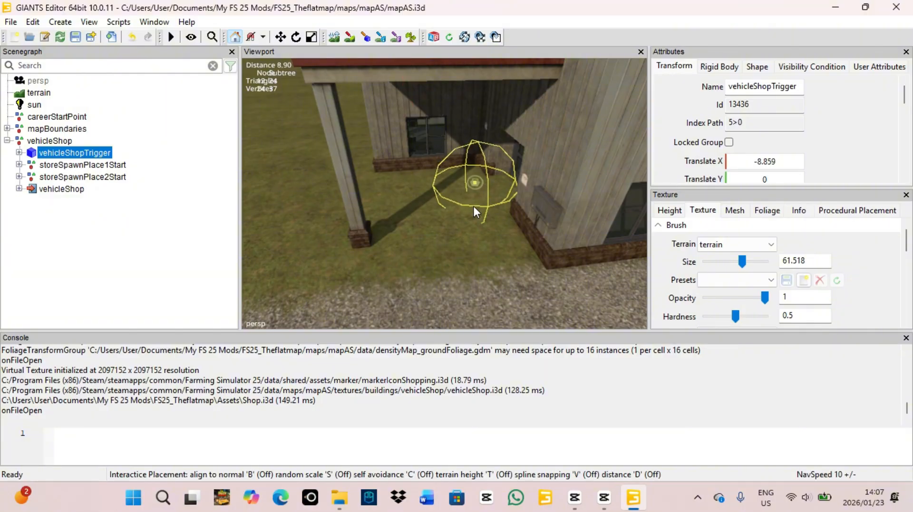
pyautogui.click(489, 201)
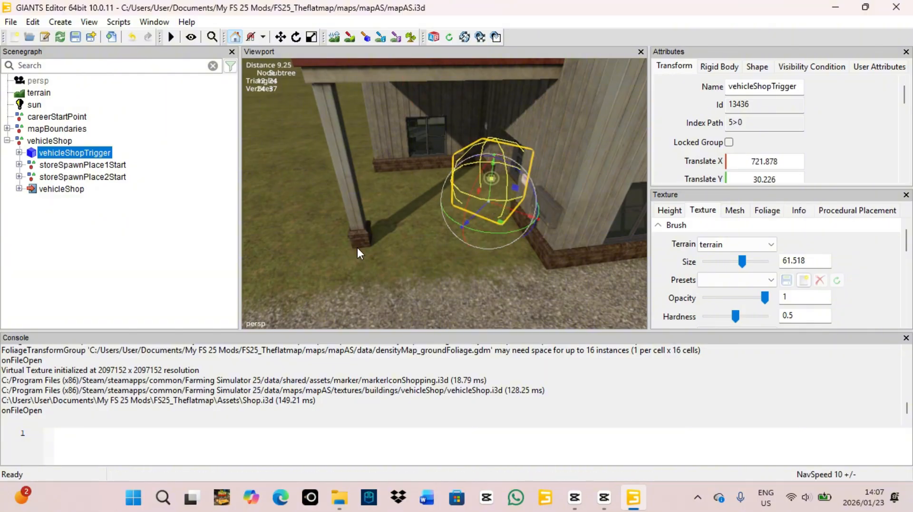
# Step: Examine the trigger's position at the shop entrance from inside the office and from outside the building
pyautogui.keyDown('alt'); pyautogui.moveTo(358, 247); pyautogui.dragTo(282, 175); pyautogui.keyUp('alt')
pyautogui.scroll(4, 526, 148)
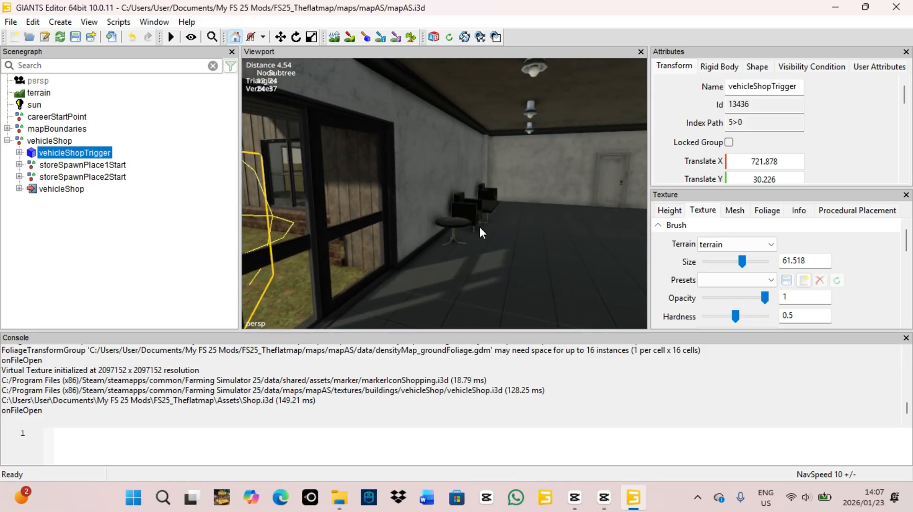
pyautogui.keyDown('alt'); pyautogui.moveTo(479, 225); pyautogui.dragTo(572, 242); pyautogui.keyUp('alt')
pyautogui.keyDown('alt'); pyautogui.moveTo(407, 253); pyautogui.dragTo(508, 306); pyautogui.keyUp('alt')
pyautogui.scroll(6, 659, 255)
pyautogui.scroll(3, 659, 255)
pyautogui.scroll(3, 509, 260)
pyautogui.scroll(4, 609, 253)
pyautogui.scroll(-4, 529, 312)
pyautogui.scroll(-4, 509, 306)
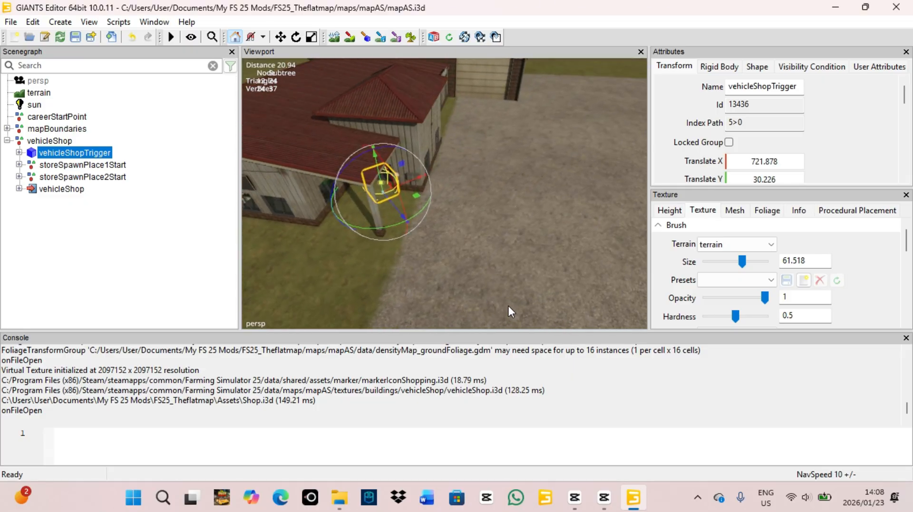
pyautogui.scroll(-1, 396, 270)
pyautogui.scroll(-3, 390, 278)
# Step: Place storeSpawnPlace1Start in the middle of the gravel patch in front of the shop with interactive placement
pyautogui.keyDown('alt'); pyautogui.moveTo(395, 270); pyautogui.dragTo(176, 265); pyautogui.keyUp('alt')
pyautogui.scroll(-3, 393, 267)
pyautogui.scroll(-2, 393, 266)
pyautogui.click(78, 165)
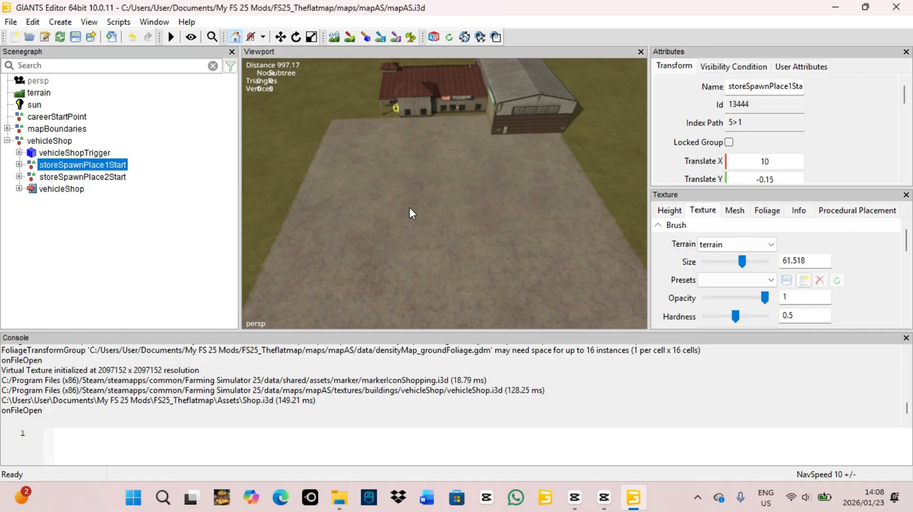
pyautogui.hotkey('ctrl', 'b')
pyautogui.click(446, 195)
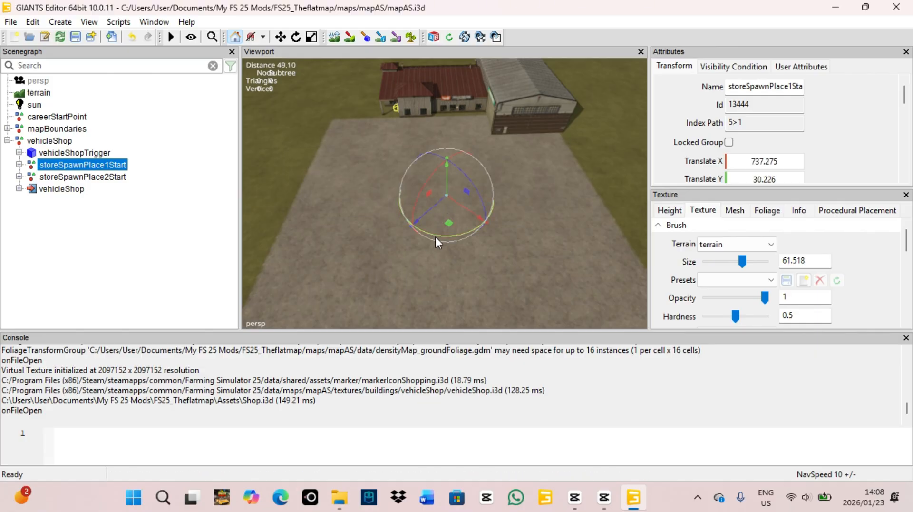
# Step: Turn storeSpawnPlace1Start square to the gravel patch and move it to the patch's side edge, at a Translate X of about 755
pyautogui.moveTo(435, 236); pyautogui.dragTo(437, 213)
pyautogui.keyDown('alt'); pyautogui.moveTo(405, 267); pyautogui.dragTo(464, 176); pyautogui.keyUp('alt')
pyautogui.scroll(-3, 535, 257)
pyautogui.keyDown('alt'); pyautogui.moveTo(521, 262); pyautogui.dragTo(487, 251); pyautogui.keyUp('alt')
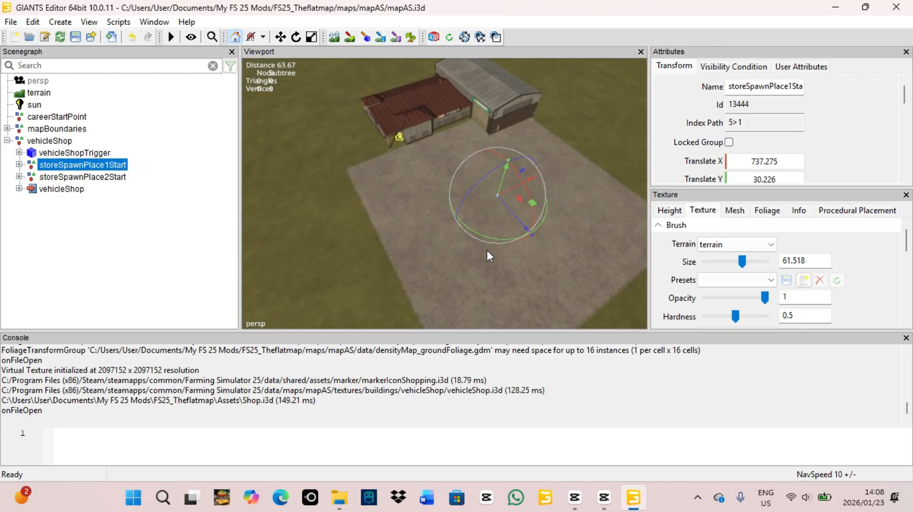
pyautogui.moveTo(509, 189); pyautogui.dragTo(302, 304)
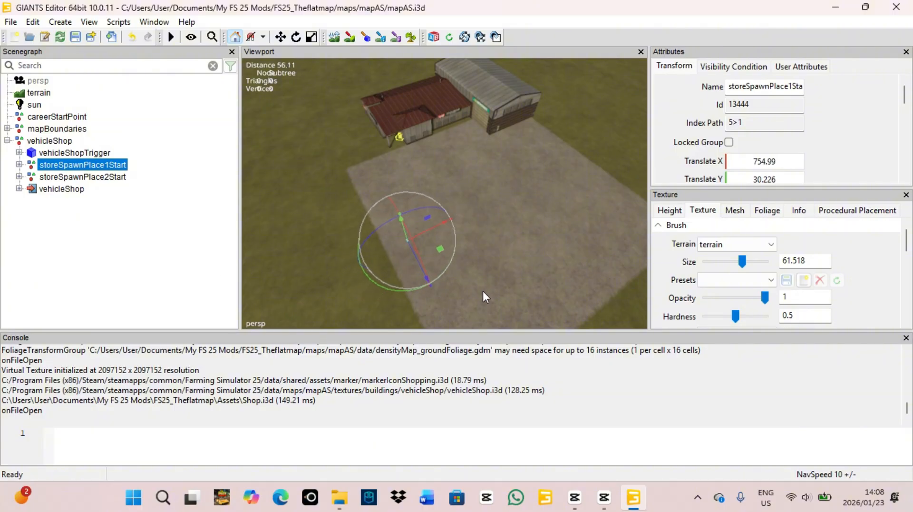
pyautogui.keyDown('alt'); pyautogui.moveTo(483, 291); pyautogui.dragTo(426, 322); pyautogui.keyUp('alt')
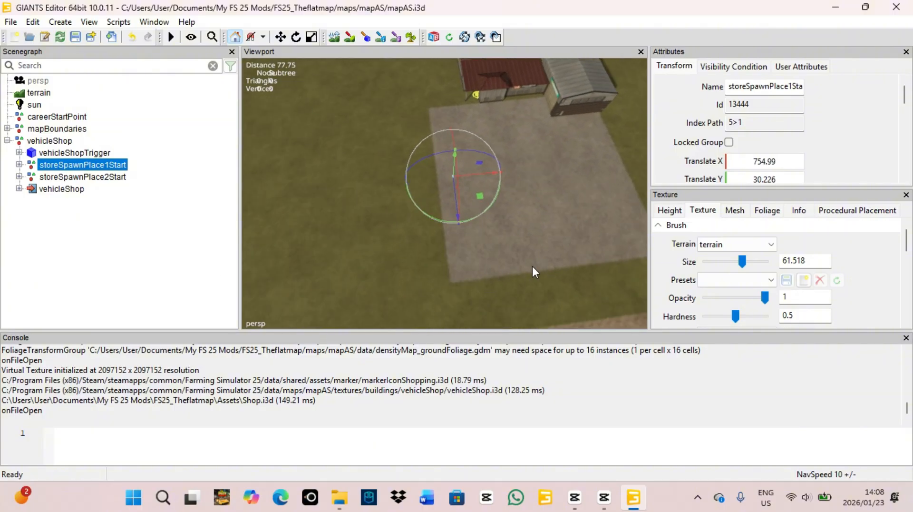
# Step: Place storeSpawnPlace2Start at the gravel patch's outer corner farthest from the shop with interactive placement and turn it square to the patch
pyautogui.click(97, 177)
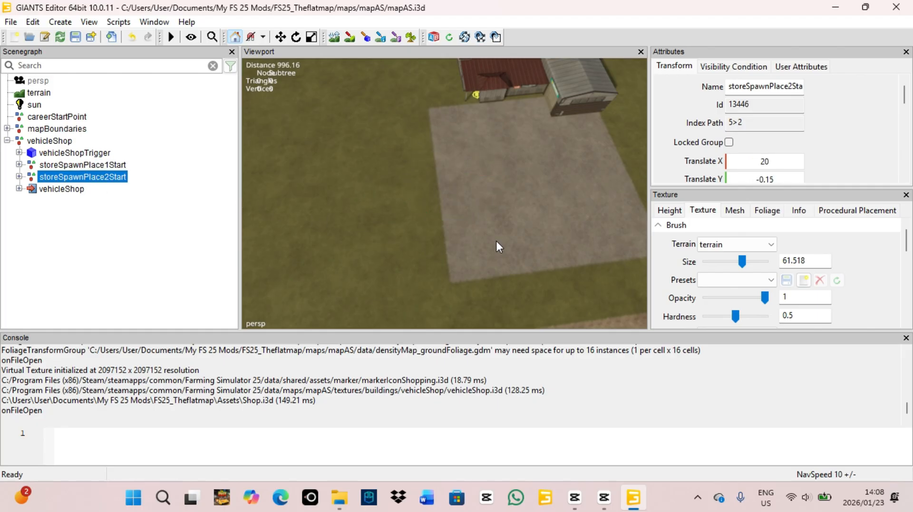
pyautogui.hotkey('ctrl', 'b')
pyautogui.click(475, 246)
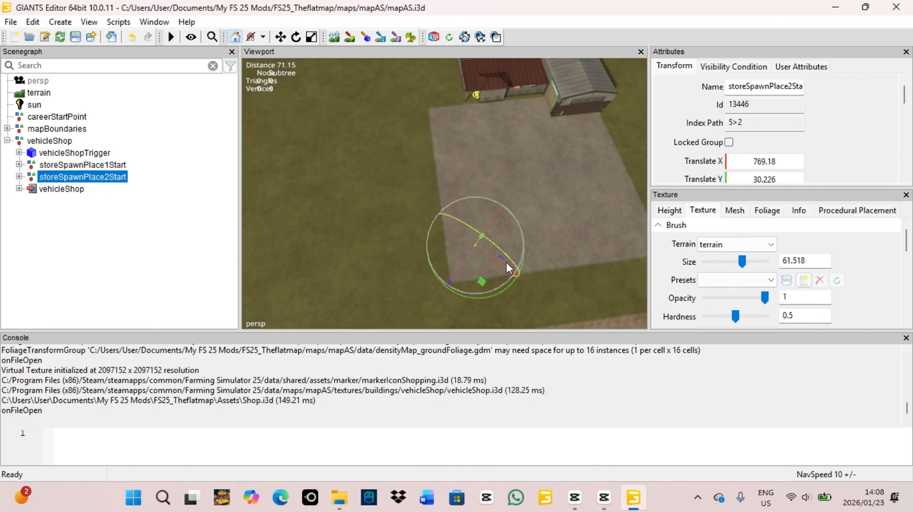
pyautogui.moveTo(488, 296); pyautogui.dragTo(533, 286)
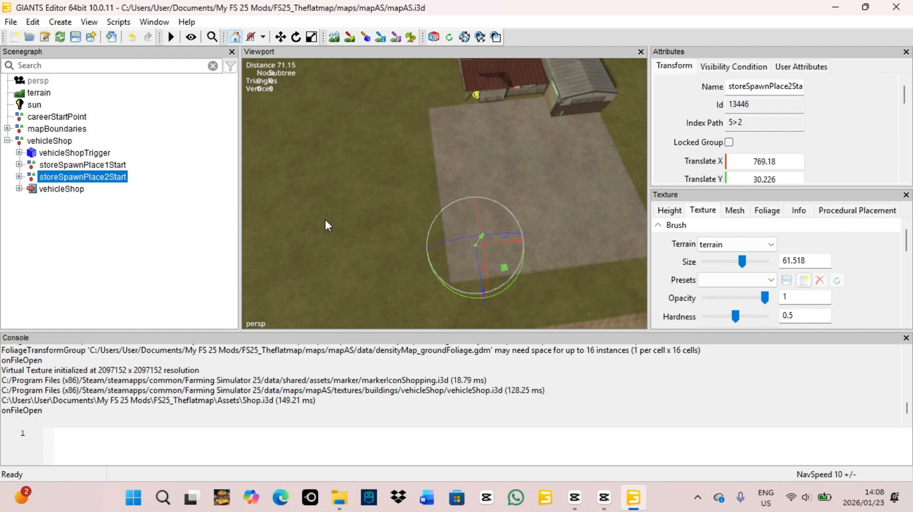
# Step: Compare the two store spawn places and examine storeSpawnPlace2Start's position on the gravel from several angles
pyautogui.click(81, 164)
pyautogui.click(91, 179)
pyautogui.rightClick(366, 264)
pyautogui.keyDown('alt'); pyautogui.moveTo(365, 264); pyautogui.dragTo(228, 139); pyautogui.keyUp('alt')
pyautogui.keyDown('alt'); pyautogui.moveTo(464, 265); pyautogui.dragTo(371, 283); pyautogui.keyUp('alt')
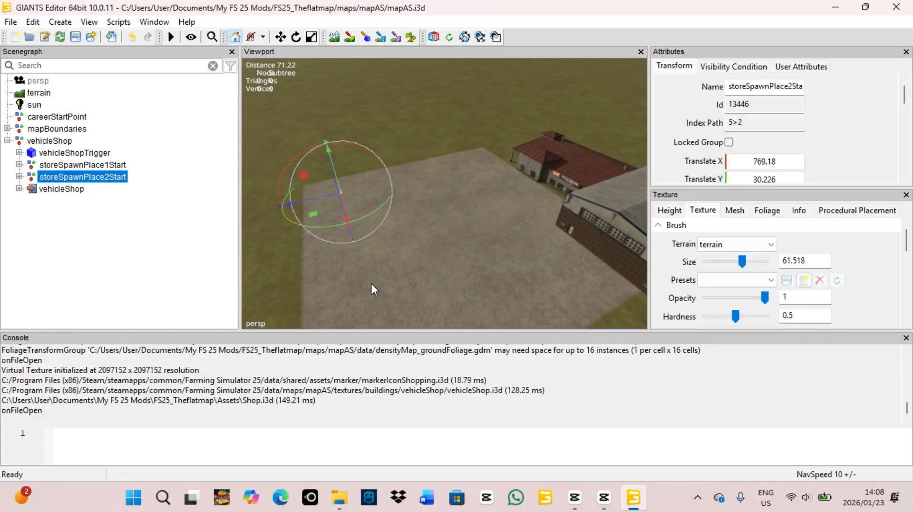
pyautogui.keyDown('alt'); pyautogui.moveTo(372, 284); pyautogui.dragTo(274, 240); pyautogui.keyUp('alt')
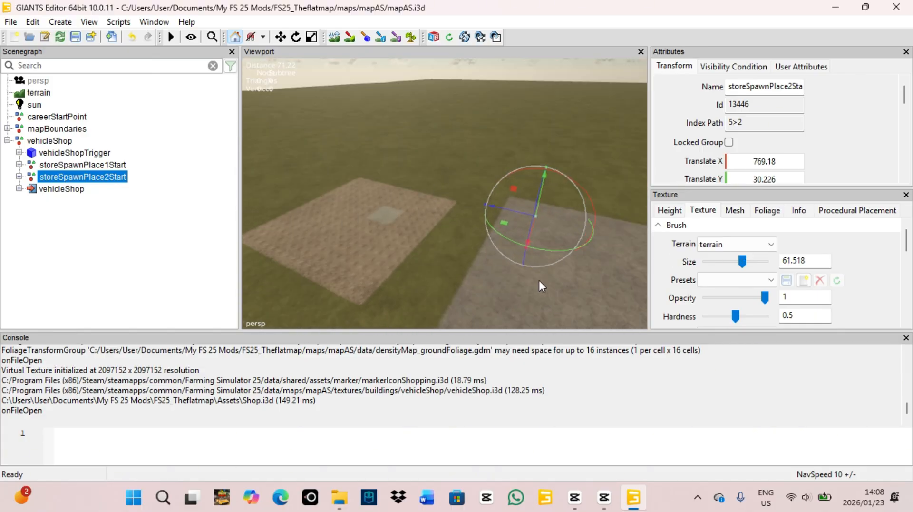
pyautogui.keyDown('alt'); pyautogui.moveTo(538, 281); pyautogui.dragTo(727, 287); pyautogui.keyUp('alt')
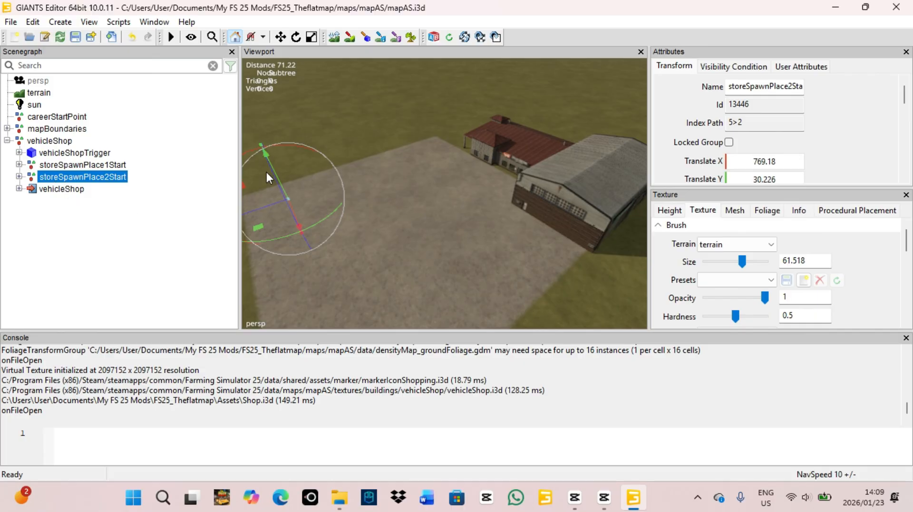
# Step: Close the map editor with the map changes saved and return to the FS25_Theflatmap folder in File Explorer
pyautogui.click(908, 11)
pyautogui.click(501, 248)
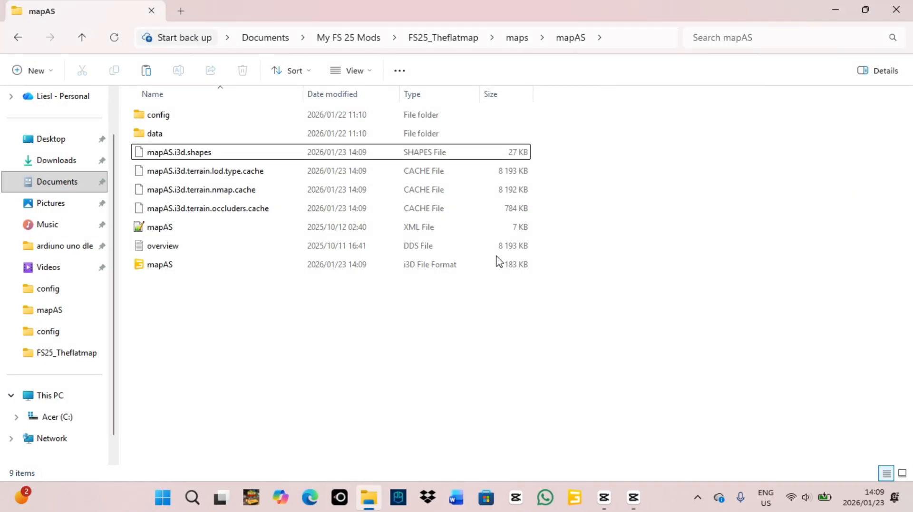
pyautogui.click(18, 38)
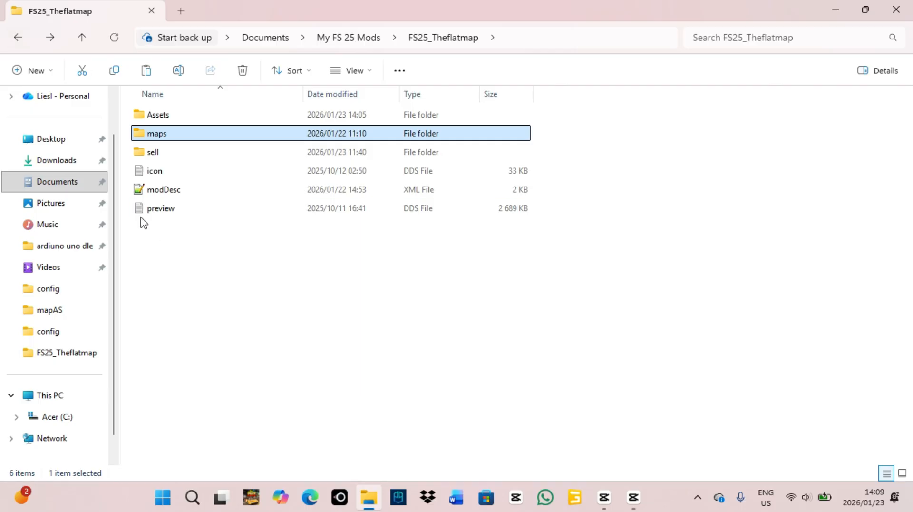
pyautogui.click(173, 118)
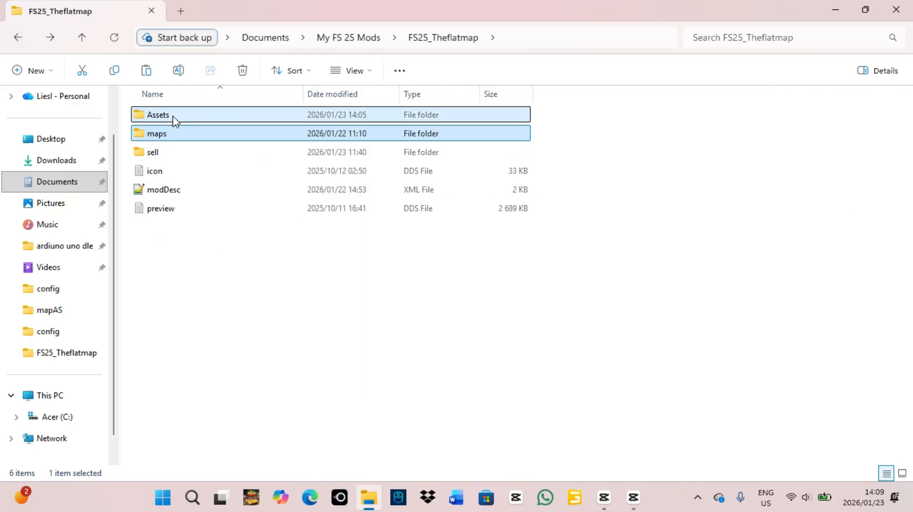
pyautogui.keyDown('shift'); pyautogui.click(177, 209); pyautogui.keyUp('shift')
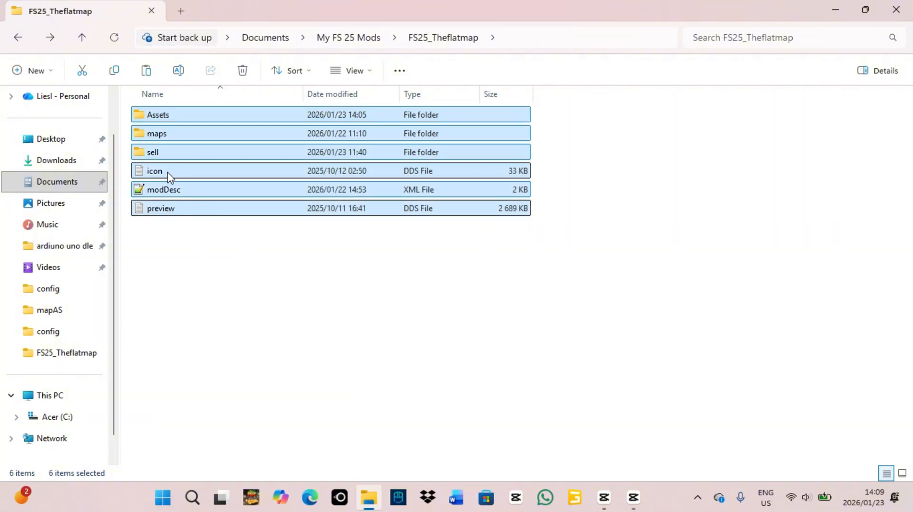
pyautogui.click(153, 230)
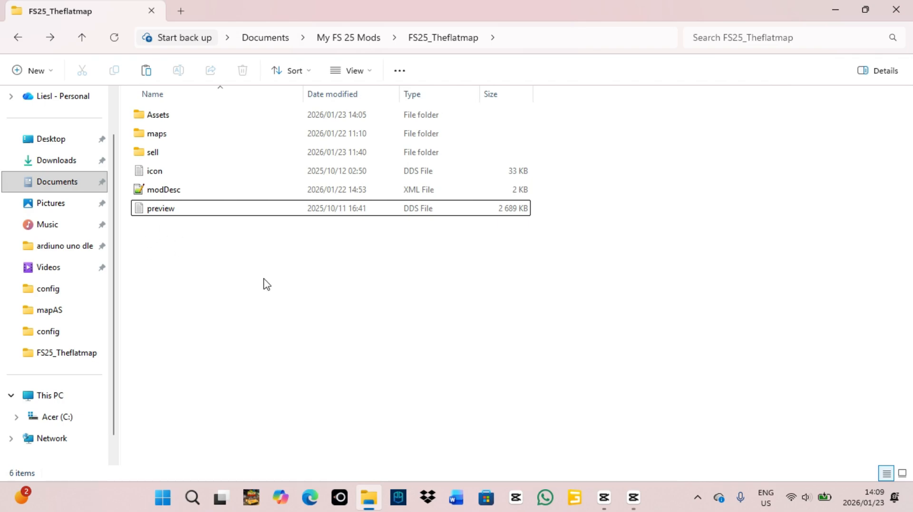
# Step: Compress everything in the FS25_Theflatmap folder, from Assets to preview, into a ZIP file named s
pyautogui.click(177, 115)
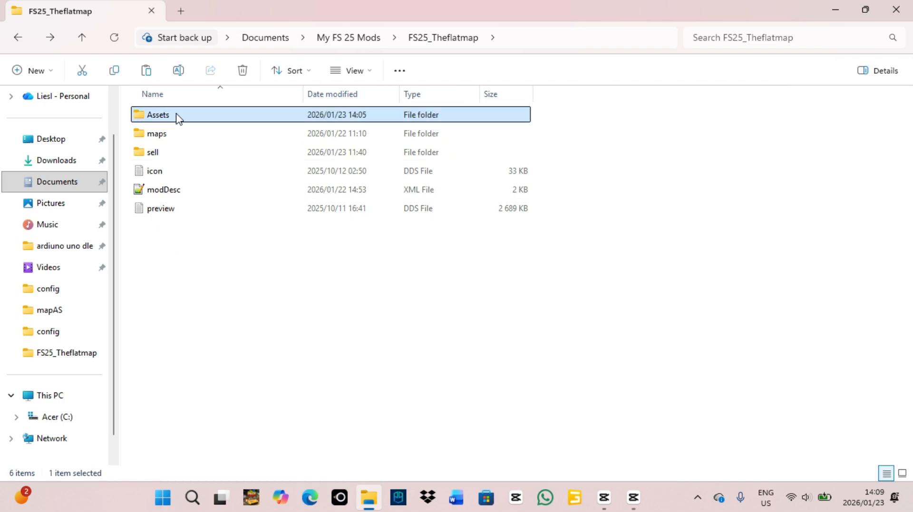
pyautogui.keyDown('shift'); pyautogui.click(171, 210); pyautogui.keyUp('shift')
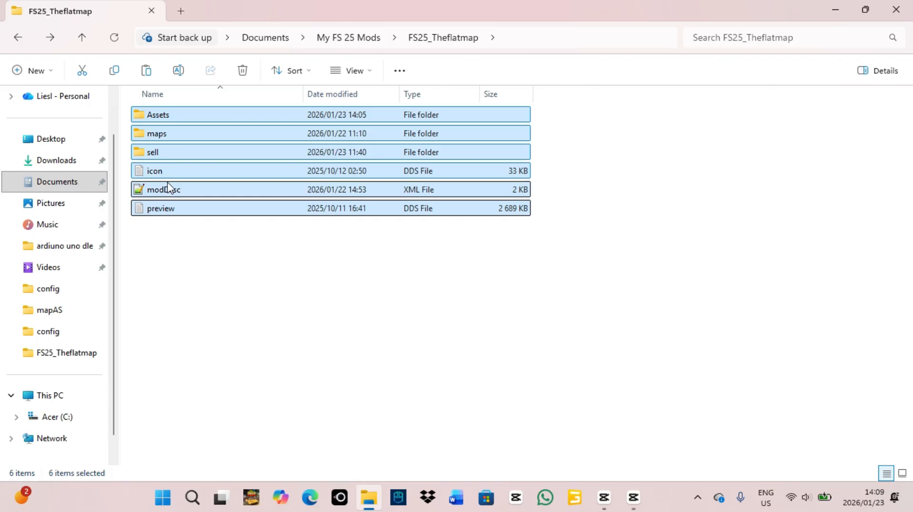
pyautogui.rightClick(171, 188)
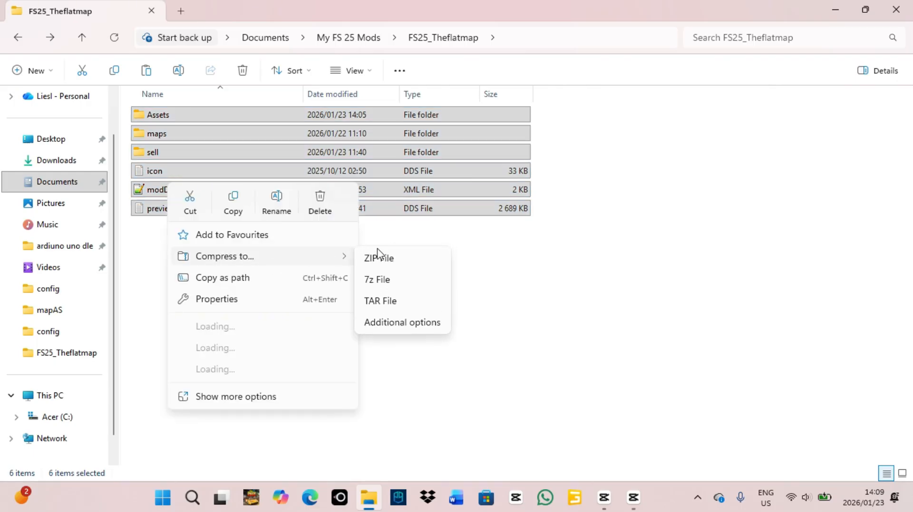
pyautogui.moveTo(322, 257)
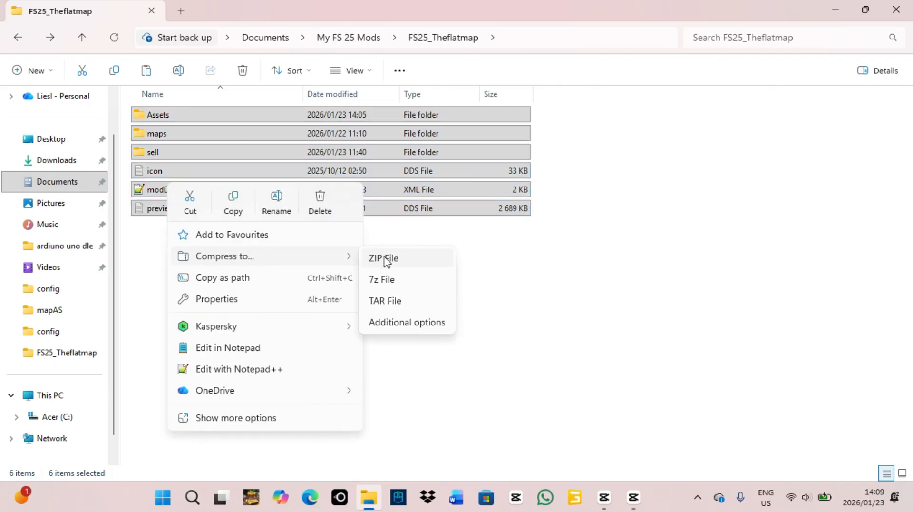
pyautogui.click(410, 261)
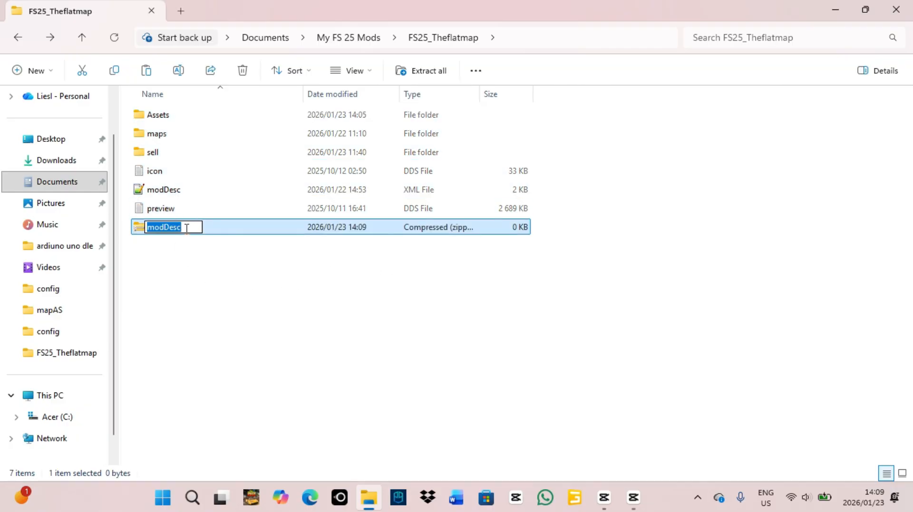
pyautogui.write('s')
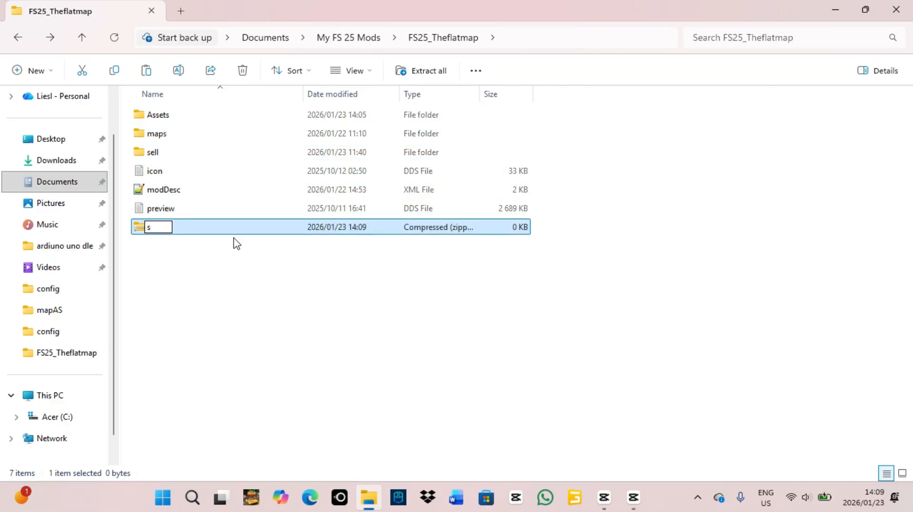
pyautogui.press('Return')
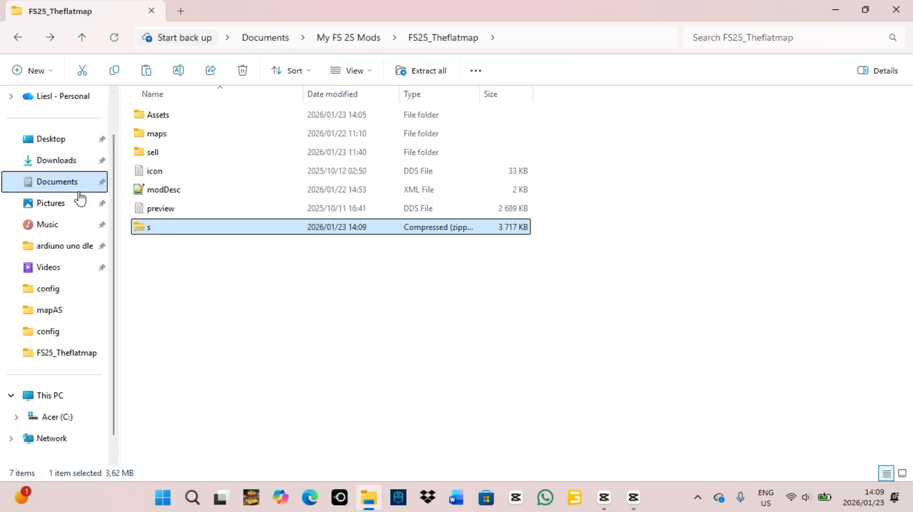
# Step: Open the mods folder of FarmingSimulator2025 inside My Games in Documents
pyautogui.click(64, 190)
pyautogui.doubleClick(182, 415)
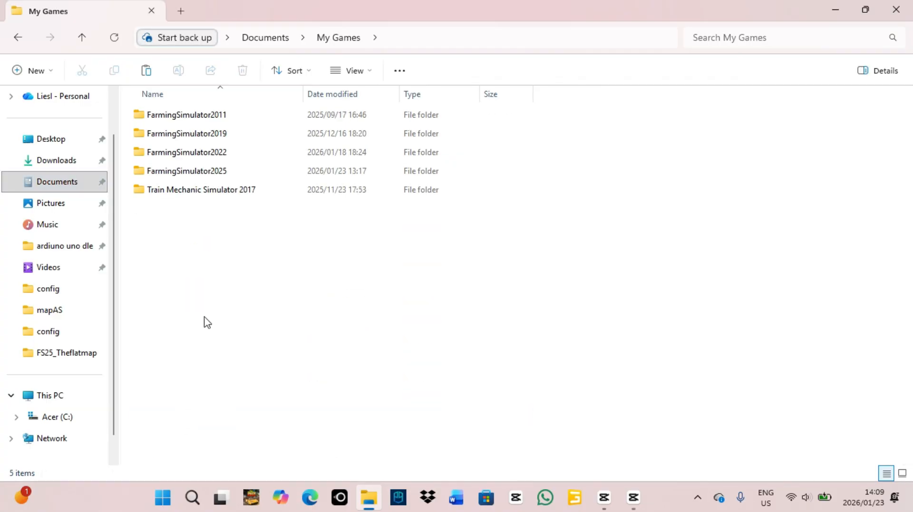
pyautogui.doubleClick(216, 181)
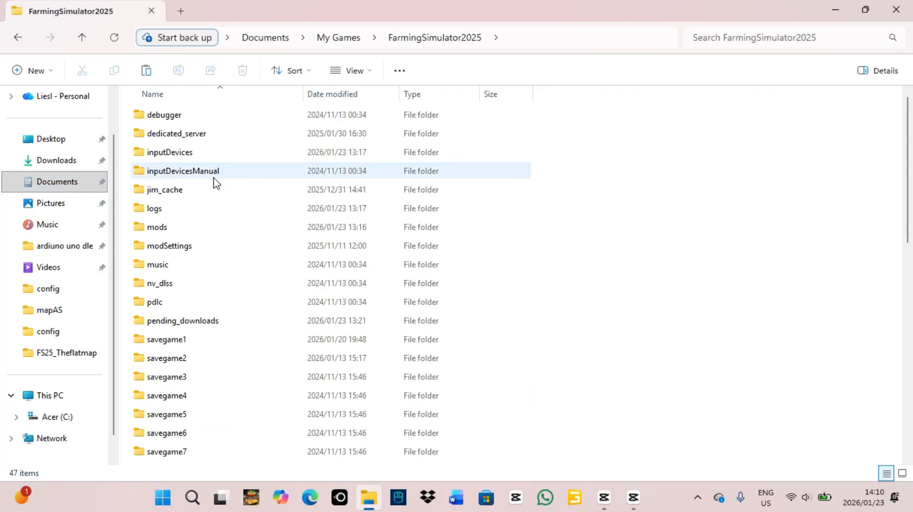
pyautogui.doubleClick(161, 227)
# Step: Delete the q archive from the mods folder, paste the s archive in, and close File Explorer
pyautogui.scroll(-15, 204, 266)
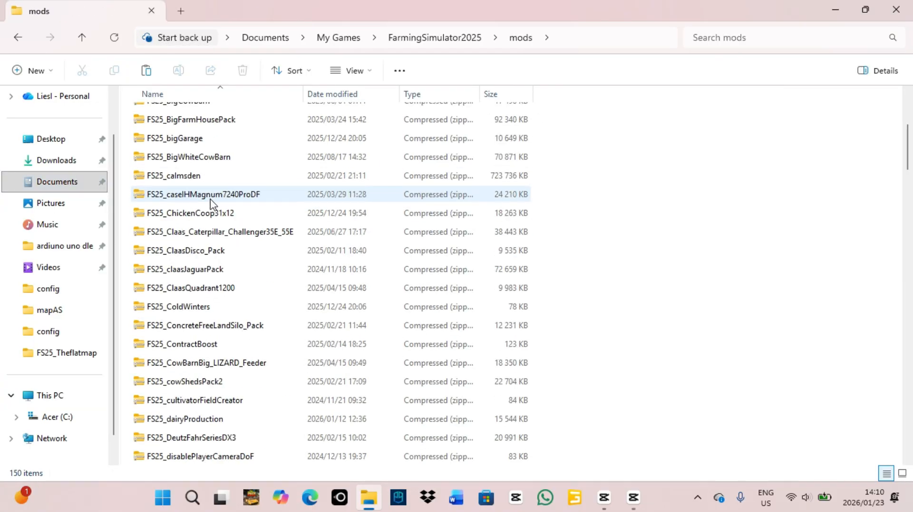
pyautogui.scroll(-20, 198, 333)
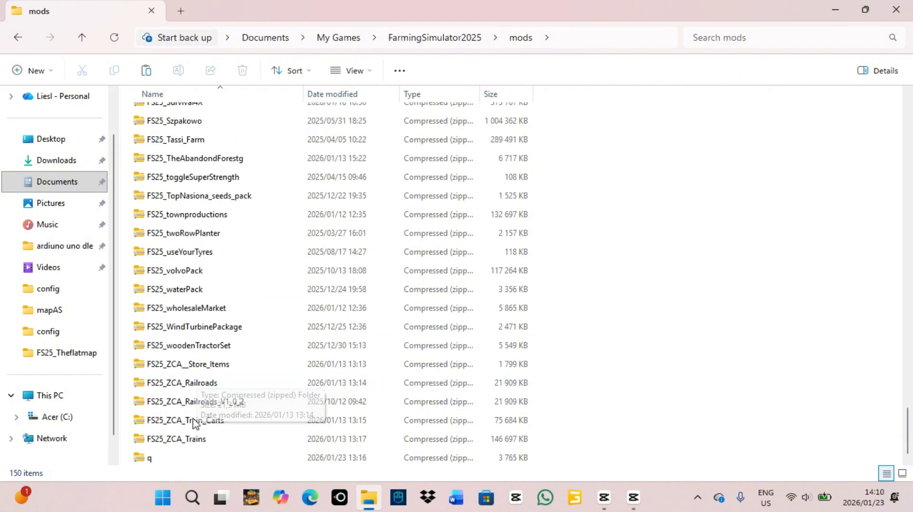
pyautogui.click(151, 458)
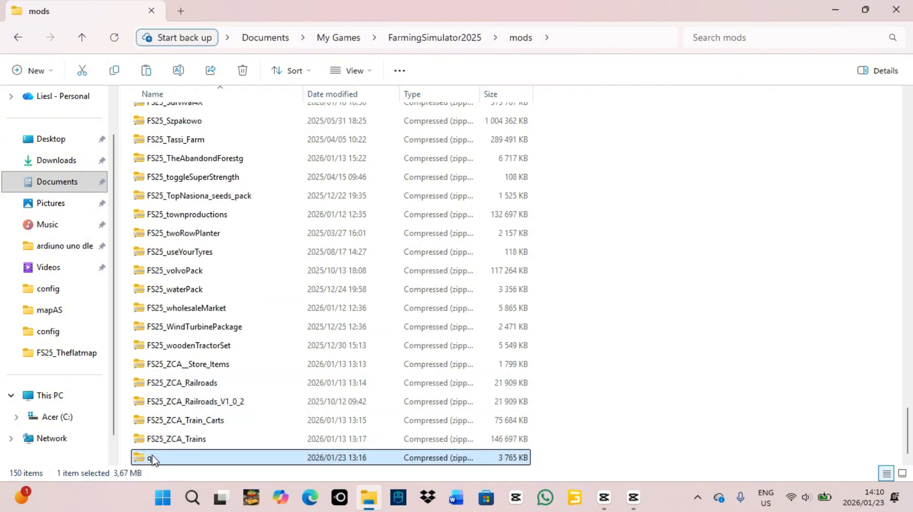
pyautogui.click(244, 69)
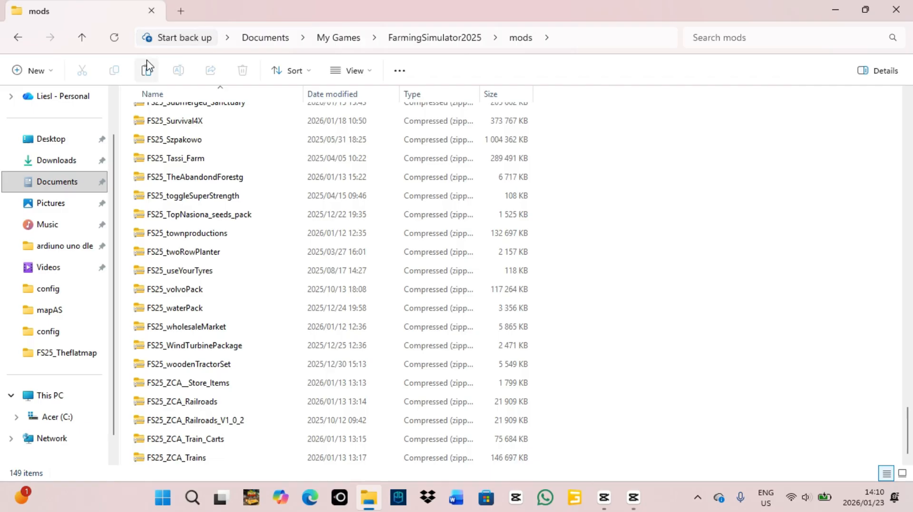
pyautogui.click(146, 70)
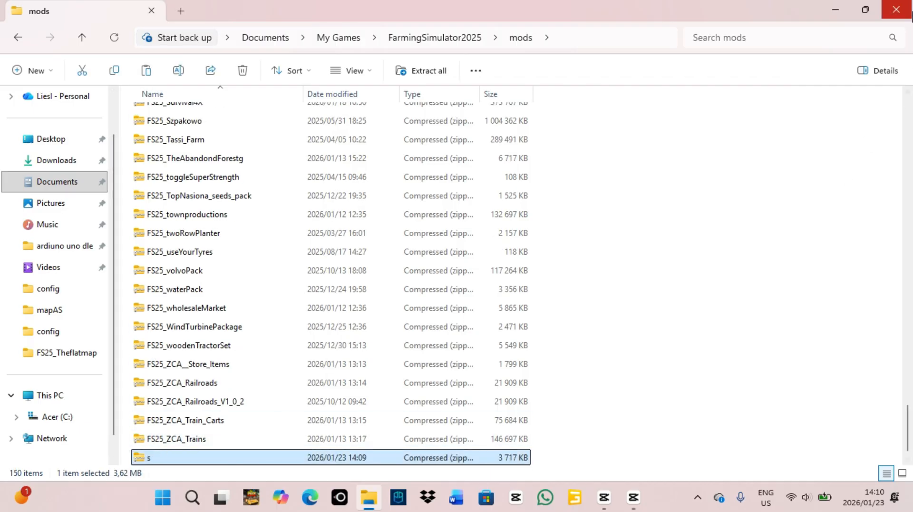
pyautogui.click(896, 9)
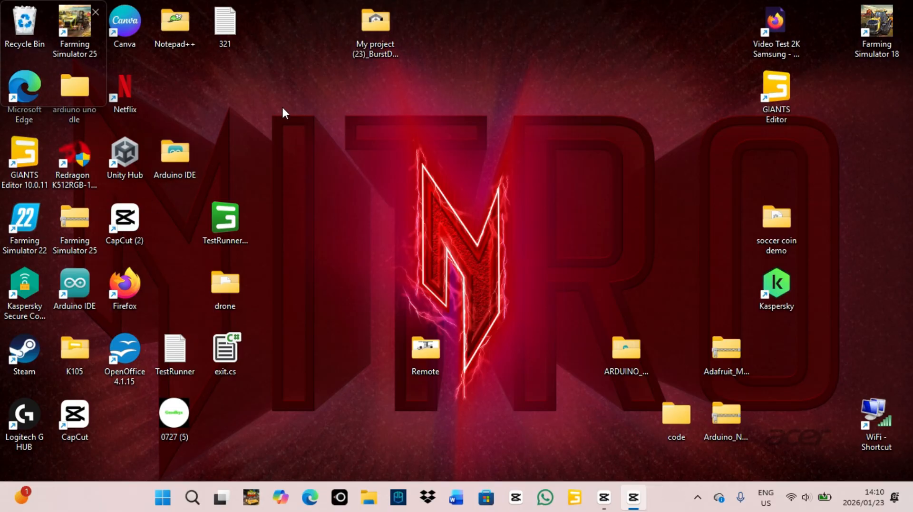
# Step: Launch Farming Simulator 25 from Steam, allow the GIANTS Launcher to make changes, and switch to the game
pyautogui.doubleClick(24, 352)
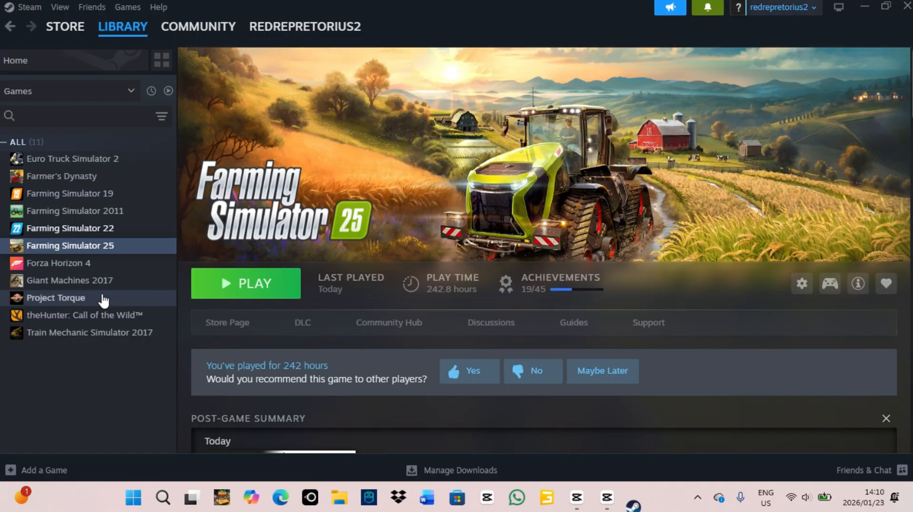
pyautogui.click(256, 284)
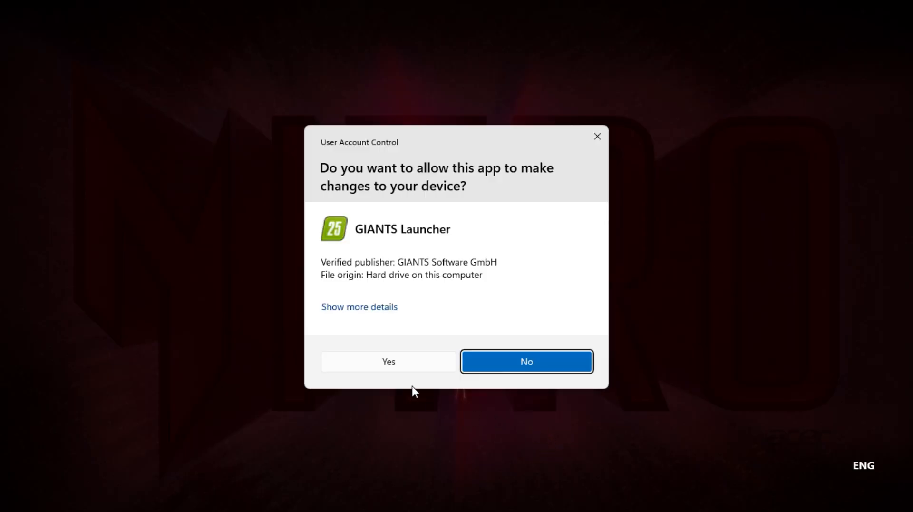
pyautogui.click(400, 366)
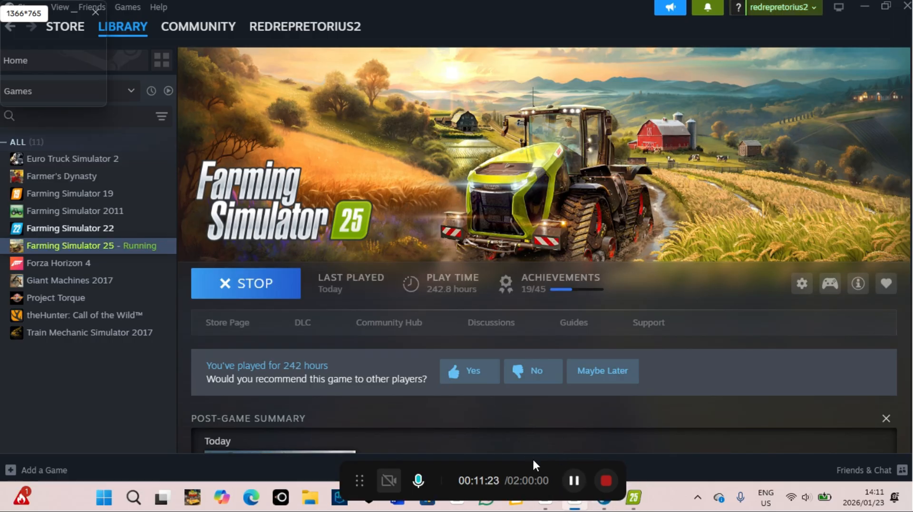
pyautogui.click(635, 498)
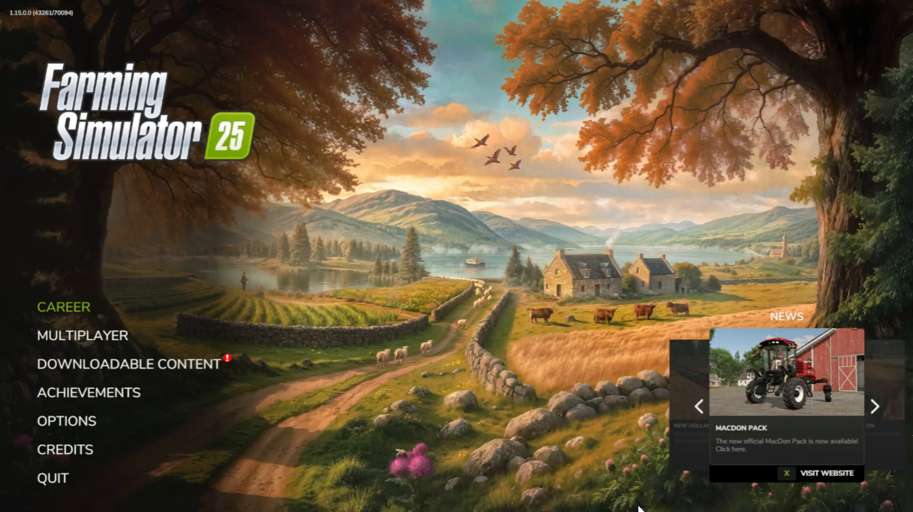
# Step: Start a new career in empty slot 2 on The Flat Map with all mods selected, skipping the mod updates
pyautogui.click(82, 304)
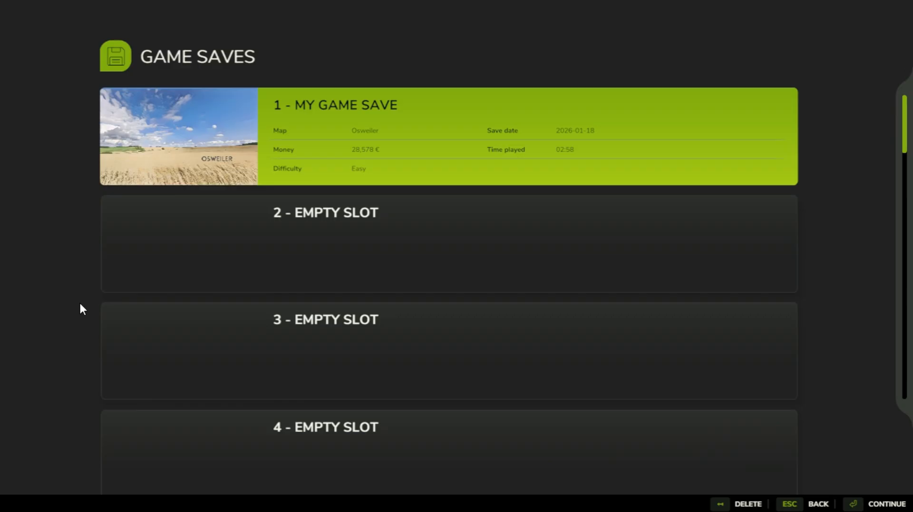
pyautogui.click(274, 238)
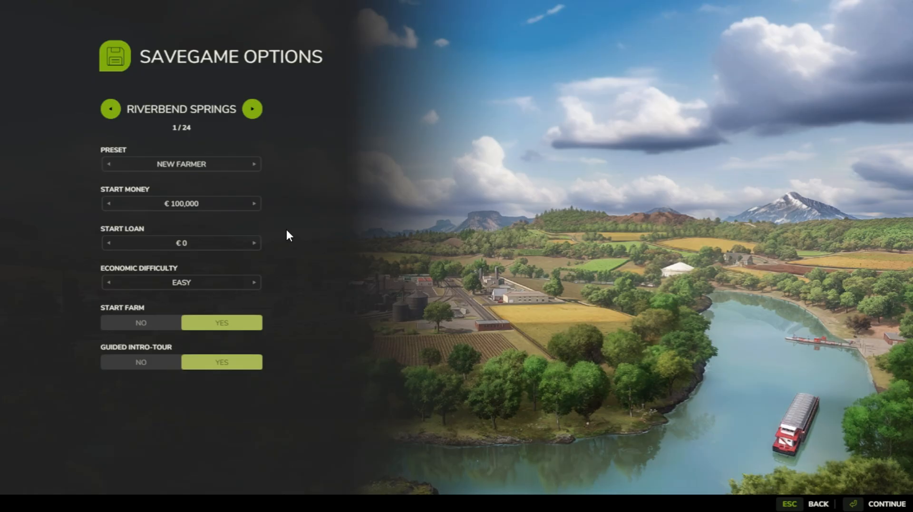
pyautogui.click(110, 109)
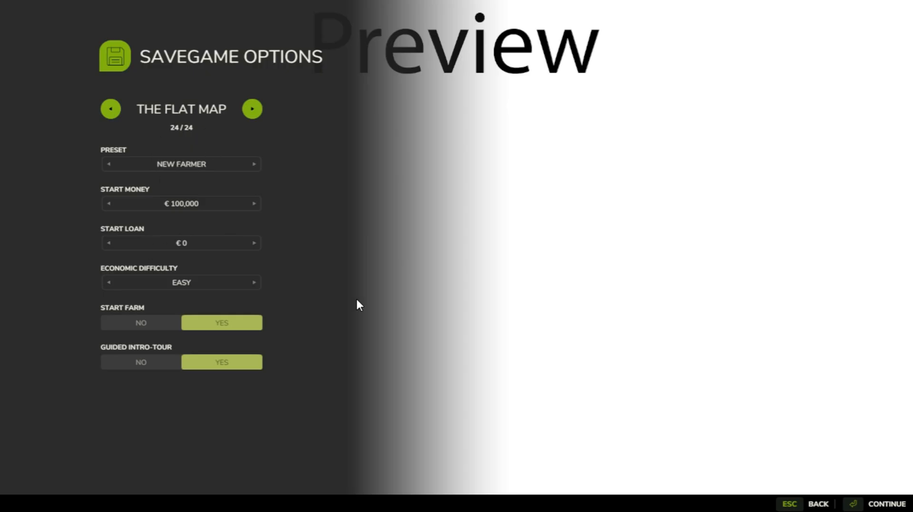
pyautogui.click(876, 508)
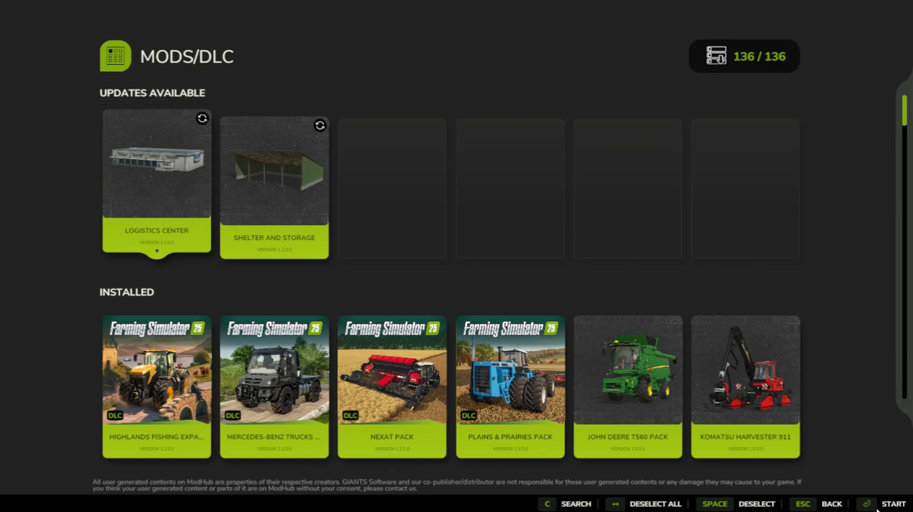
pyautogui.click(875, 508)
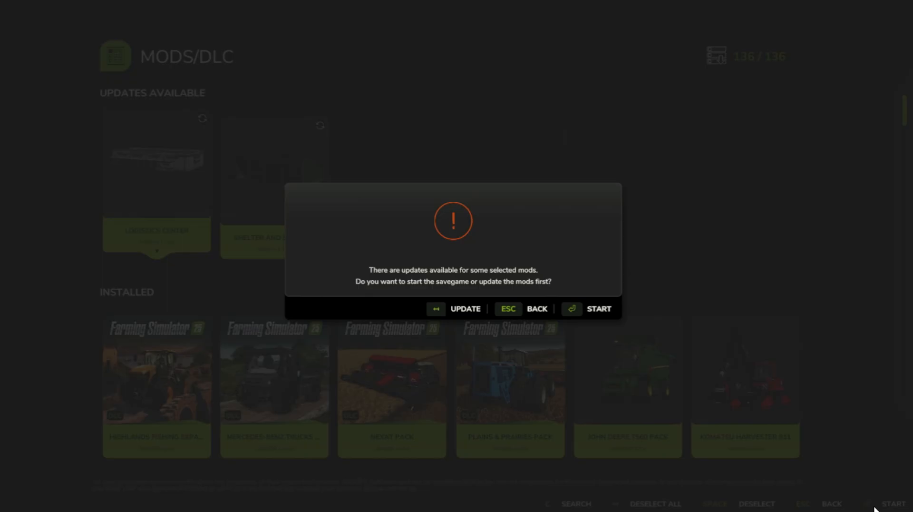
pyautogui.click(580, 308)
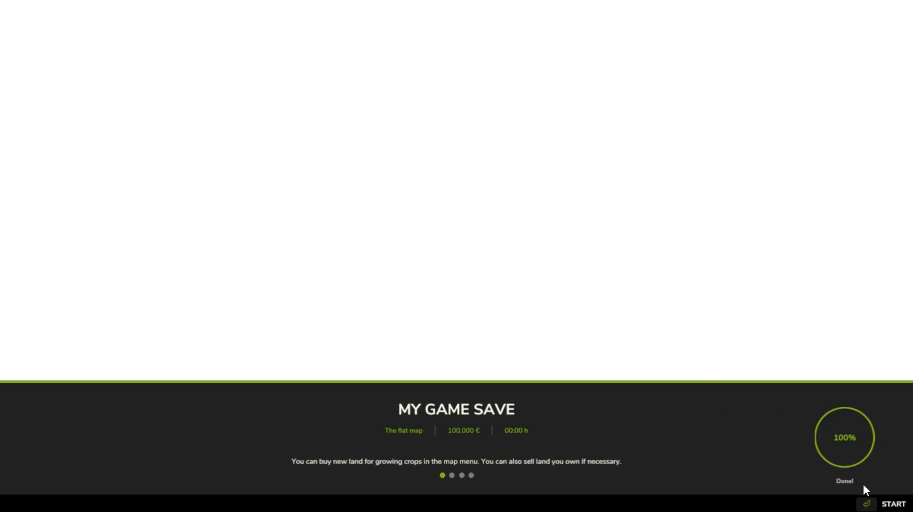
# Step: Enter the loaded game on the flat map with the default character
pyautogui.click(867, 506)
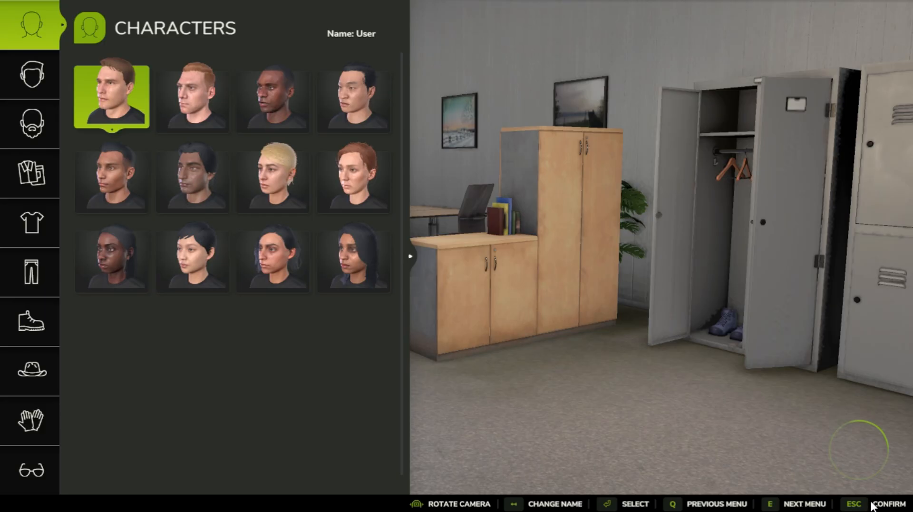
pyautogui.click(866, 507)
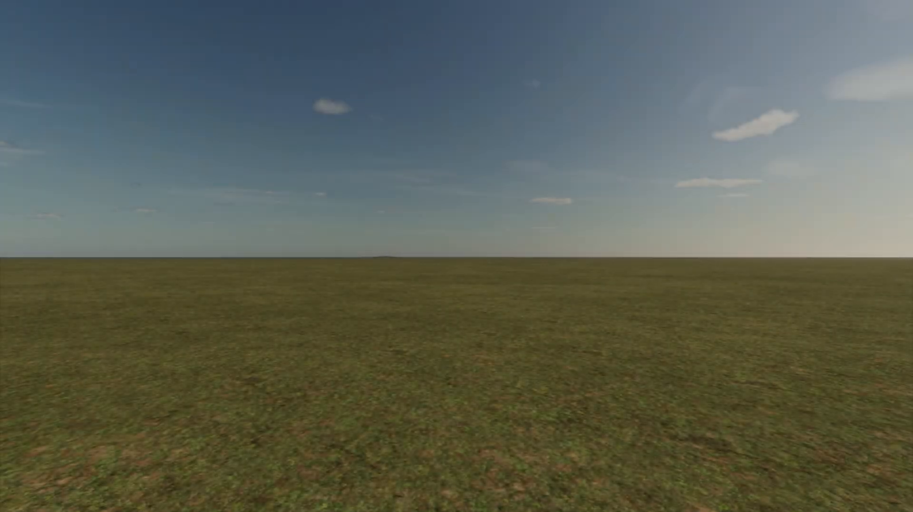
pyautogui.press('Return')
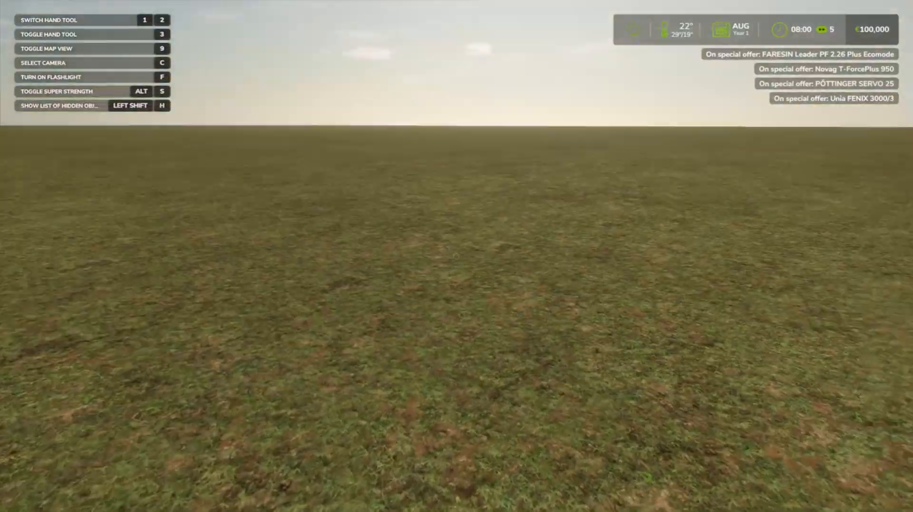
# Step: Find the purple marker beside the Inner Map lettering on the in-game map and travel to it
pyautogui.press('Escape')
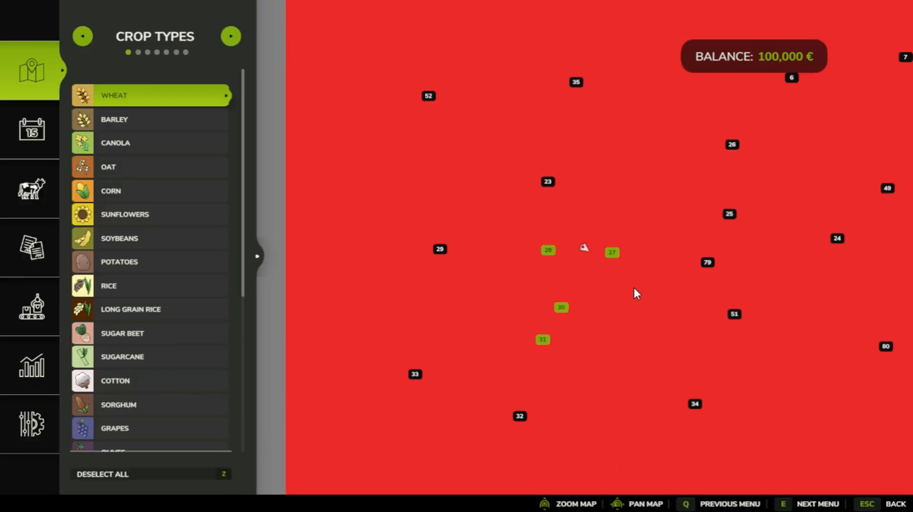
pyautogui.moveTo(635, 288); pyautogui.dragTo(398, 418)
pyautogui.scroll(-5, 431, 375)
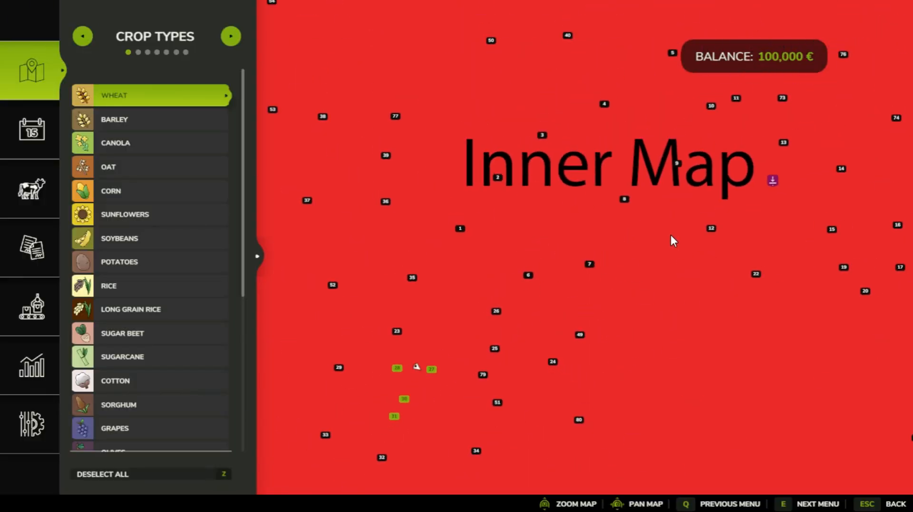
pyautogui.moveTo(673, 240); pyautogui.dragTo(391, 346)
pyautogui.scroll(-2, 391, 347)
pyautogui.scroll(4, 469, 302)
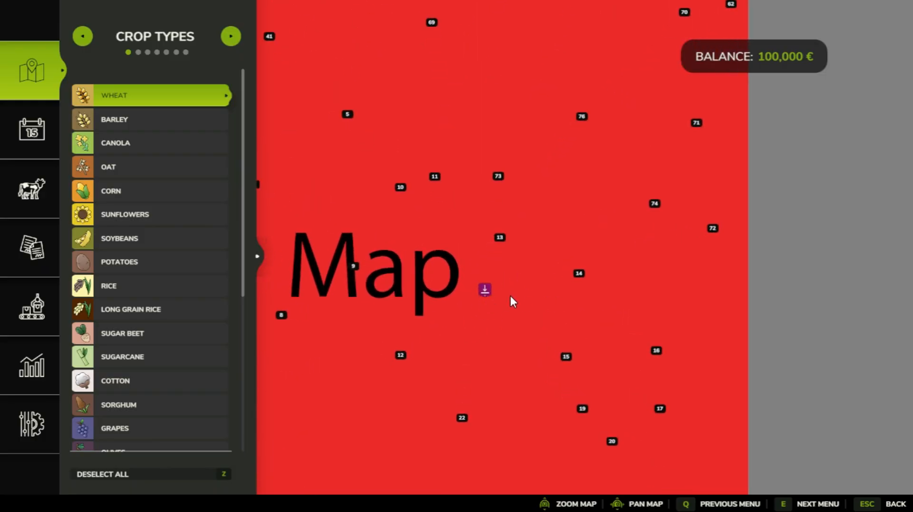
pyautogui.click(485, 289)
pyautogui.click(499, 270)
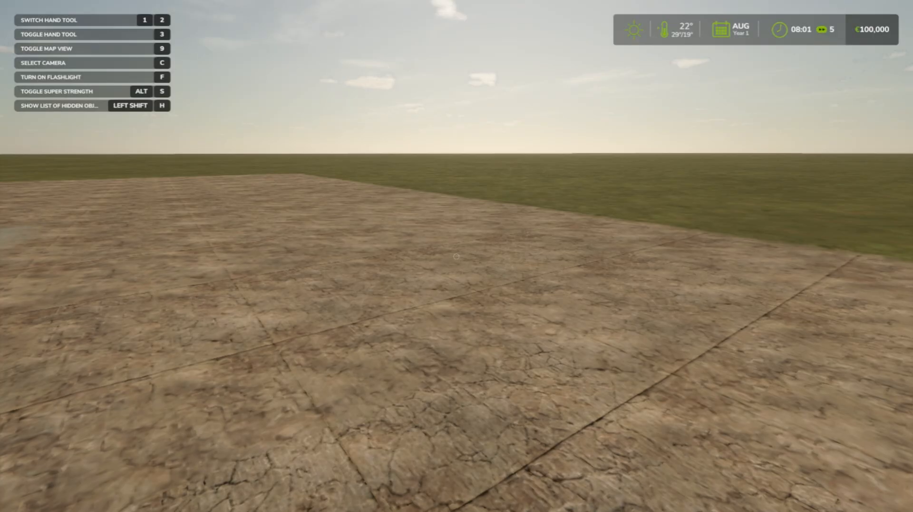
# Step: Walk across the grass and gravel lot to the Yeollyo Tractors building
pyautogui.press('w')
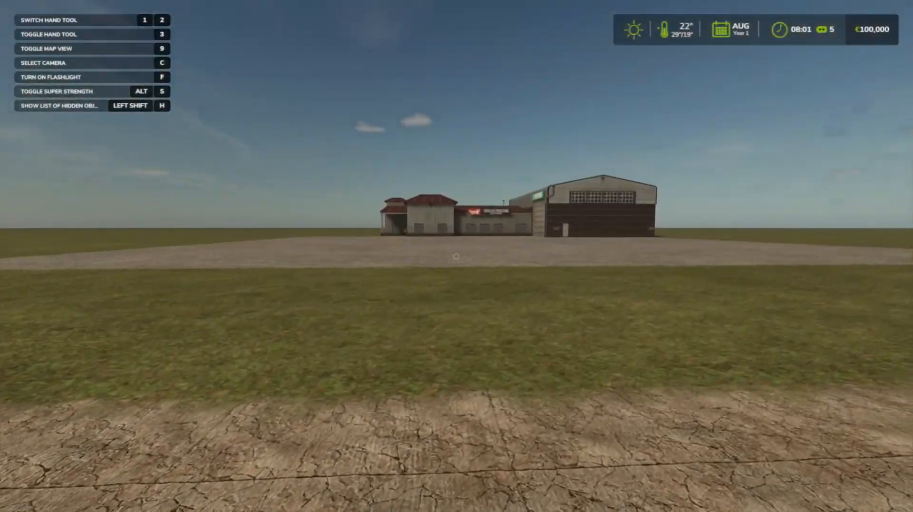
pyautogui.press('w')
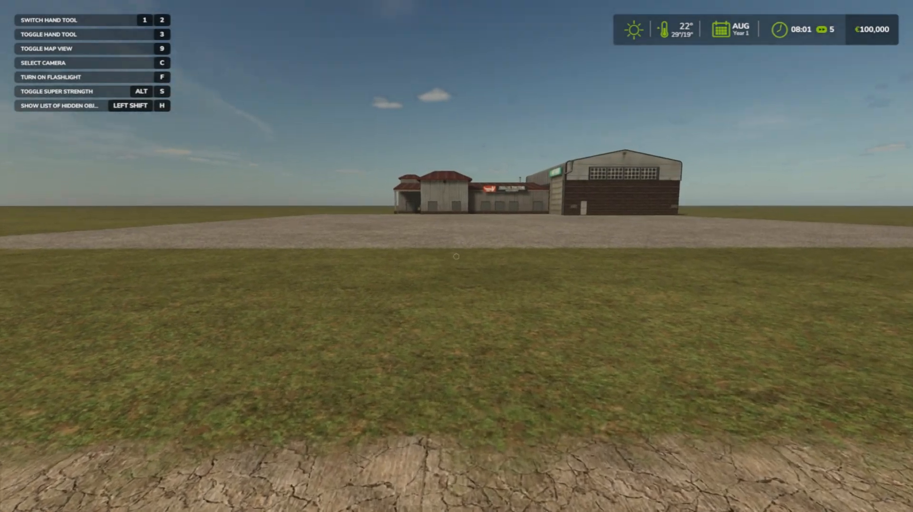
pyautogui.press('w')
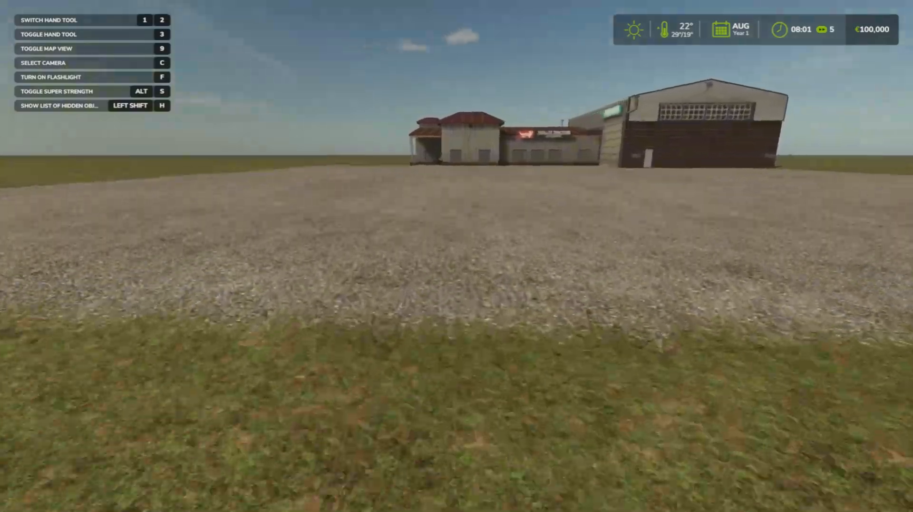
pyautogui.press('w')
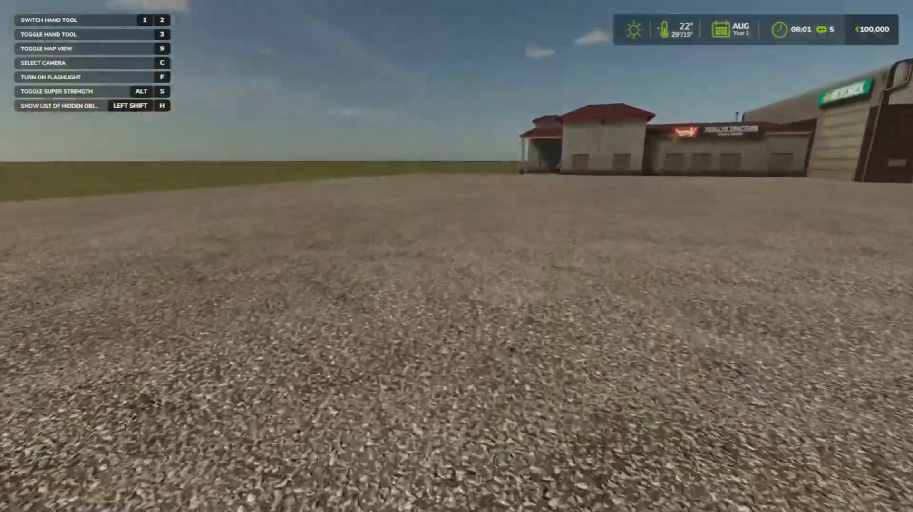
pyautogui.press('w')
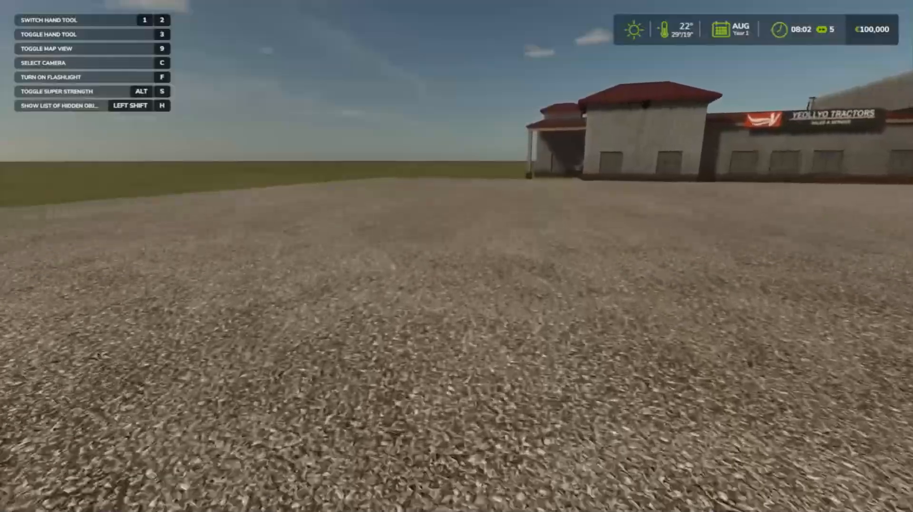
pyautogui.press('w')
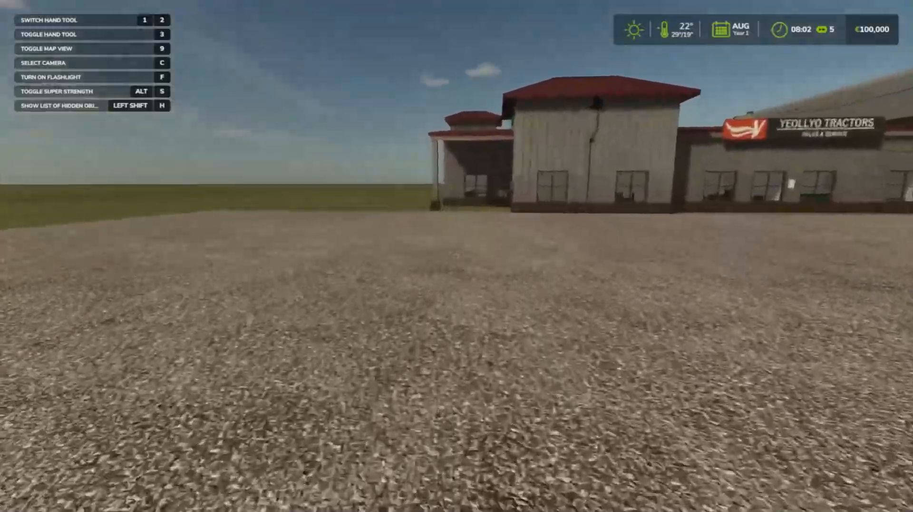
pyautogui.press('w')
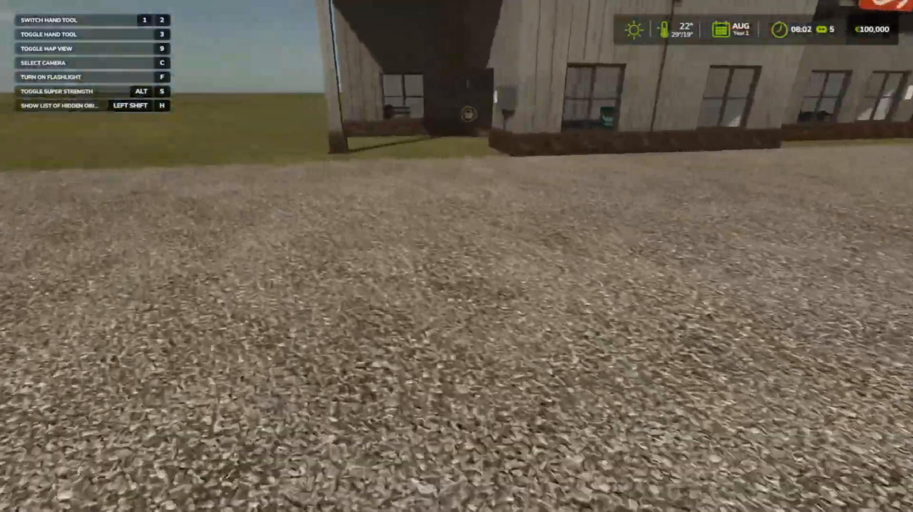
# Step: Go around the porch column to the basket marker at the vehicle shop's entrance door
pyautogui.press('w')
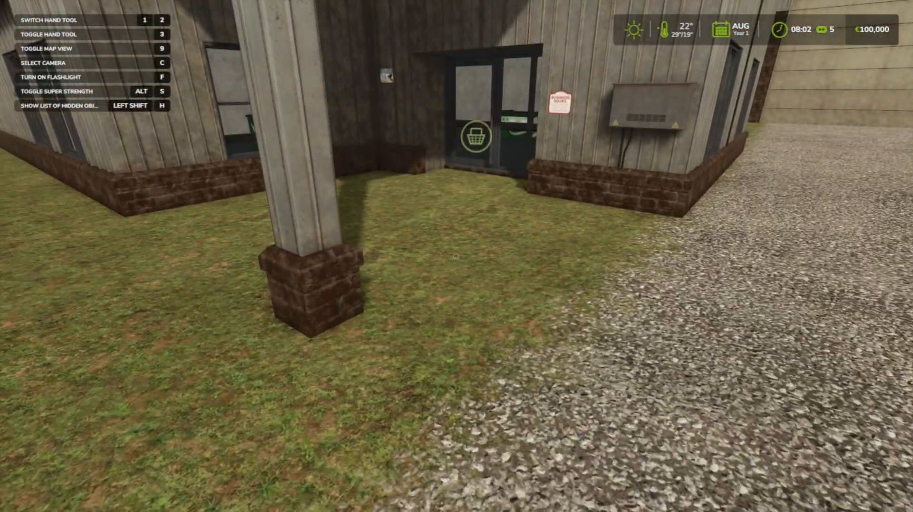
pyautogui.press('w')
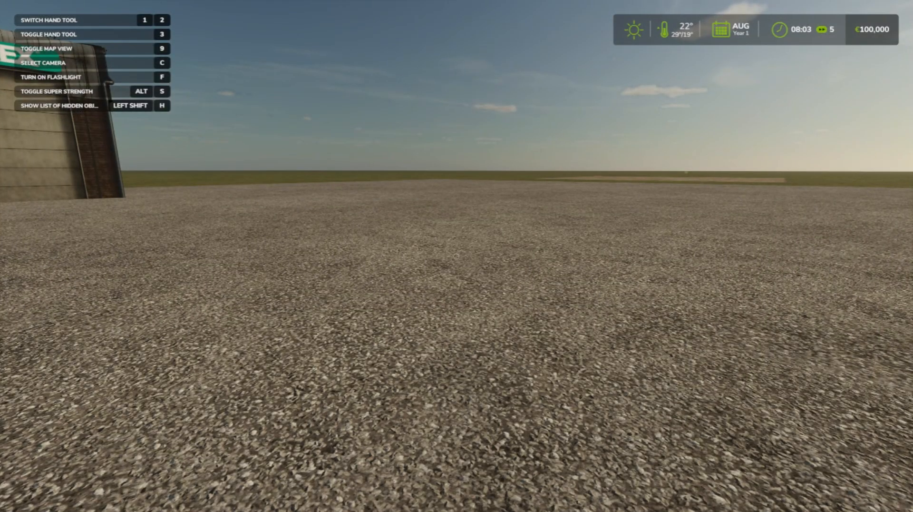
pyautogui.press('w')
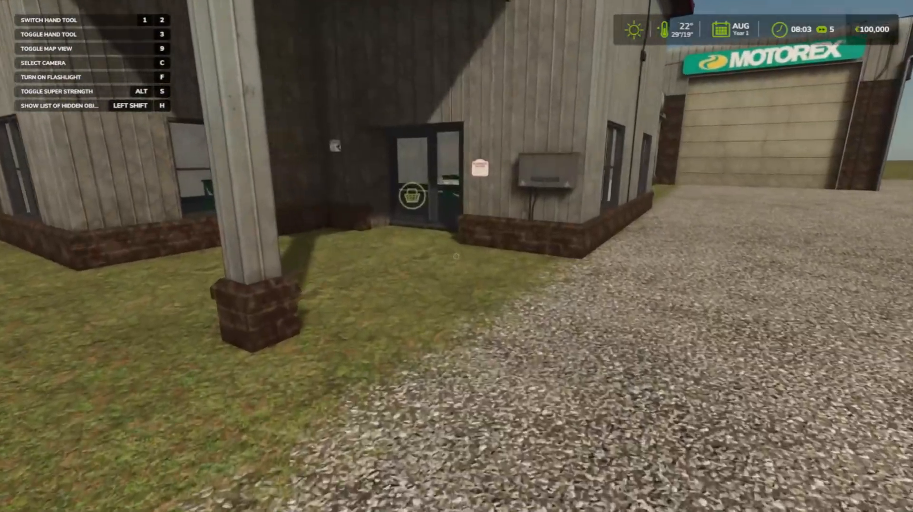
pyautogui.press('w')
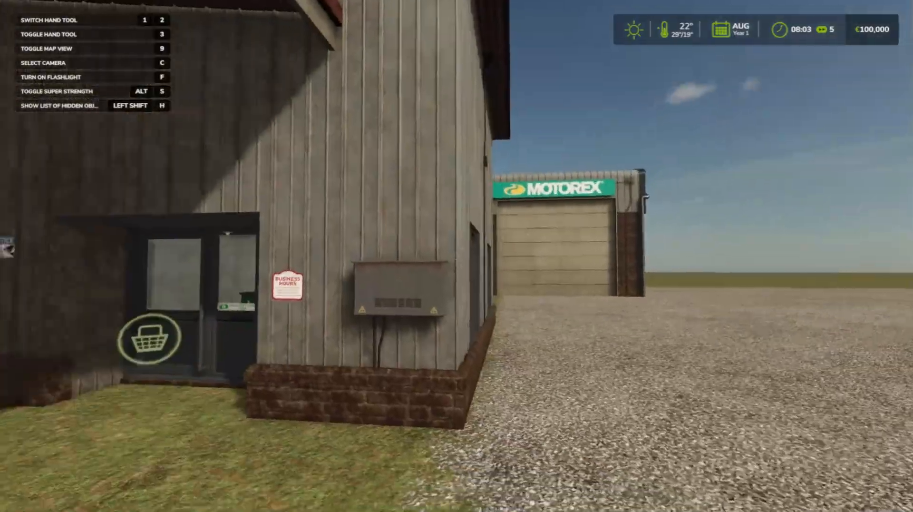
pyautogui.press('w')
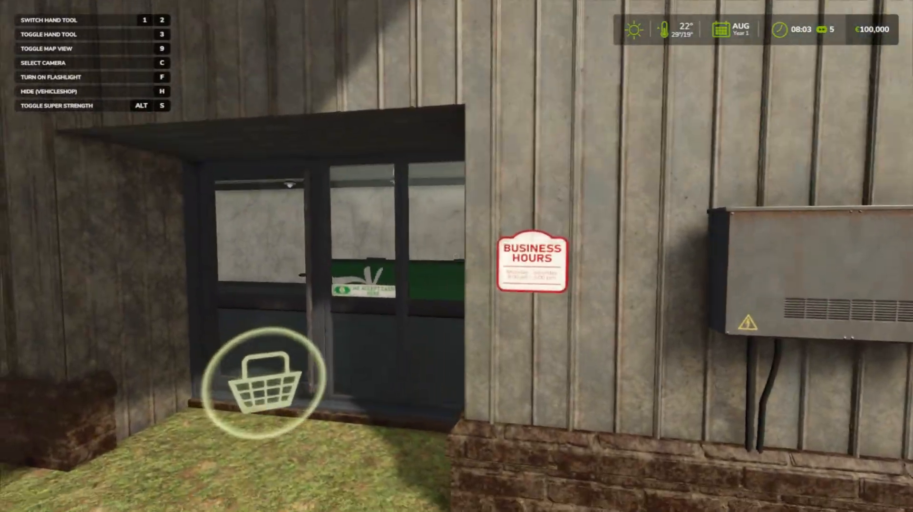
pyautogui.press('w')
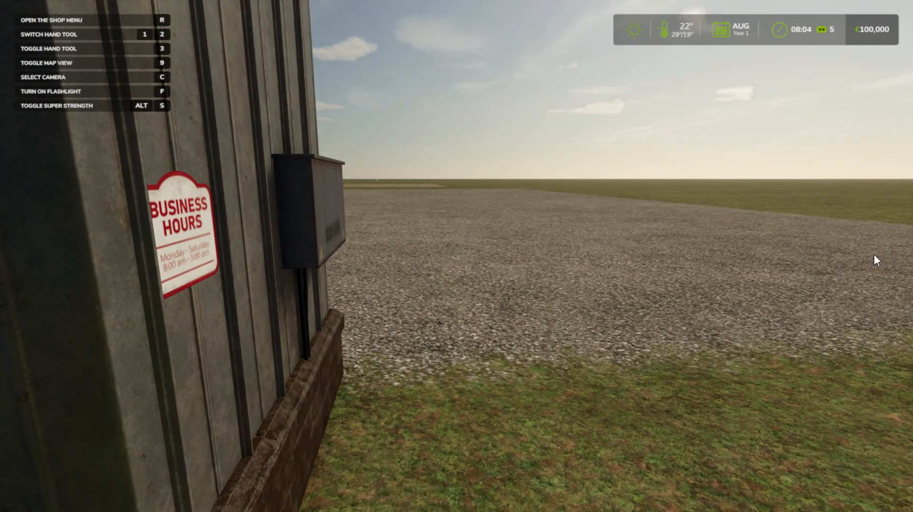
# Step: Open the shop menu, look through the vehicle categories and small tractors, and return to the game
pyautogui.press('r')
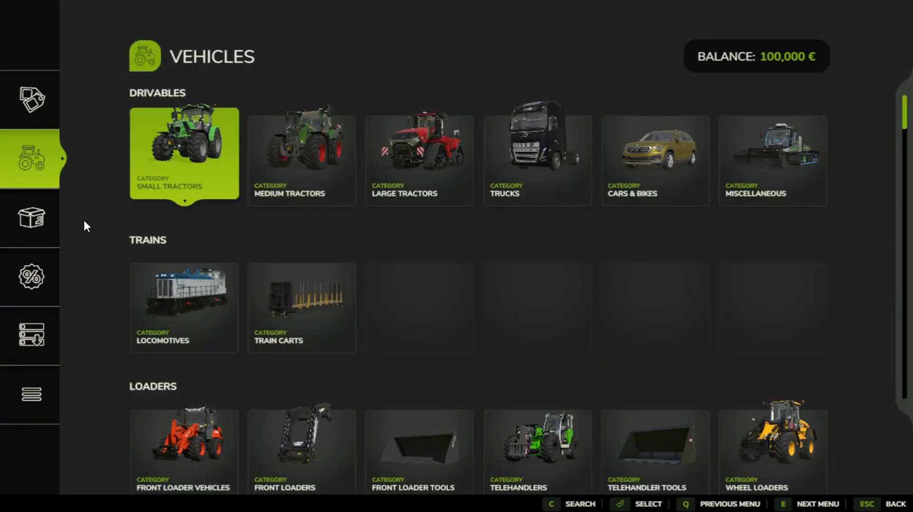
pyautogui.scroll(-5, 523, 252)
pyautogui.scroll(5, 525, 250)
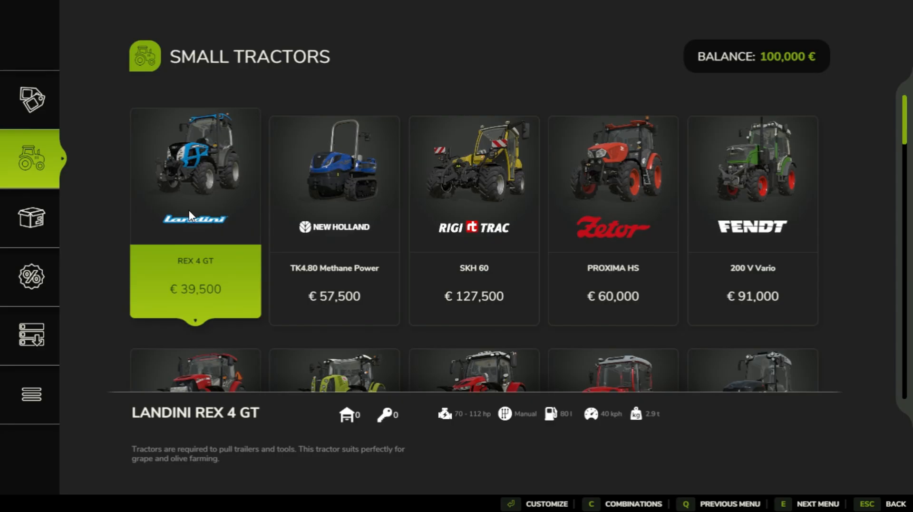
pyautogui.press('Escape')
pyautogui.press('Escape')
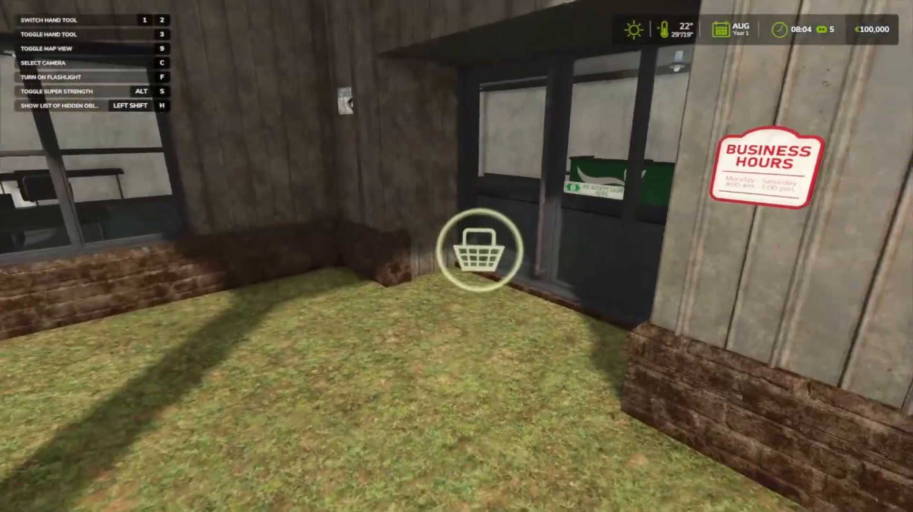
# Step: Reopen the shop from its basket marker and bring up the Massey Ferguson MF 5700 S configuration among the small tractors
pyautogui.press('w')
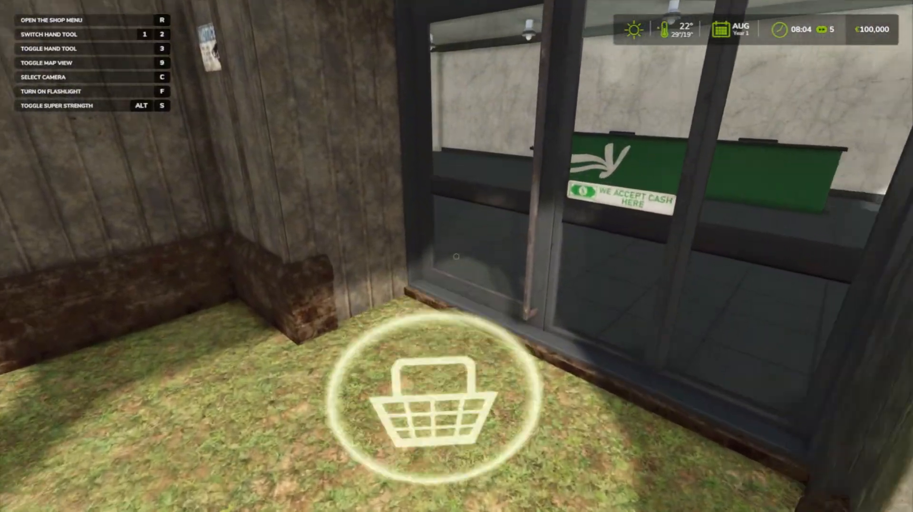
pyautogui.press('r')
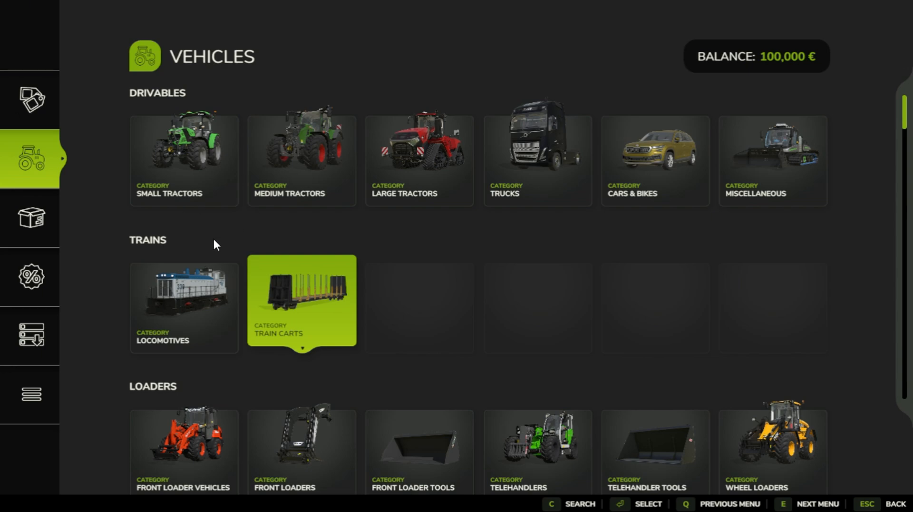
pyautogui.click(162, 183)
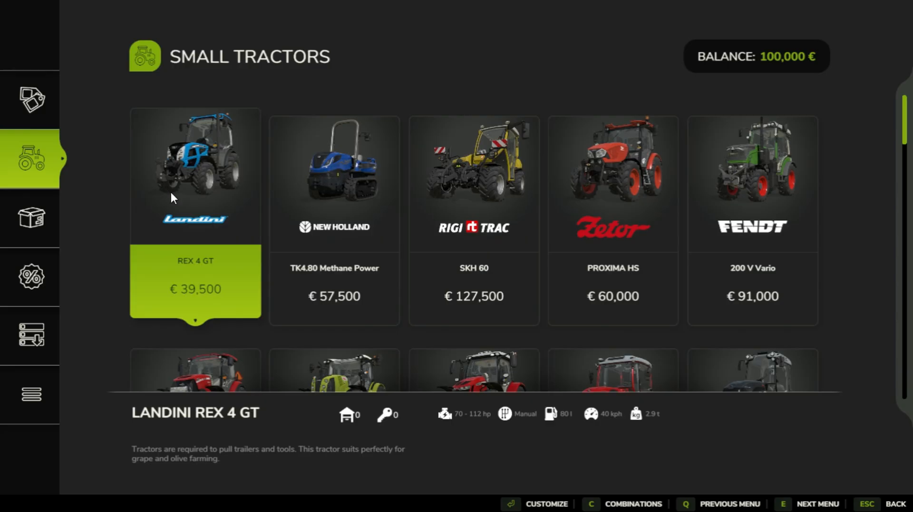
pyautogui.scroll(-2, 242, 259)
pyautogui.scroll(1, 403, 255)
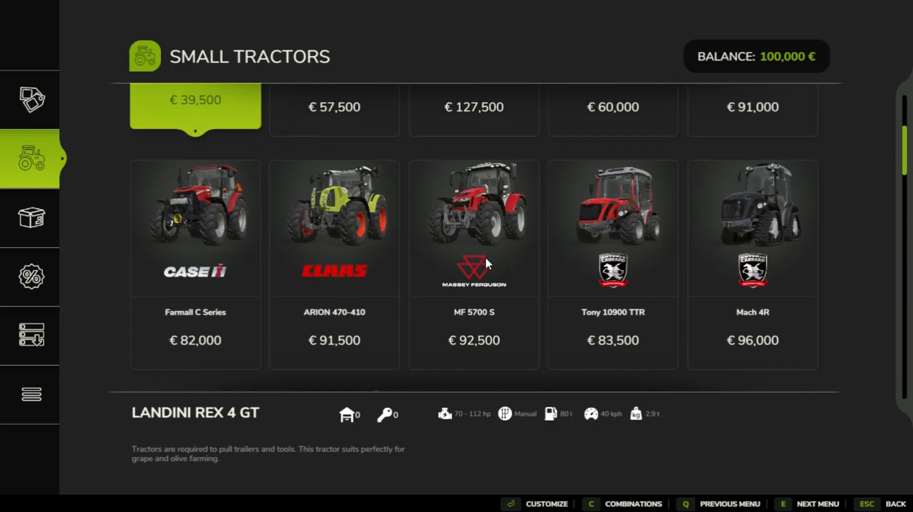
pyautogui.click(520, 234)
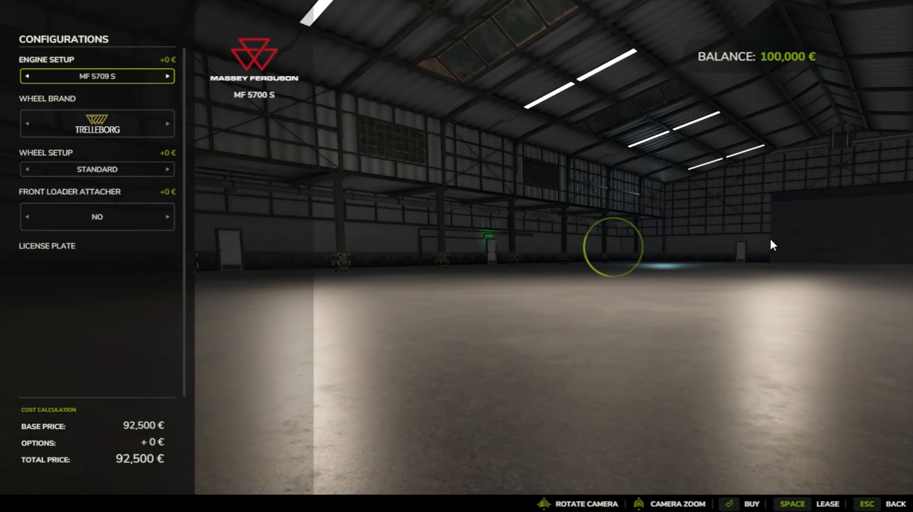
pyautogui.scroll(4, 618, 230)
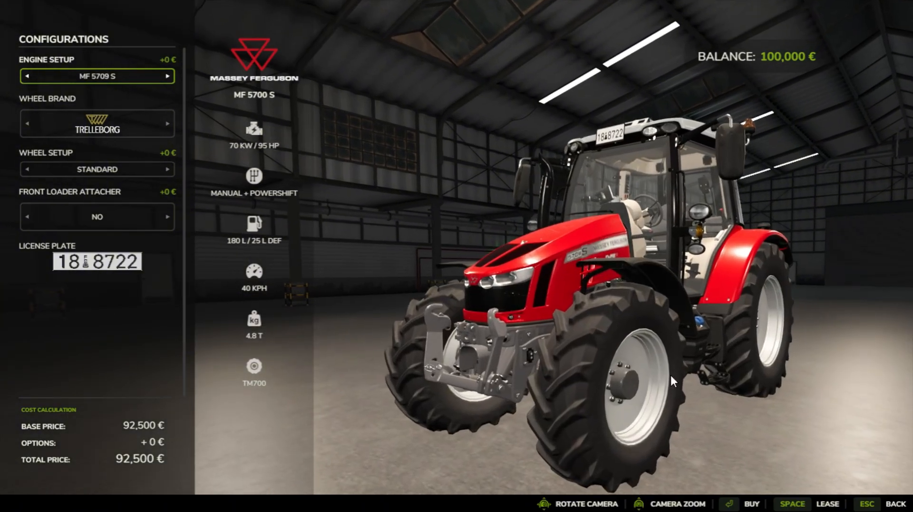
# Step: Buy the Massey Ferguson MF 5700 S in its displayed configuration and return to the game
pyautogui.click(729, 503)
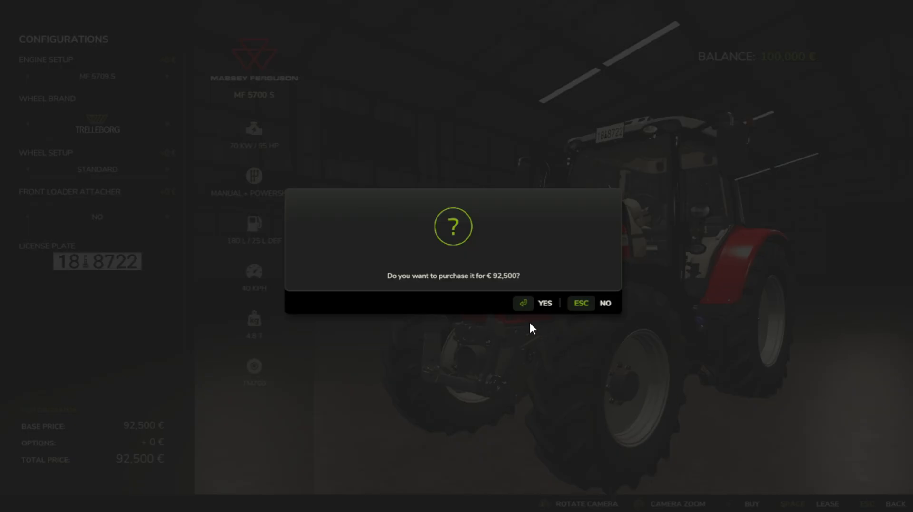
pyautogui.click(524, 303)
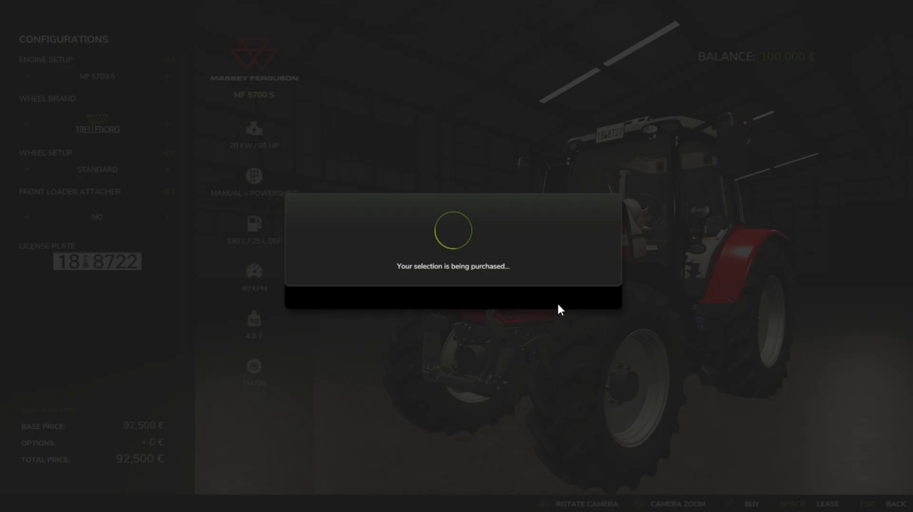
pyautogui.click(598, 299)
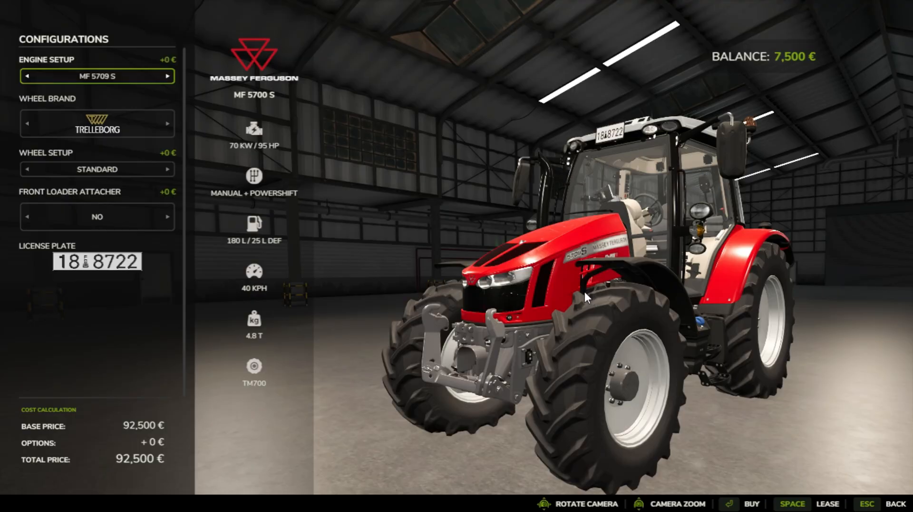
pyautogui.press('Escape')
pyautogui.press('Escape')
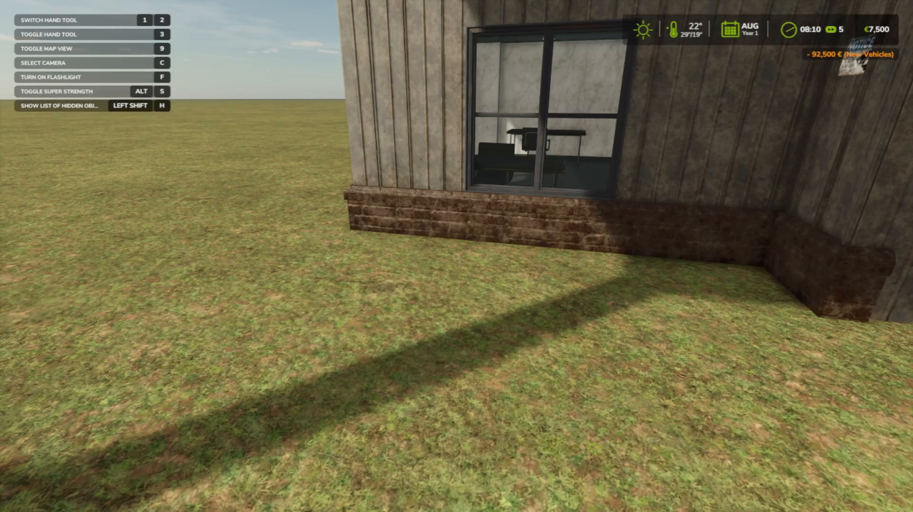
# Step: Walk across the gravel lot to the purchased Massey Ferguson tractor and go around it to inspect its spawn place
pyautogui.press('w')
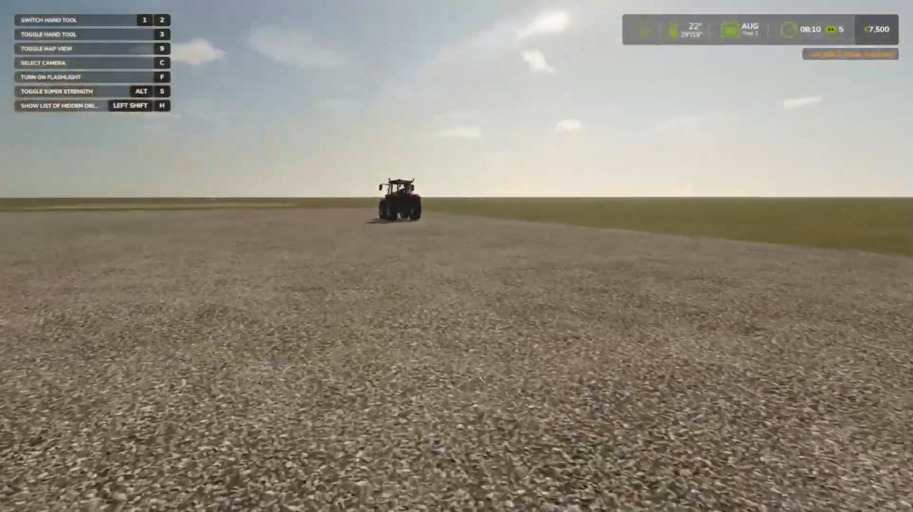
pyautogui.press('w')
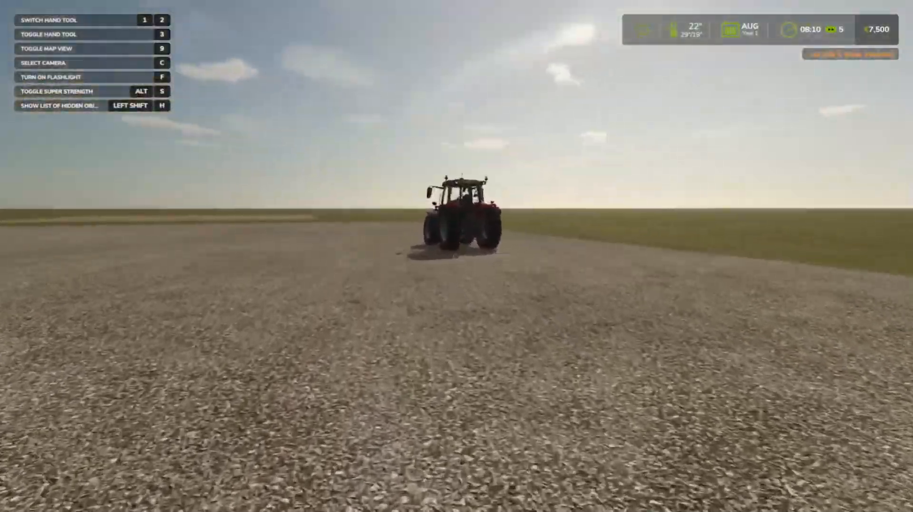
pyautogui.press('w')
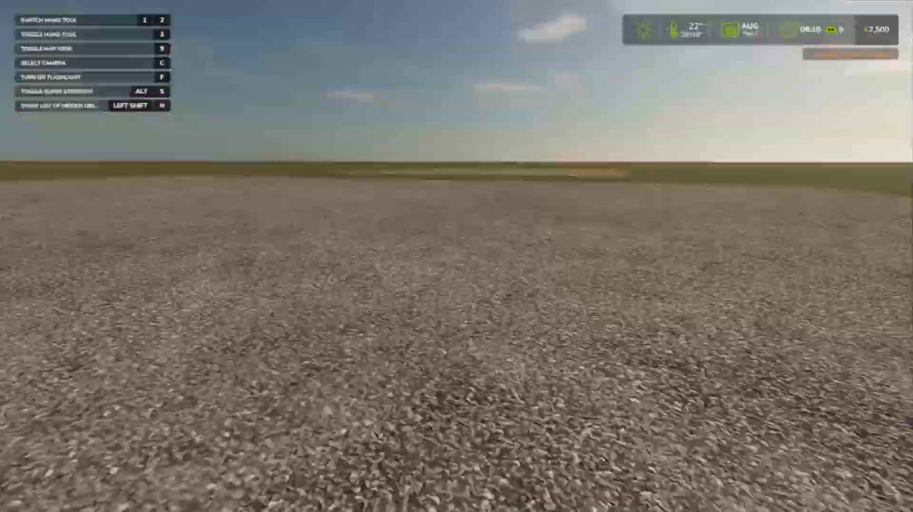
pyautogui.press('w')
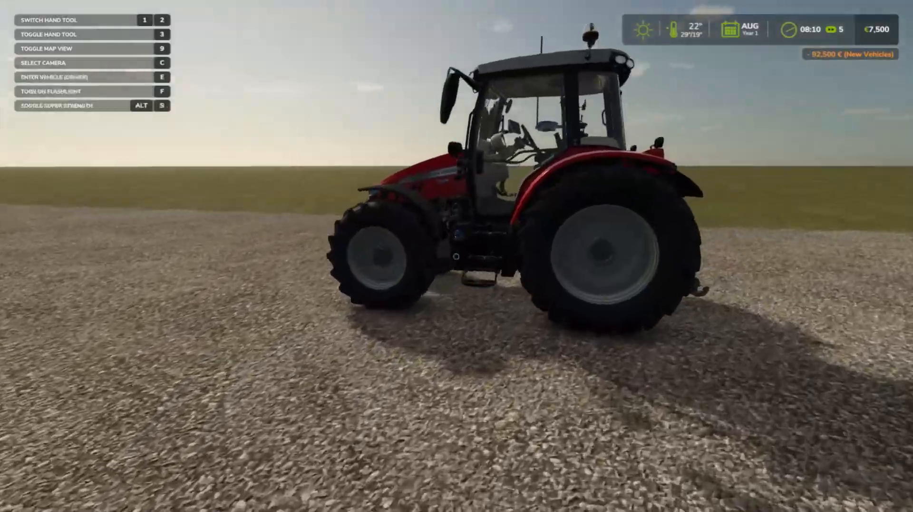
pyautogui.press('d')
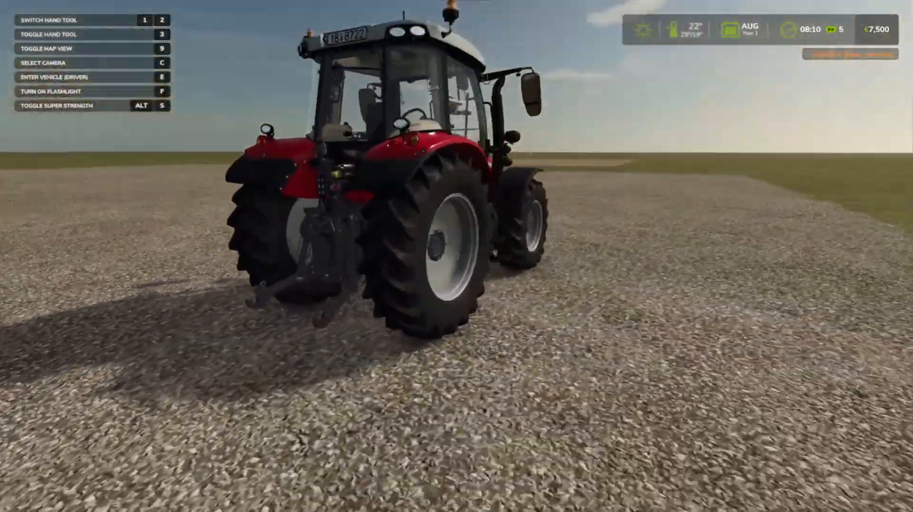
pyautogui.press('w')
pyautogui.press('w')
pyautogui.press('d')
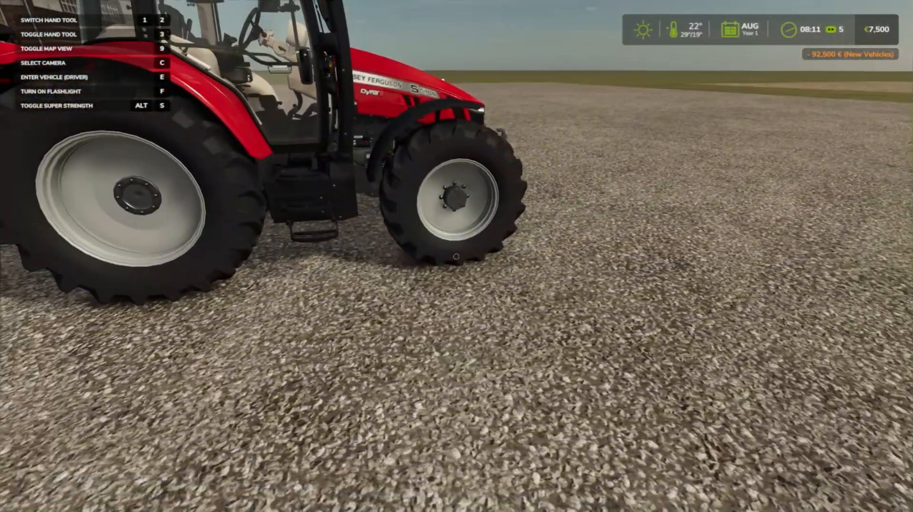
# Step: Set the player's money to 999999999 in the general cheat settings and return to the game
pyautogui.hotkey('alt', 'e')
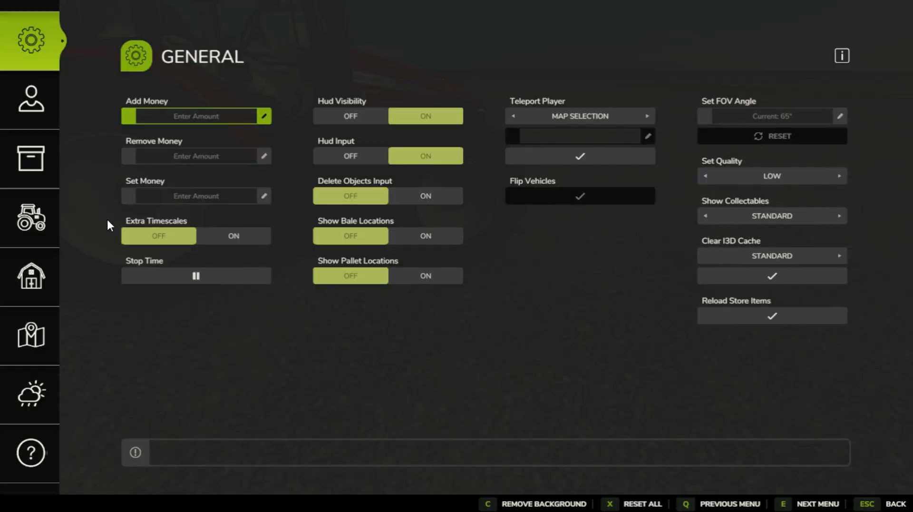
pyautogui.click(156, 193)
pyautogui.write('9999999')
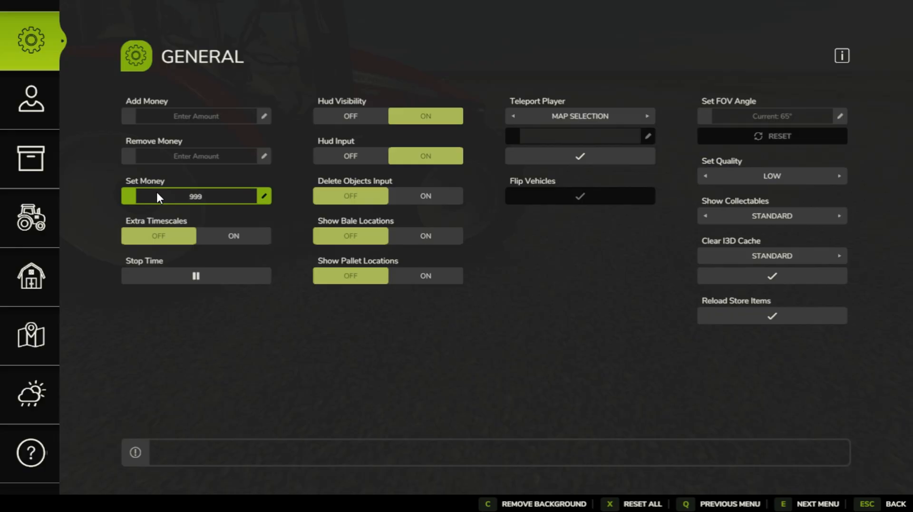
pyautogui.write('99')
pyautogui.press('Return')
pyautogui.press('Escape')
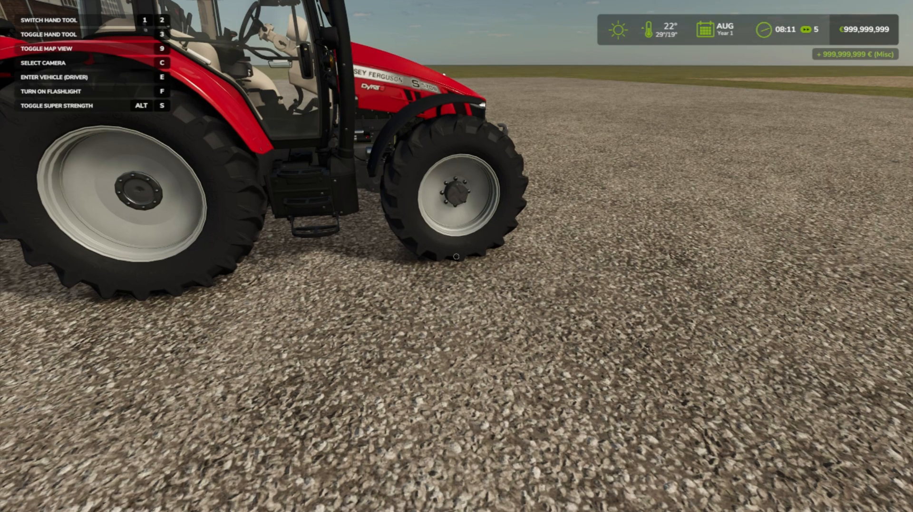
# Step: Open the shop again and buy a Landini REX 4 GT from the small tractors in its default configuration
pyautogui.press('p')
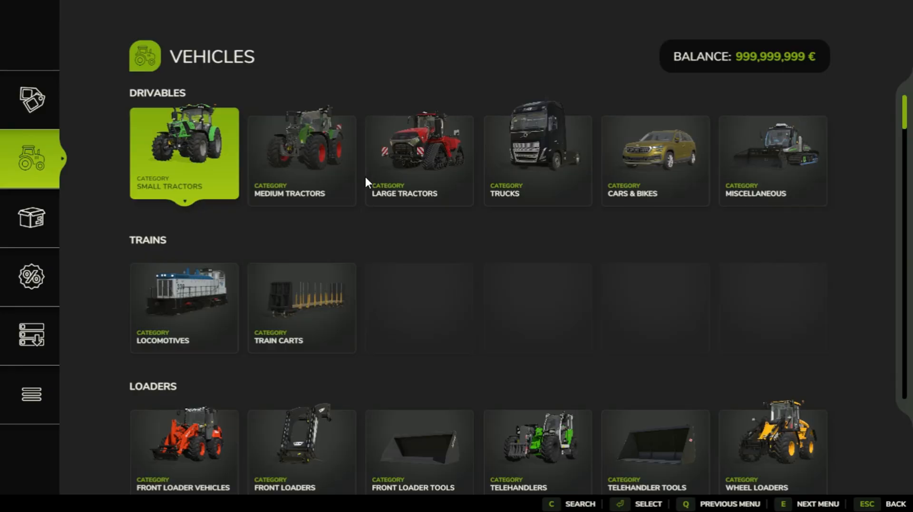
pyautogui.click(197, 164)
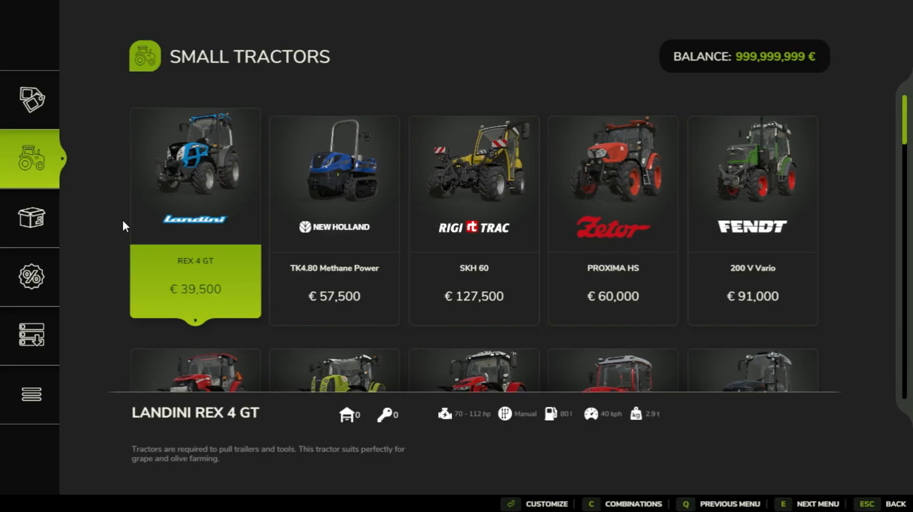
pyautogui.press('Return')
pyautogui.press('Return')
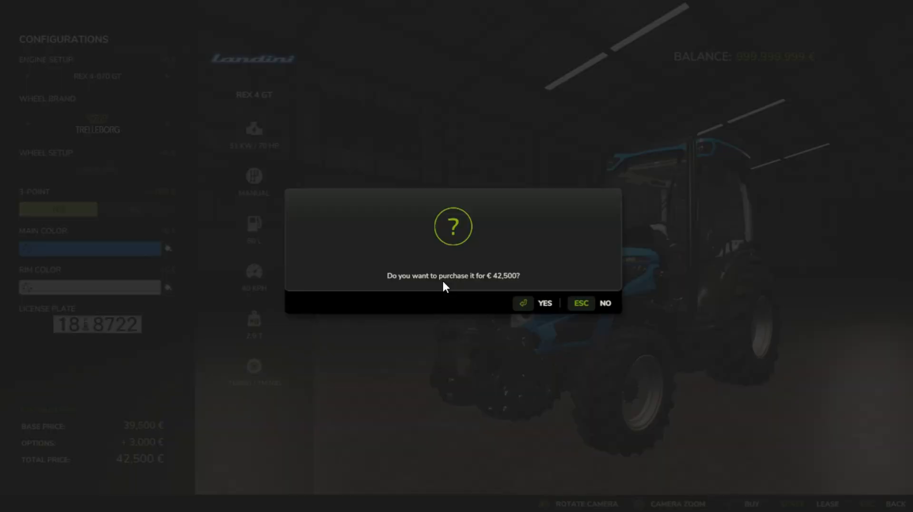
pyautogui.press('Return')
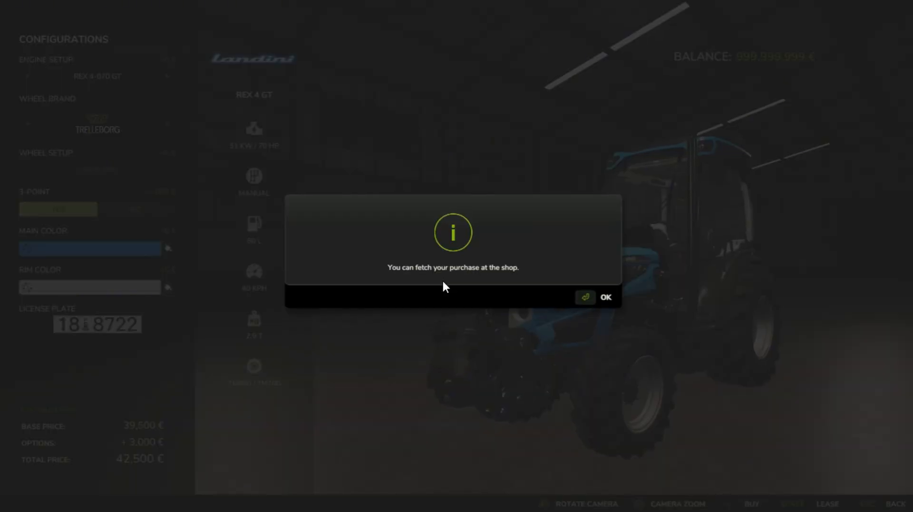
pyautogui.press('Return')
# Step: Buy seven more Landini REX 4 GT tractors in the same configuration and return to the game
pyautogui.press('Return')
pyautogui.press('Return')
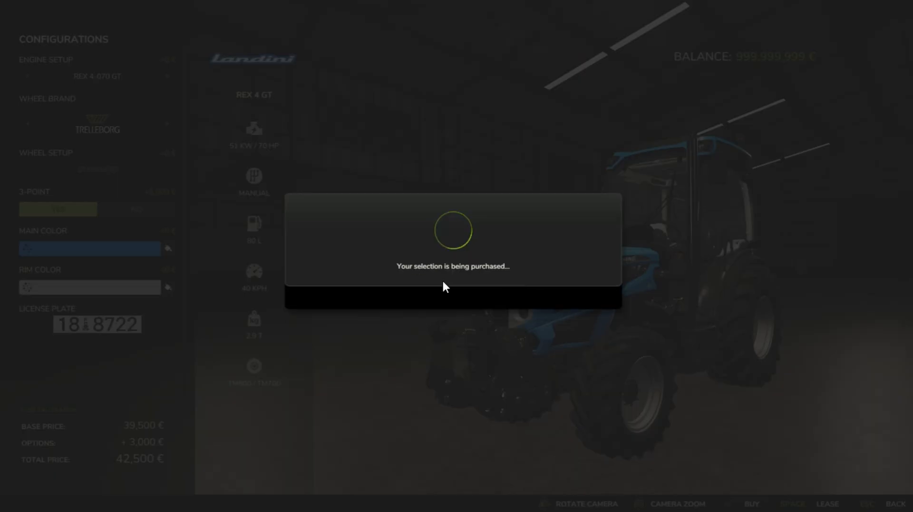
pyautogui.press('Return')
pyautogui.press('Return')
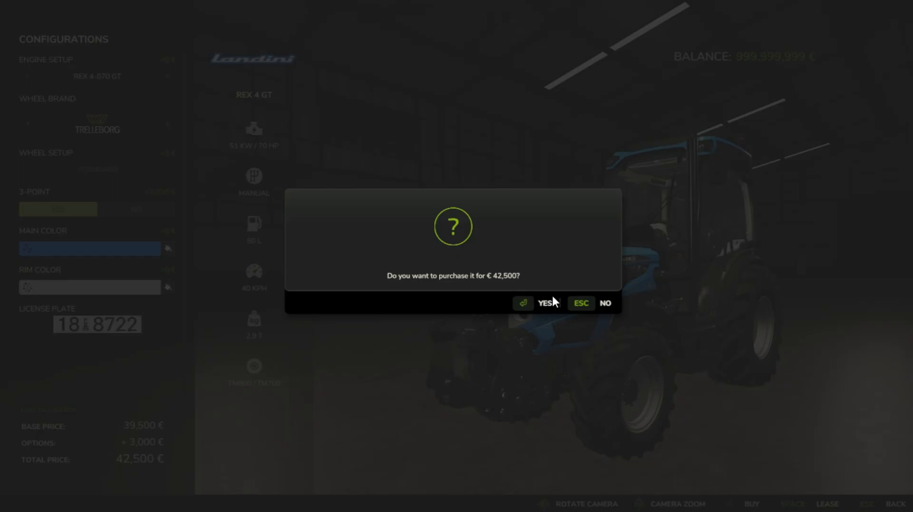
pyautogui.press('Return')
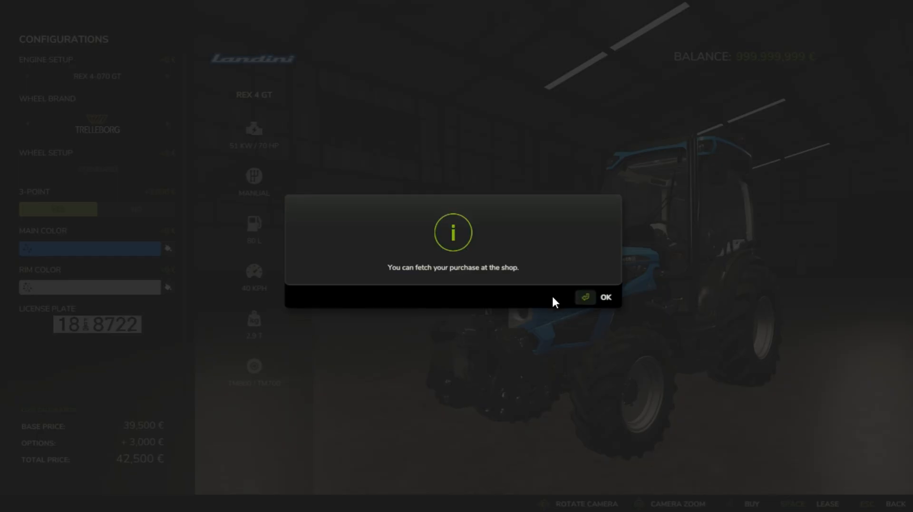
pyautogui.press('Return')
pyautogui.press('Return')
pyautogui.press('Return')
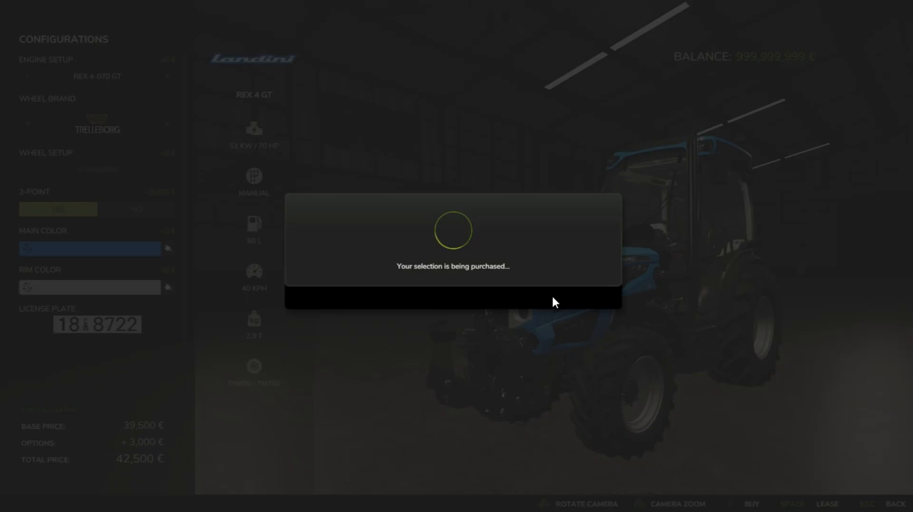
pyautogui.press('Return')
pyautogui.press('Return')
pyautogui.press('Return')
pyautogui.press('Return')
pyautogui.press('Return')
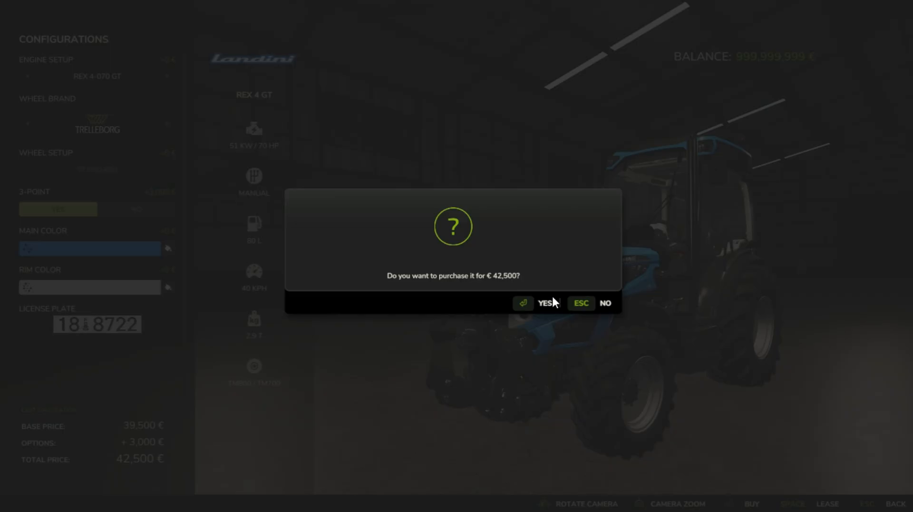
pyautogui.press('Return')
pyautogui.press('Return')
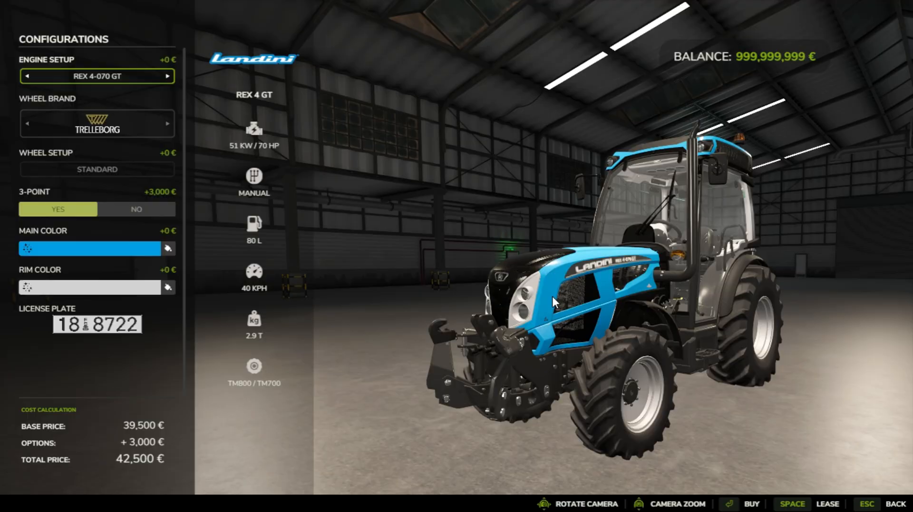
pyautogui.press('Return')
pyautogui.press('Return')
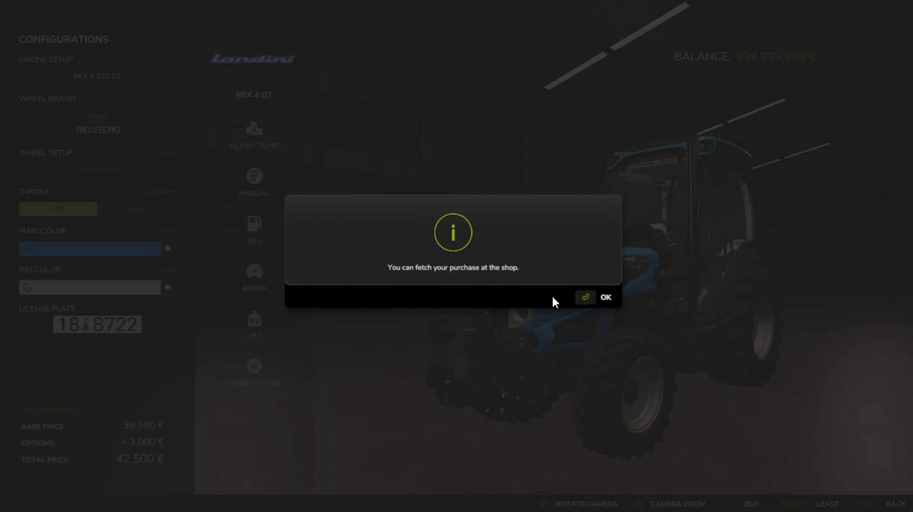
pyautogui.press('Return')
pyautogui.press('Return')
pyautogui.press('Return')
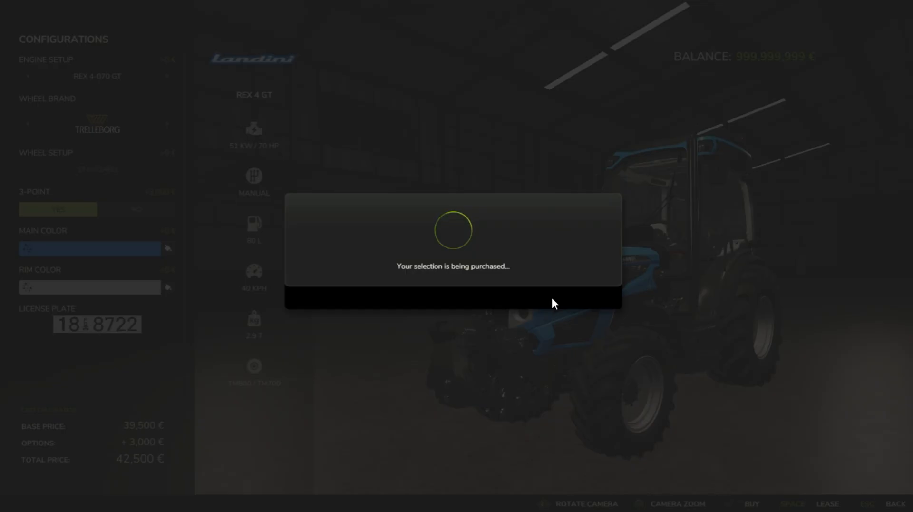
pyautogui.press('Return')
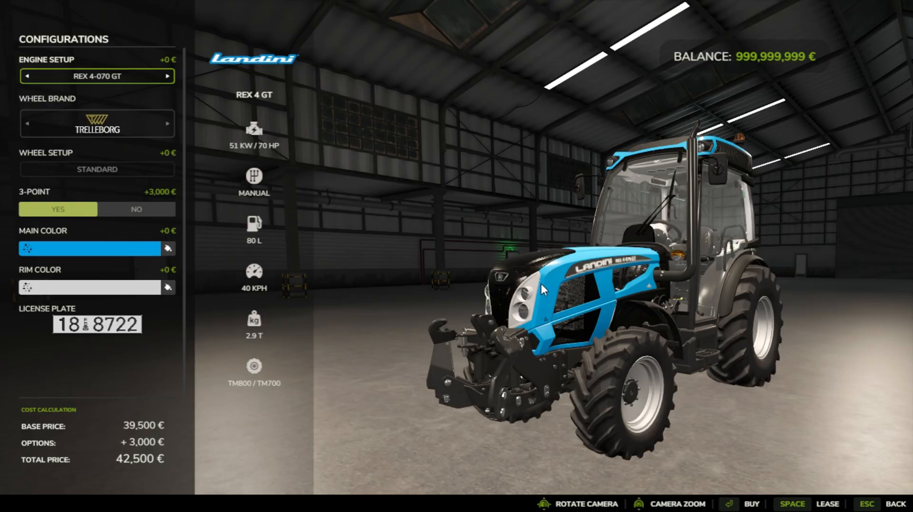
pyautogui.press('Escape')
pyautogui.press('Escape')
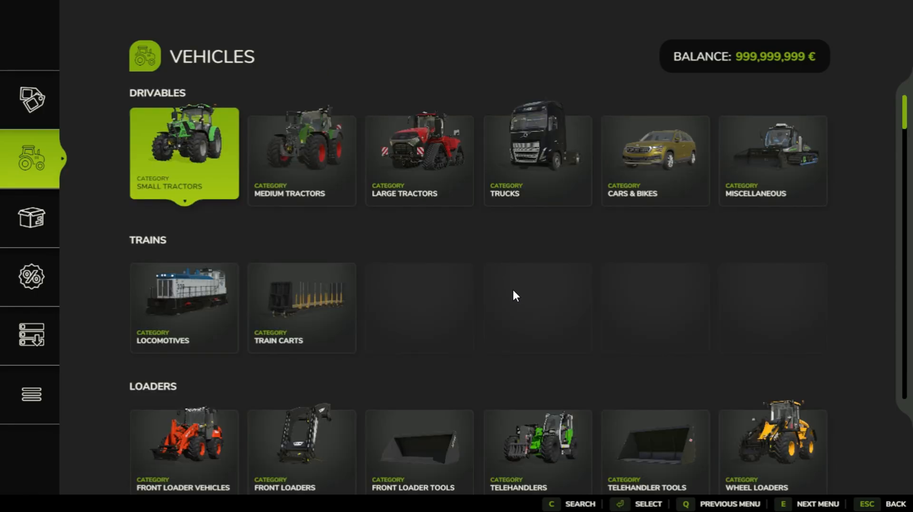
pyautogui.press('Escape')
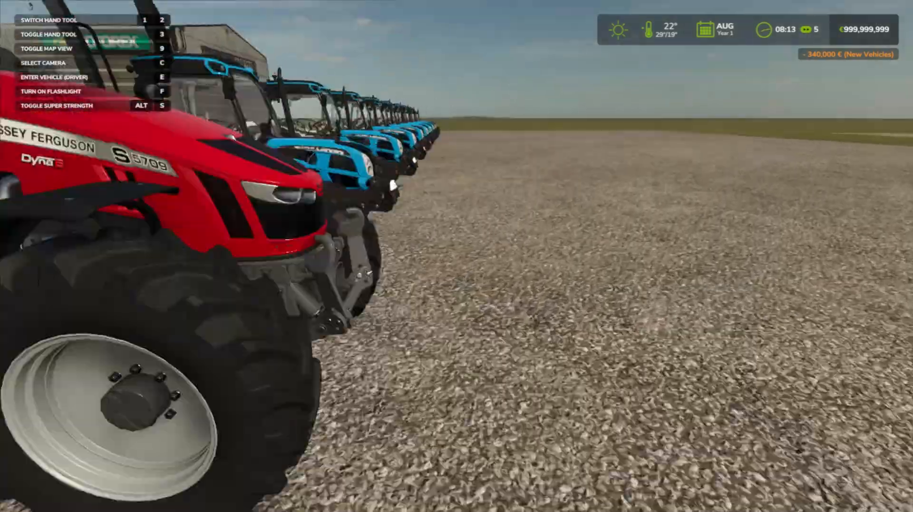
# Step: Walk along the row of purchased tractors on the gravel lot to check how they are placed in front of the shop
pyautogui.press('w')
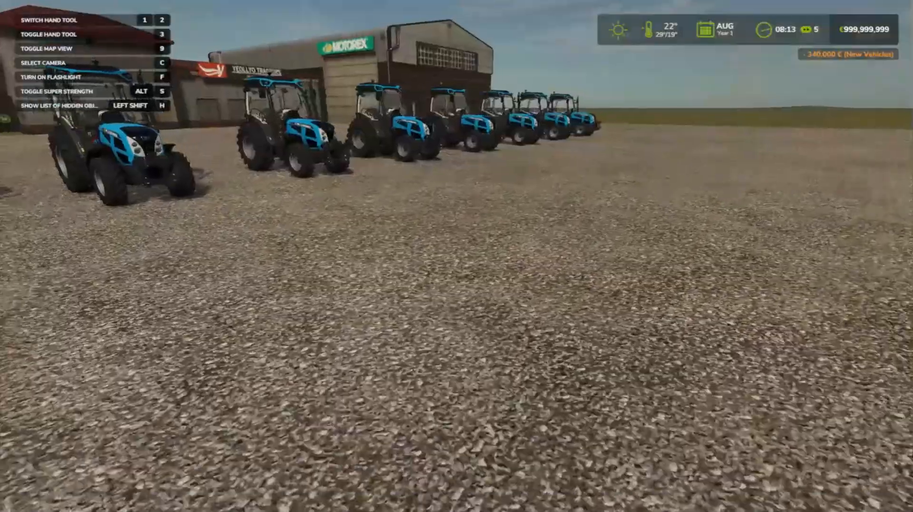
pyautogui.press('w')
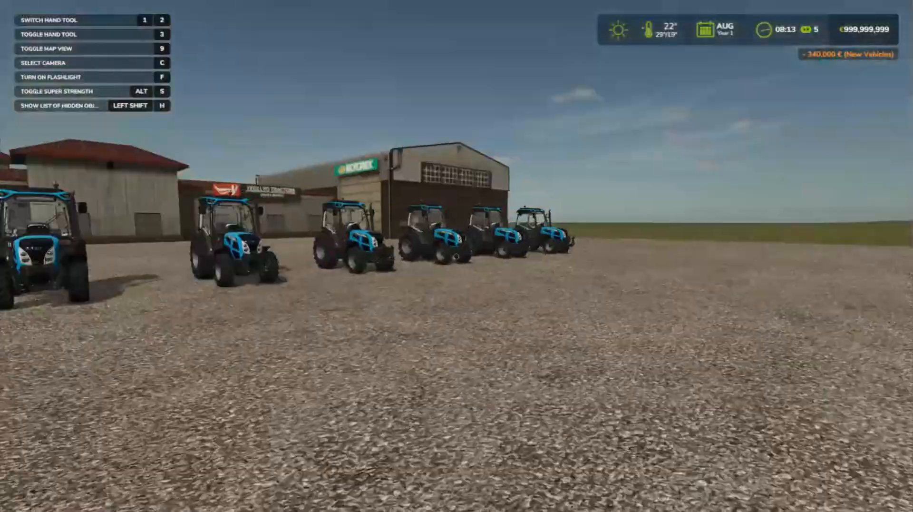
pyautogui.press('w')
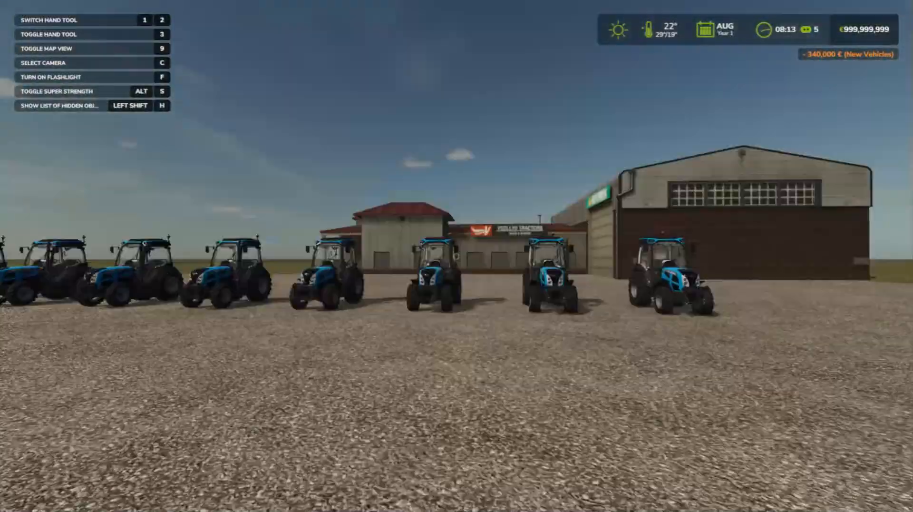
pyautogui.press('w')
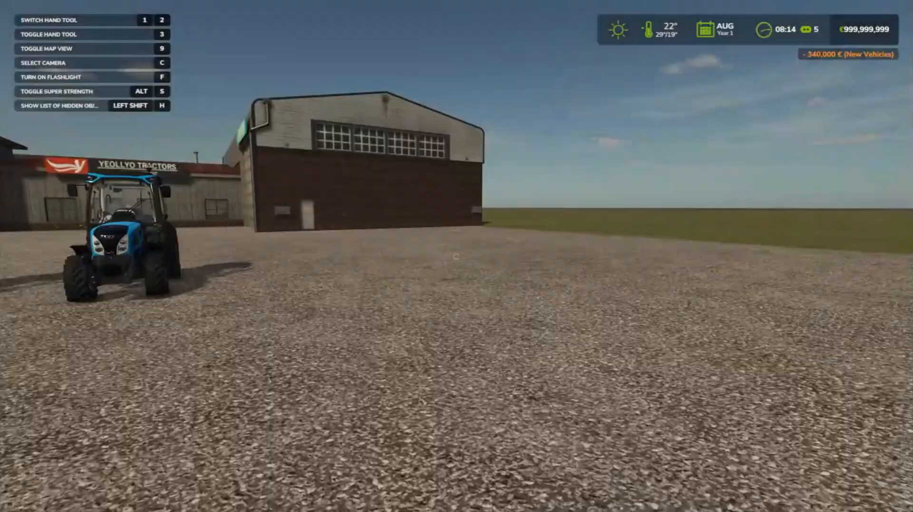
pyautogui.press('w')
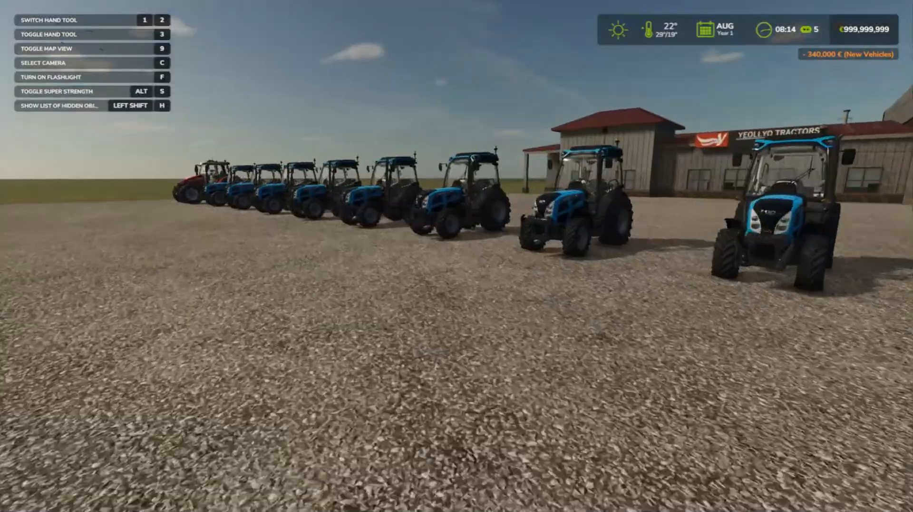
pyautogui.press('w')
pyautogui.press('d')
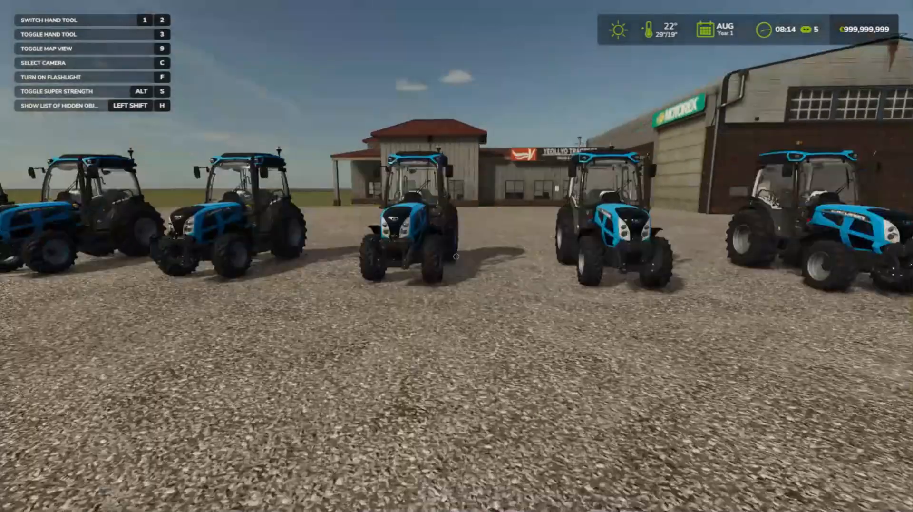
pyautogui.press('w')
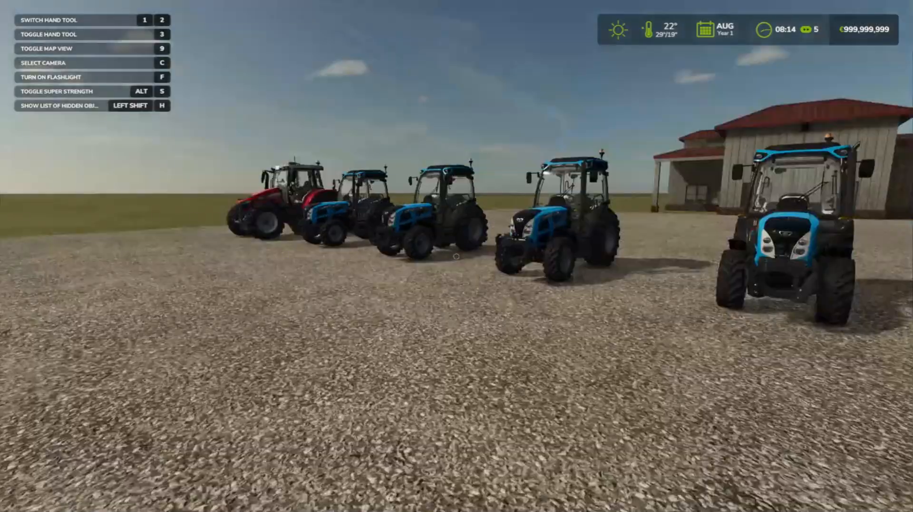
# Step: Inspect both ends of the tractor row, from the Motorex building back to the red tractor
pyautogui.press('w')
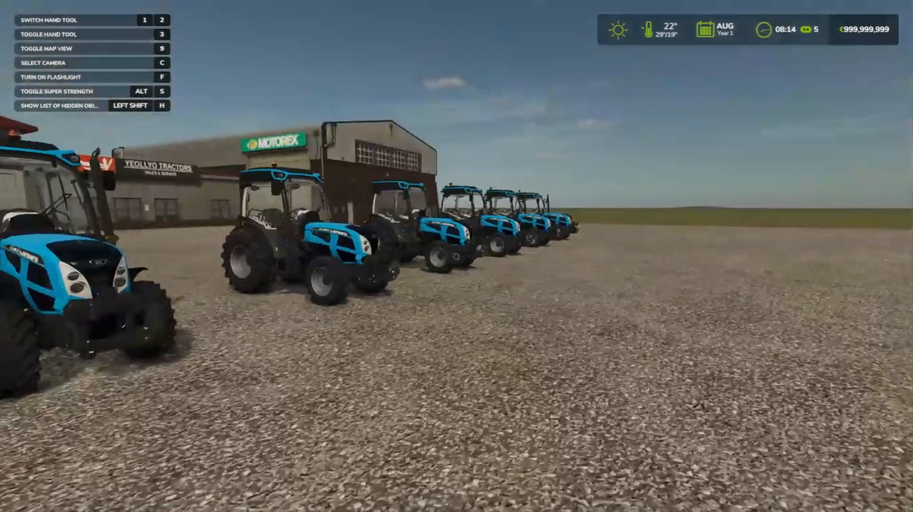
pyautogui.press('w')
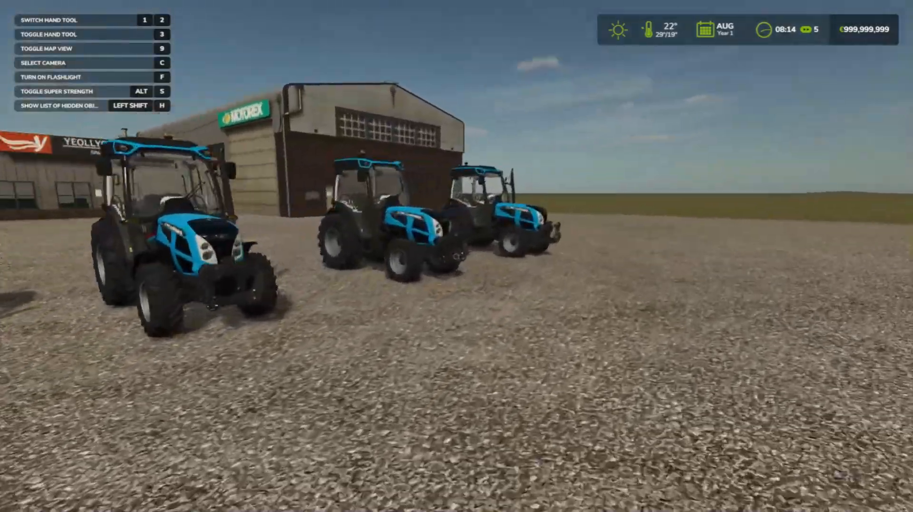
pyautogui.press('w')
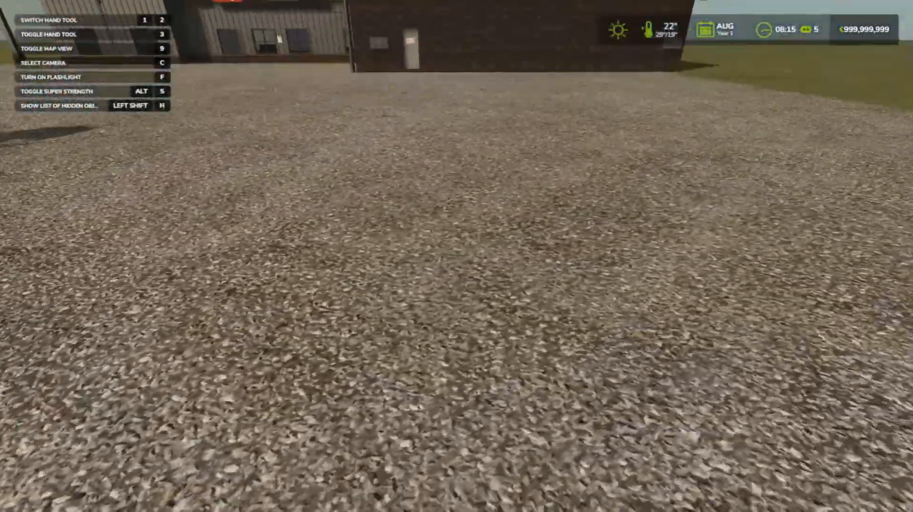
pyautogui.press('w')
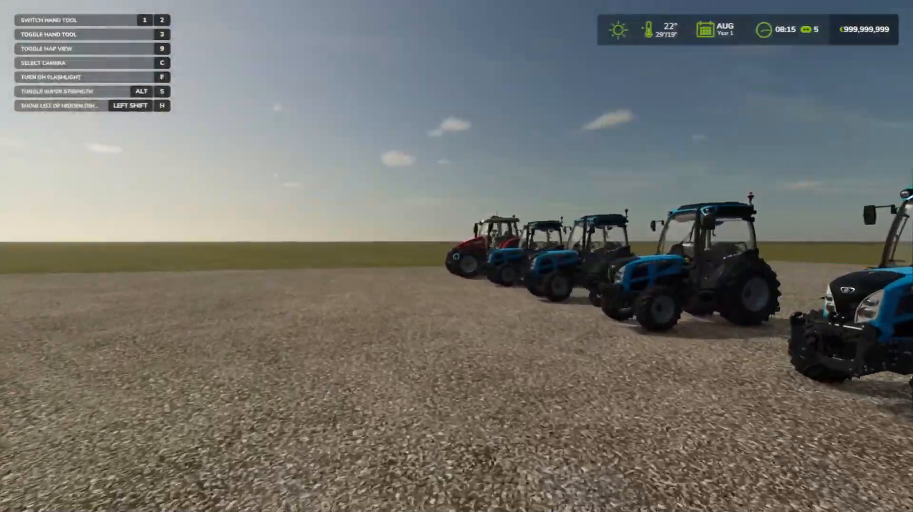
pyautogui.press('w')
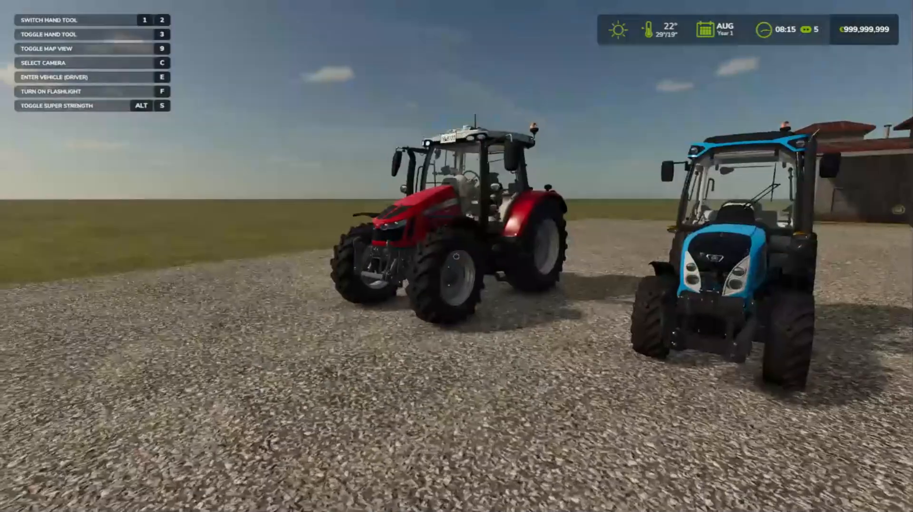
pyautogui.press('w')
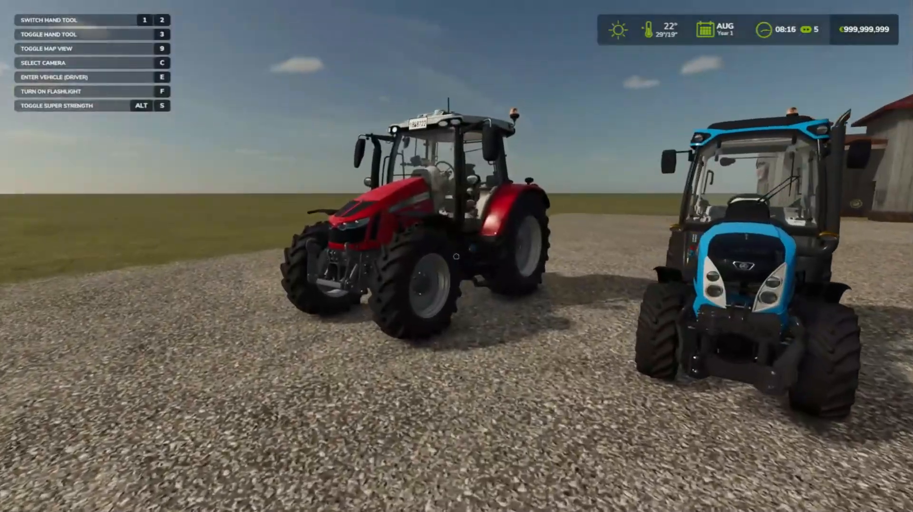
# Step: Buy a Farmtech EDK 650 trailer with the 8 m³ extension from the shop's trailers category and return to the game
pyautogui.press('p')
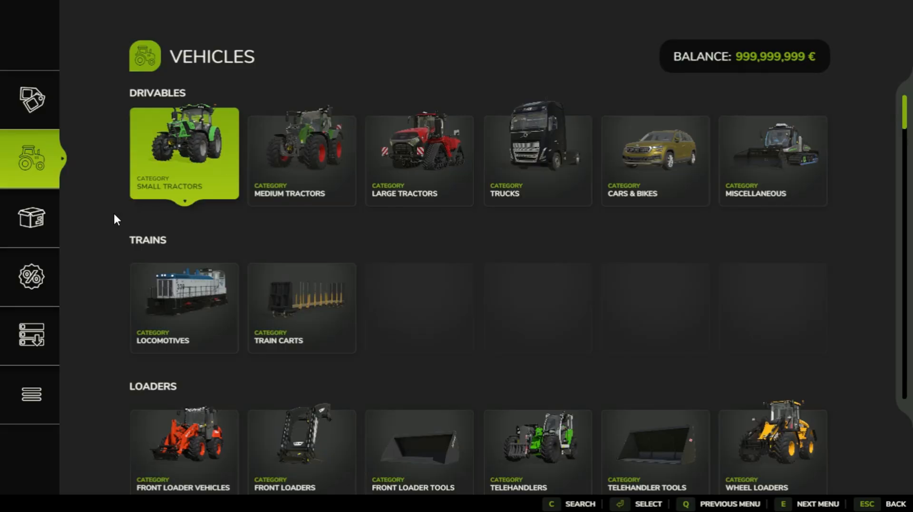
pyautogui.scroll(-10, 301, 278)
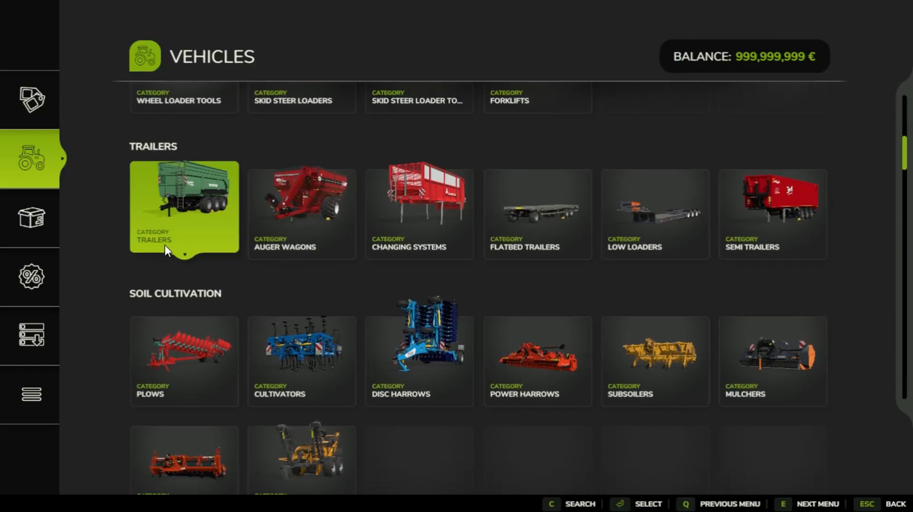
pyautogui.click(165, 247)
pyautogui.click(324, 221)
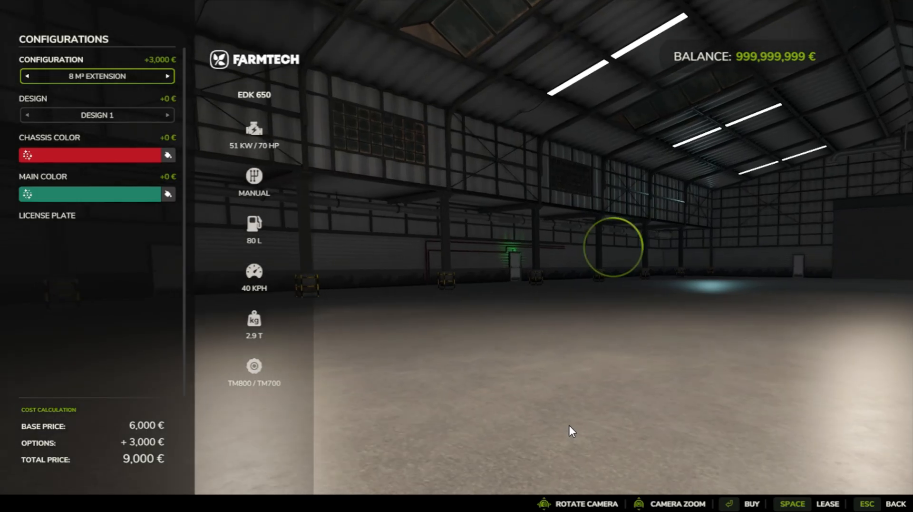
pyautogui.press('Return')
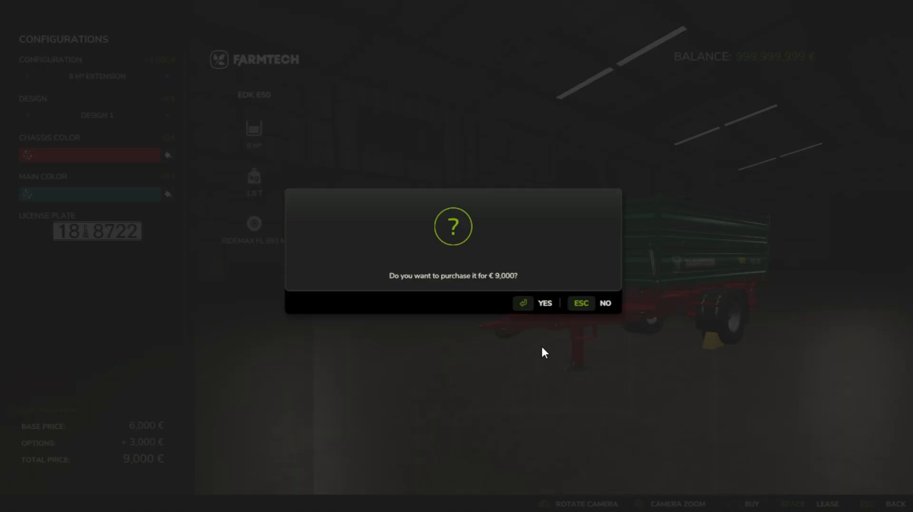
pyautogui.click(552, 303)
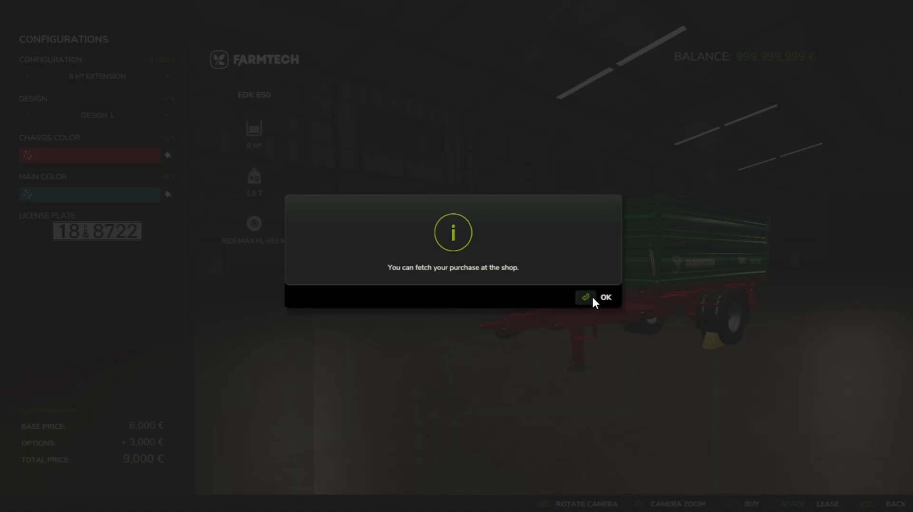
pyautogui.click(593, 298)
pyautogui.press('Escape')
pyautogui.press('Escape')
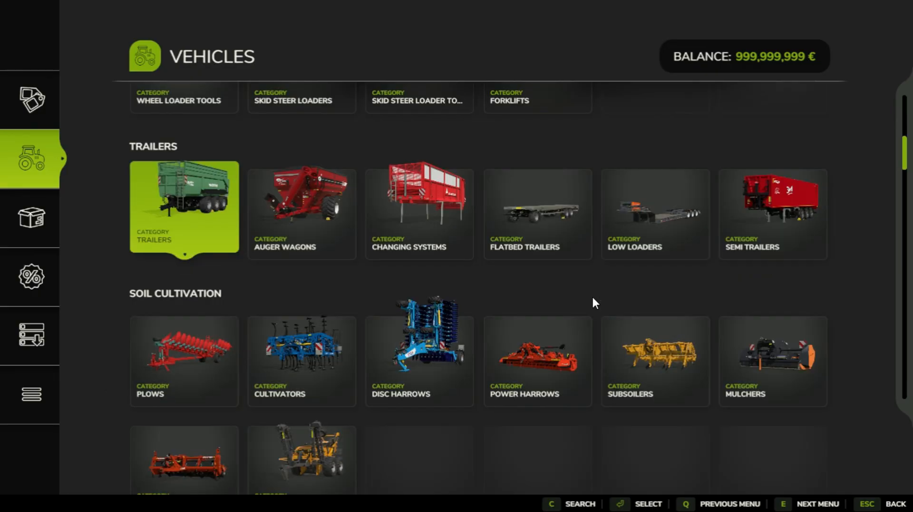
pyautogui.press('Escape')
# Step: Switch to the Landini REX 4-070 GT beside the red tractor and drive it along the row towards the green trailer
pyautogui.press('Tab')
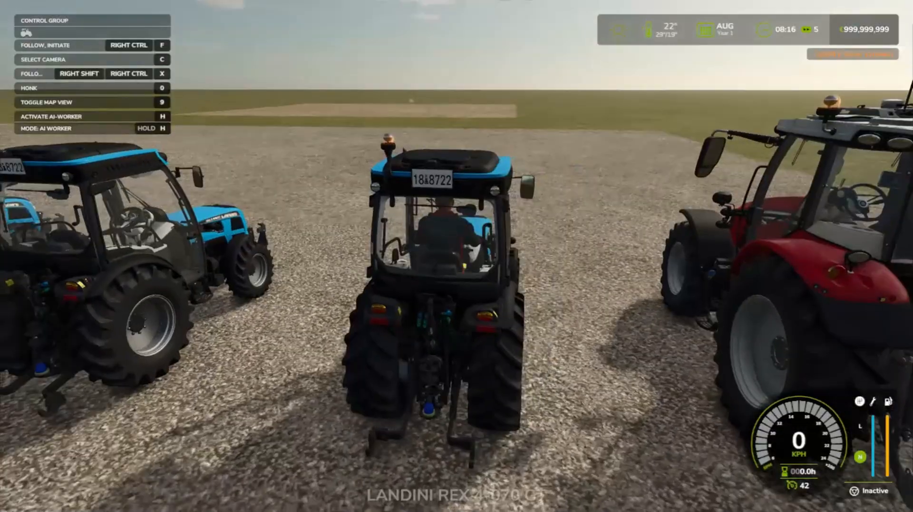
pyautogui.press('Tab')
pyautogui.press('Tab')
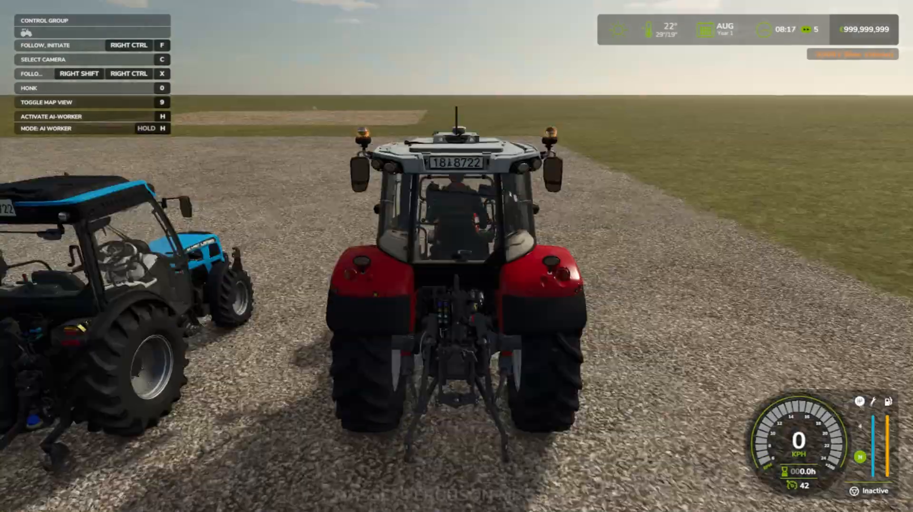
pyautogui.press('Tab')
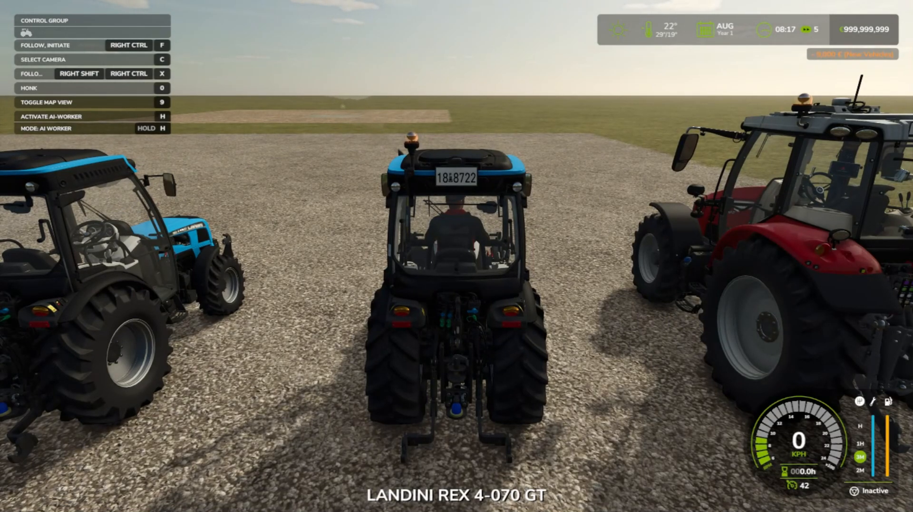
pyautogui.press('w')
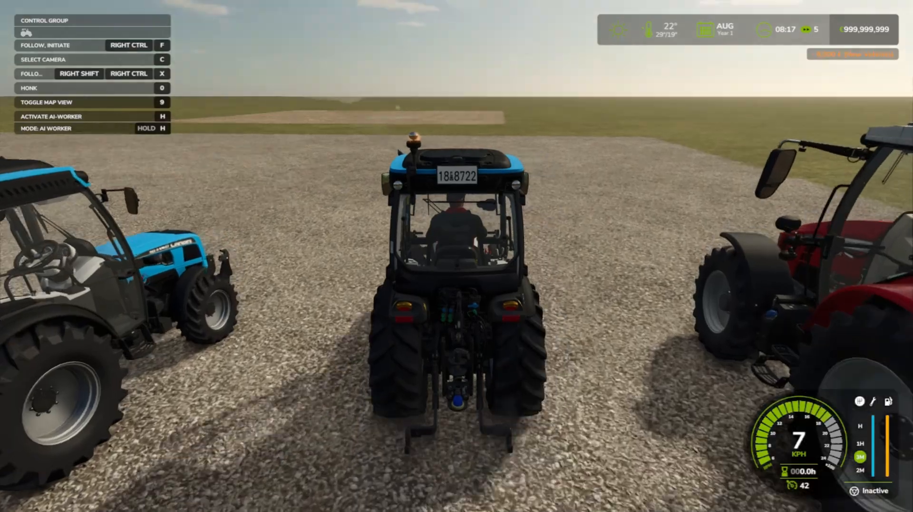
pyautogui.press('w')
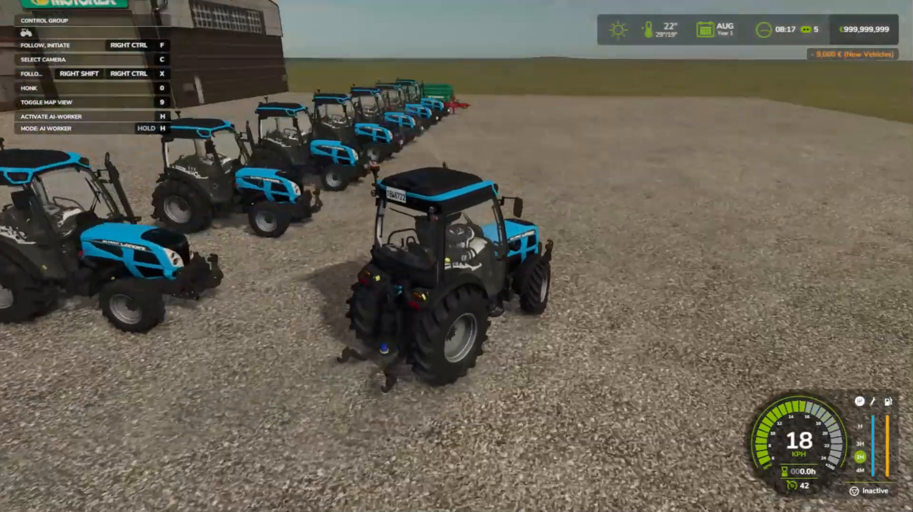
pyautogui.press('w')
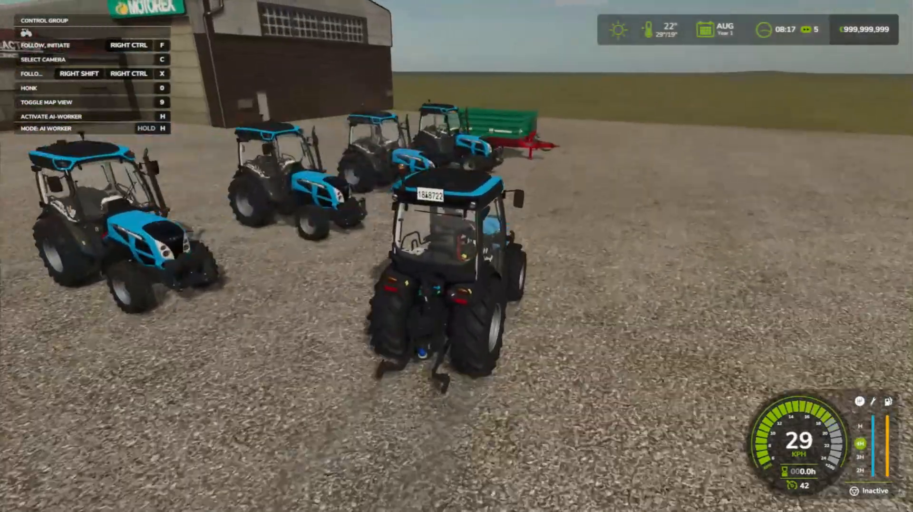
pyautogui.press('w')
# Step: Turn the Landini around, reverse it up to the Farmtech EDK 650 and attach the trailer
pyautogui.press('d')
pyautogui.press('s')
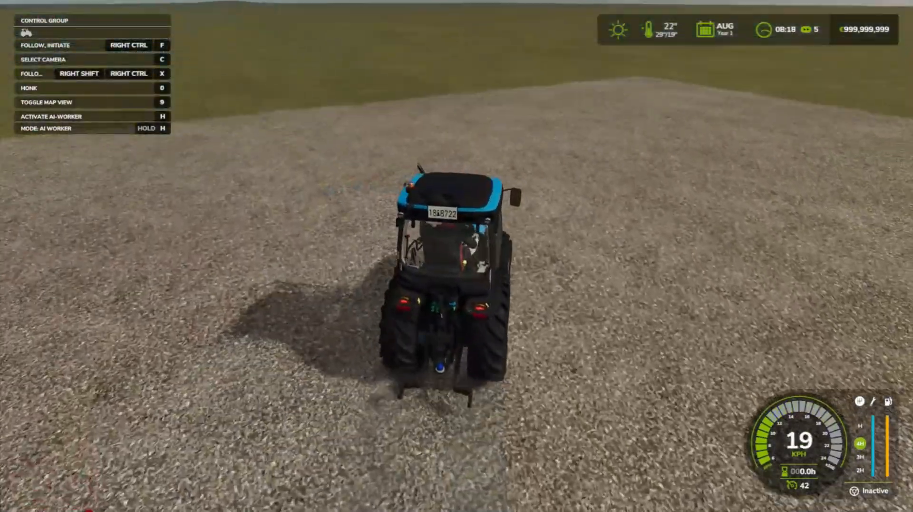
pyautogui.press('s')
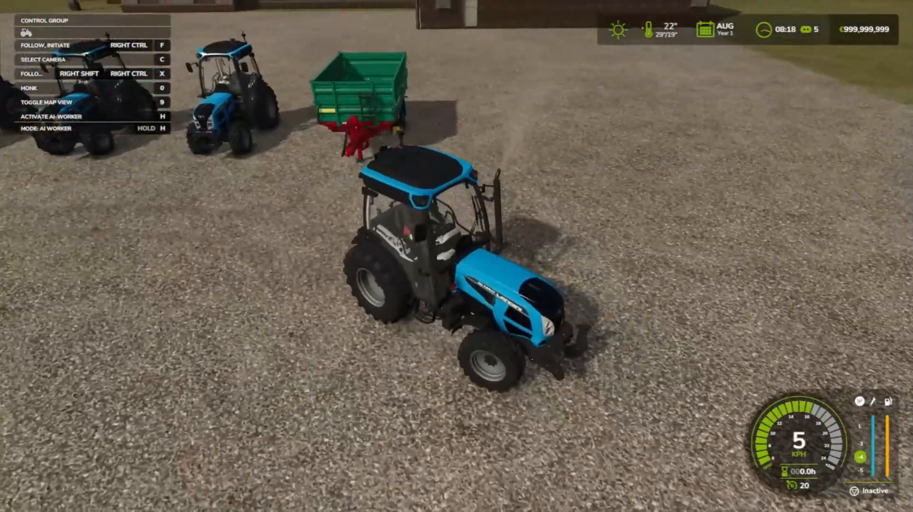
pyautogui.press('s')
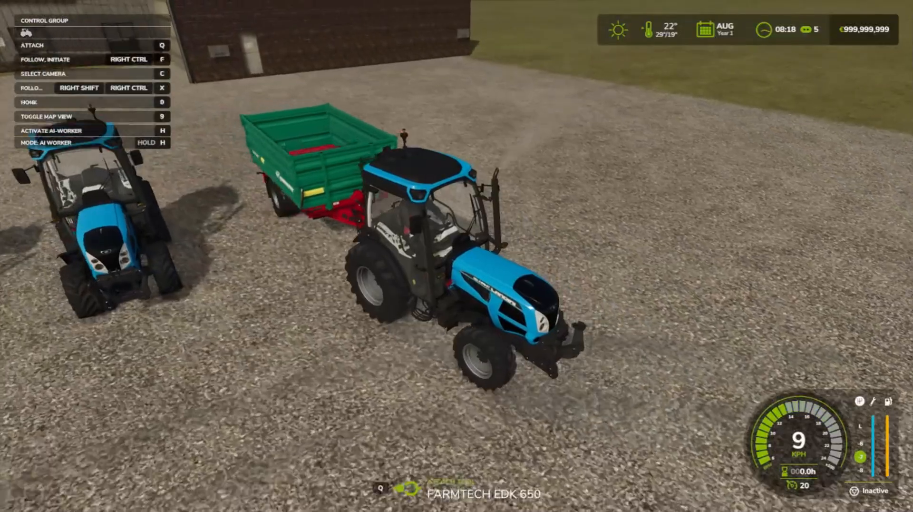
pyautogui.press('w')
pyautogui.press('q')
pyautogui.press('w')
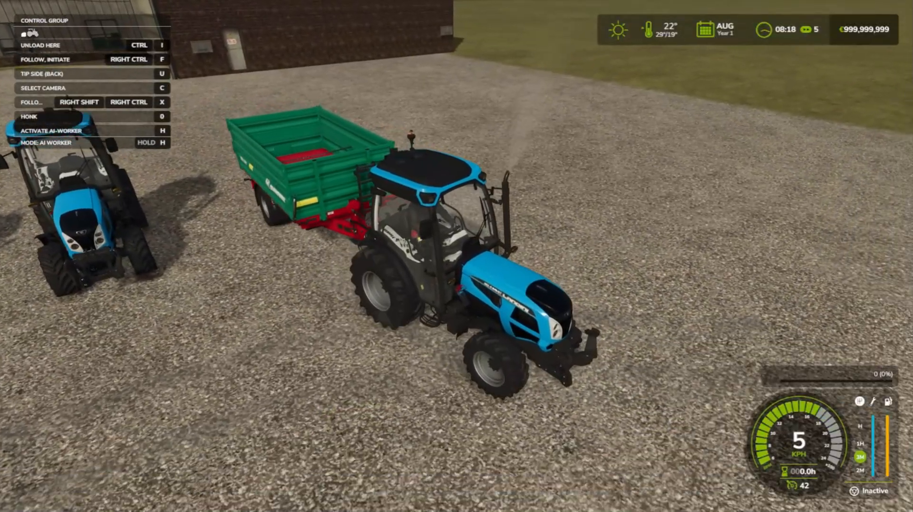
# Step: Fill the Farmtech EDK 650 with 8,000 l of wheat through the vehicle cheat settings and return to the game
pyautogui.press('ctrl+KP_0')
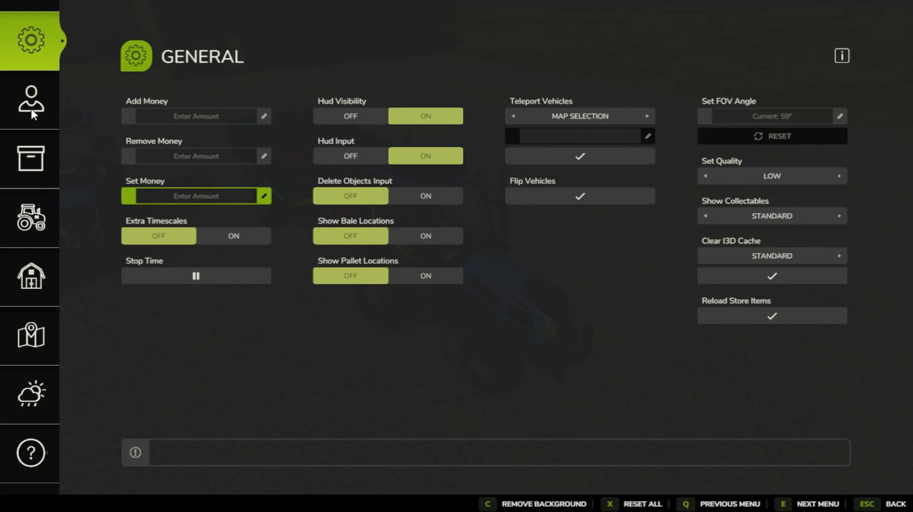
pyautogui.click(31, 217)
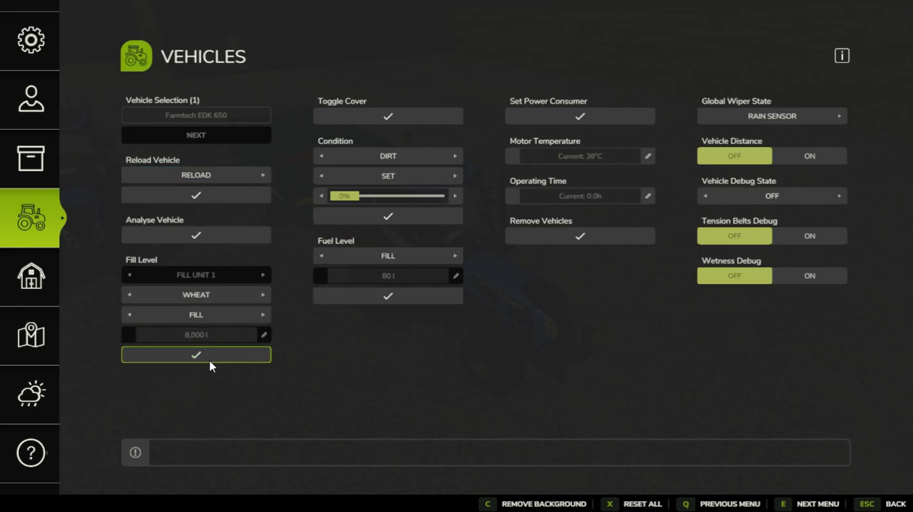
pyautogui.click(210, 359)
pyautogui.press('Escape')
# Step: Drive the loaded trailer onto the grey patch in the dirt area and unload the wheat at the selling point
pyautogui.press('w')
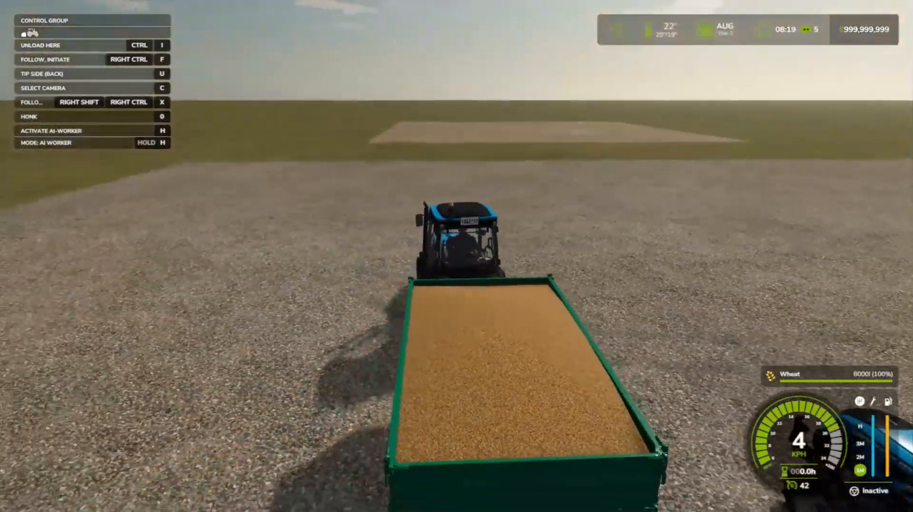
pyautogui.scroll(-5, 457, 256)
pyautogui.press('d')
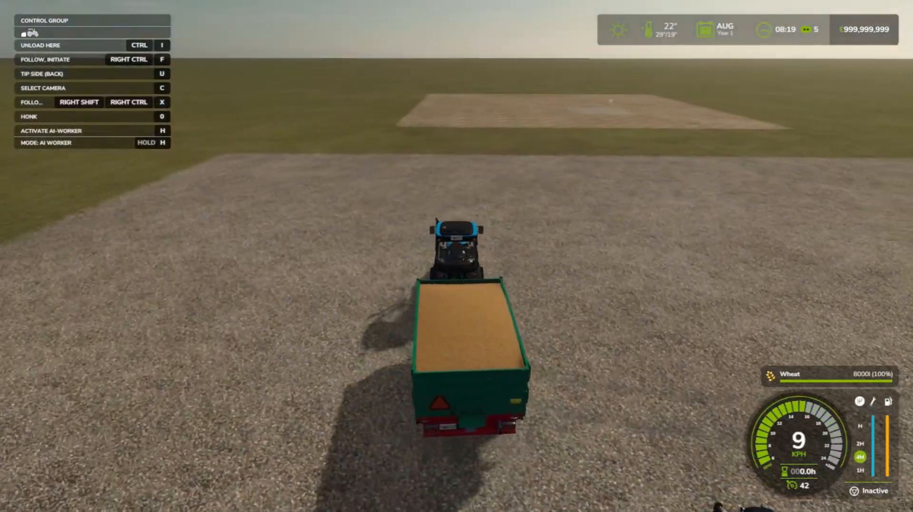
pyautogui.press('w')
pyautogui.press('d')
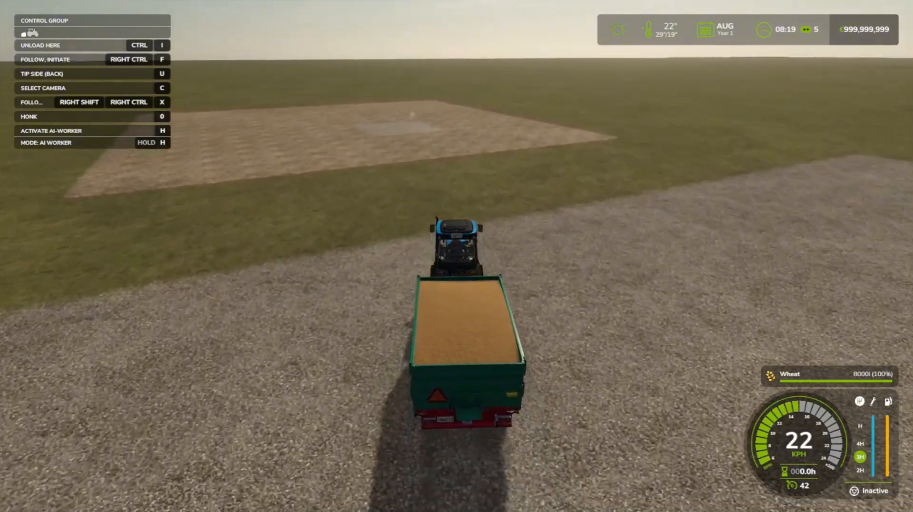
pyautogui.press('w')
pyautogui.press('a')
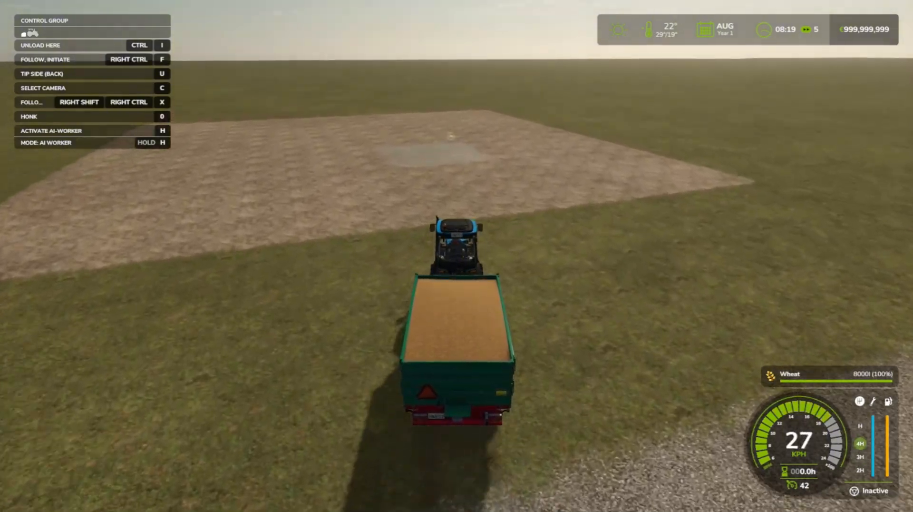
pyautogui.press('w')
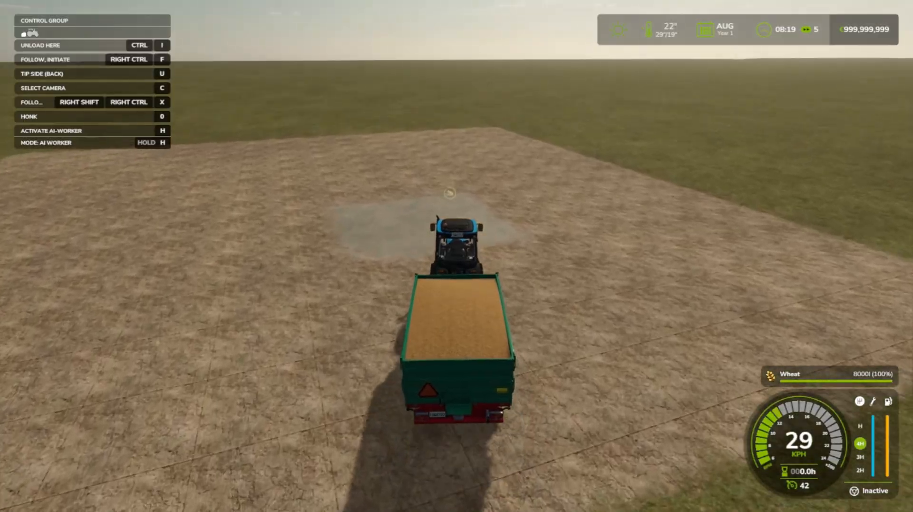
pyautogui.press('s')
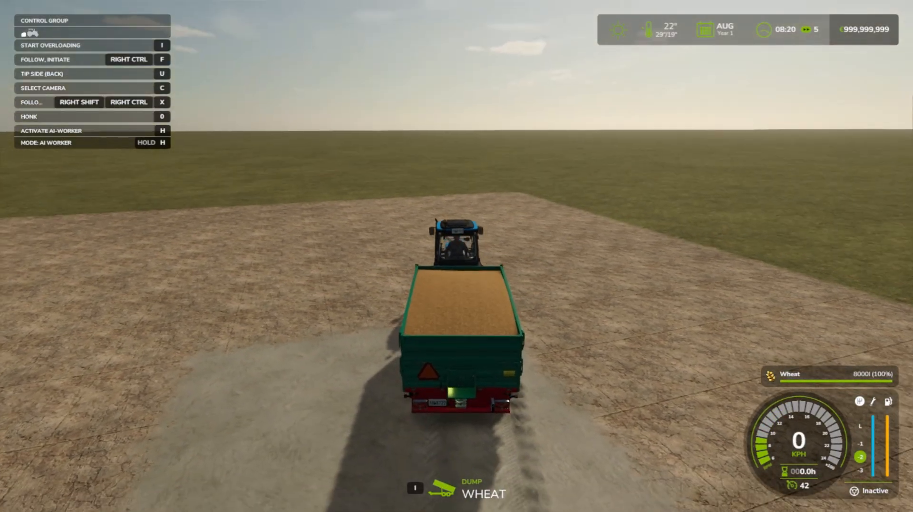
pyautogui.press('i')
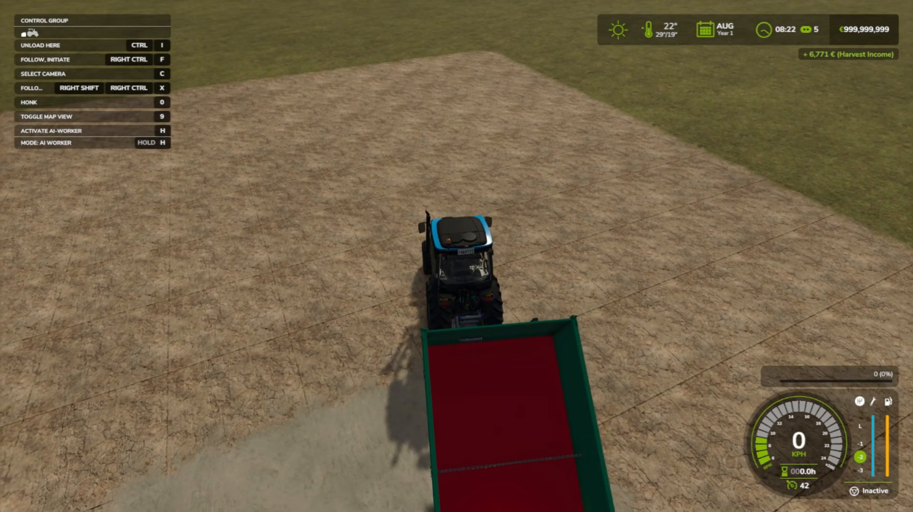
# Step: Get out of the tractor and look around the unloading area and back towards the vehicle shop
pyautogui.press('e')
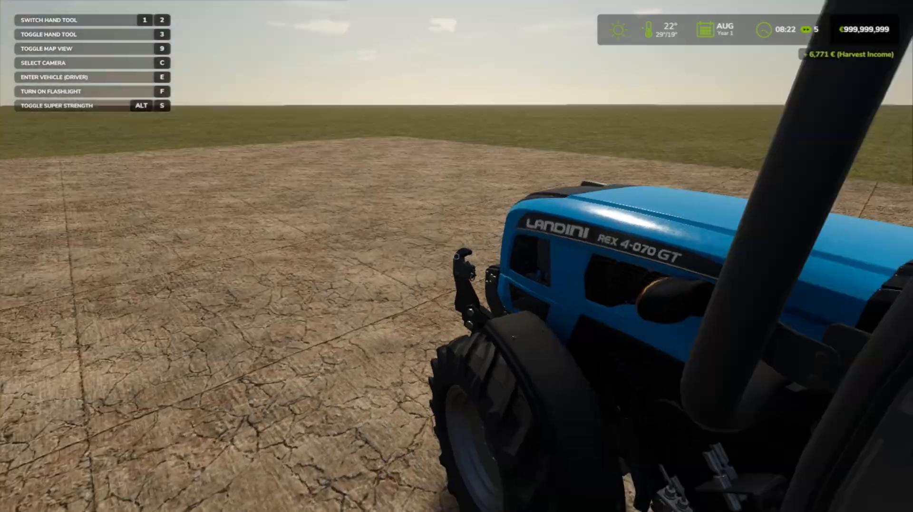
pyautogui.press('d')
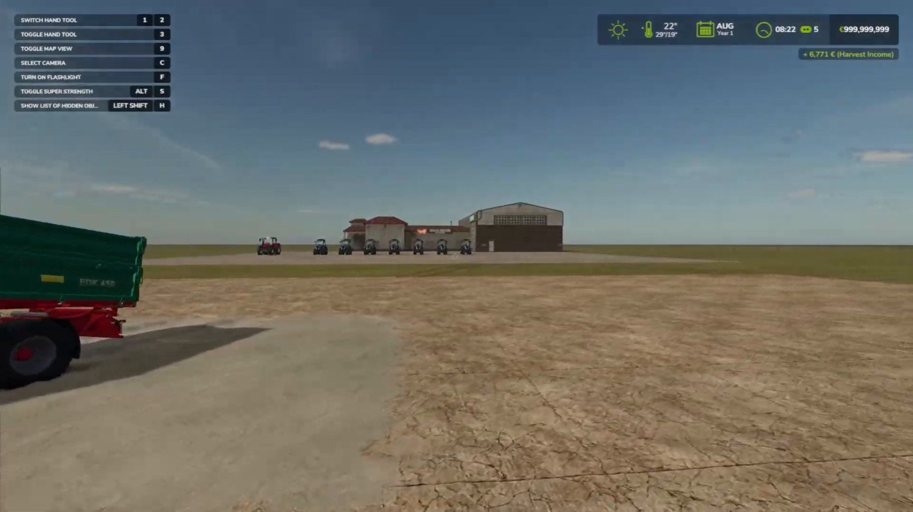
pyautogui.press('d')
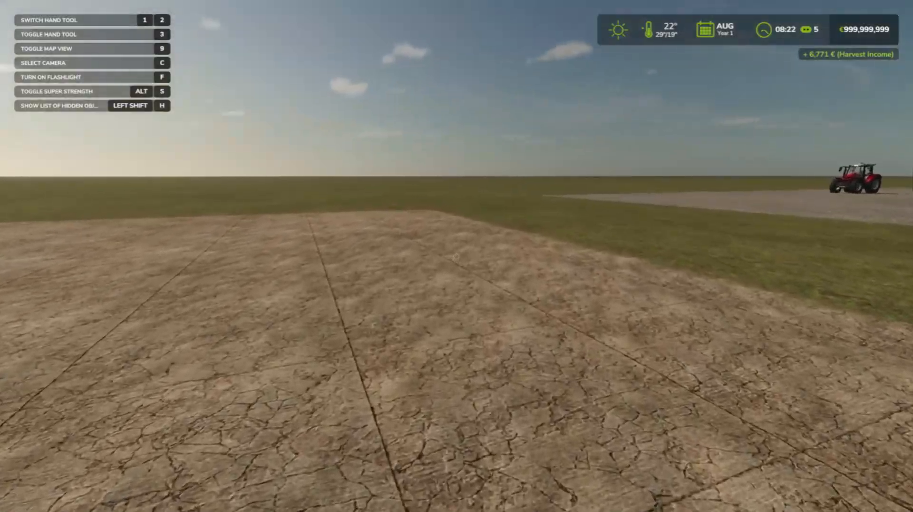
pyautogui.press('w')
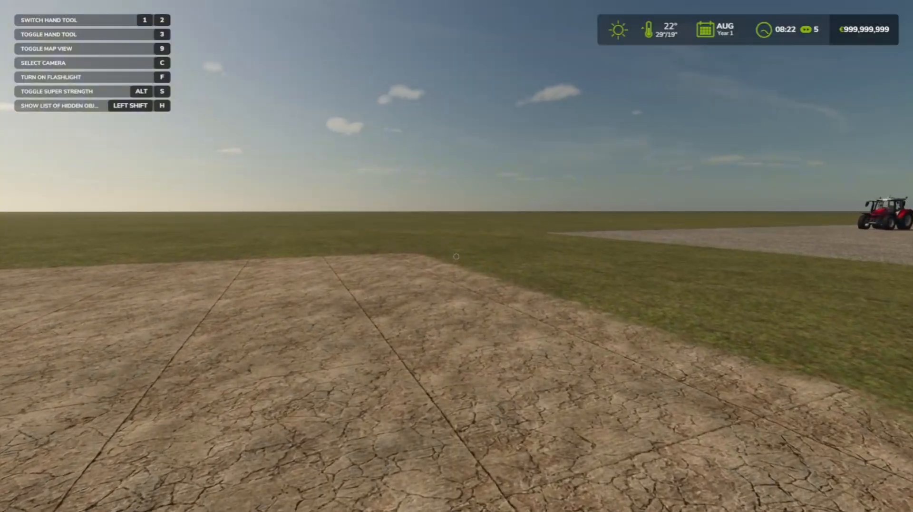